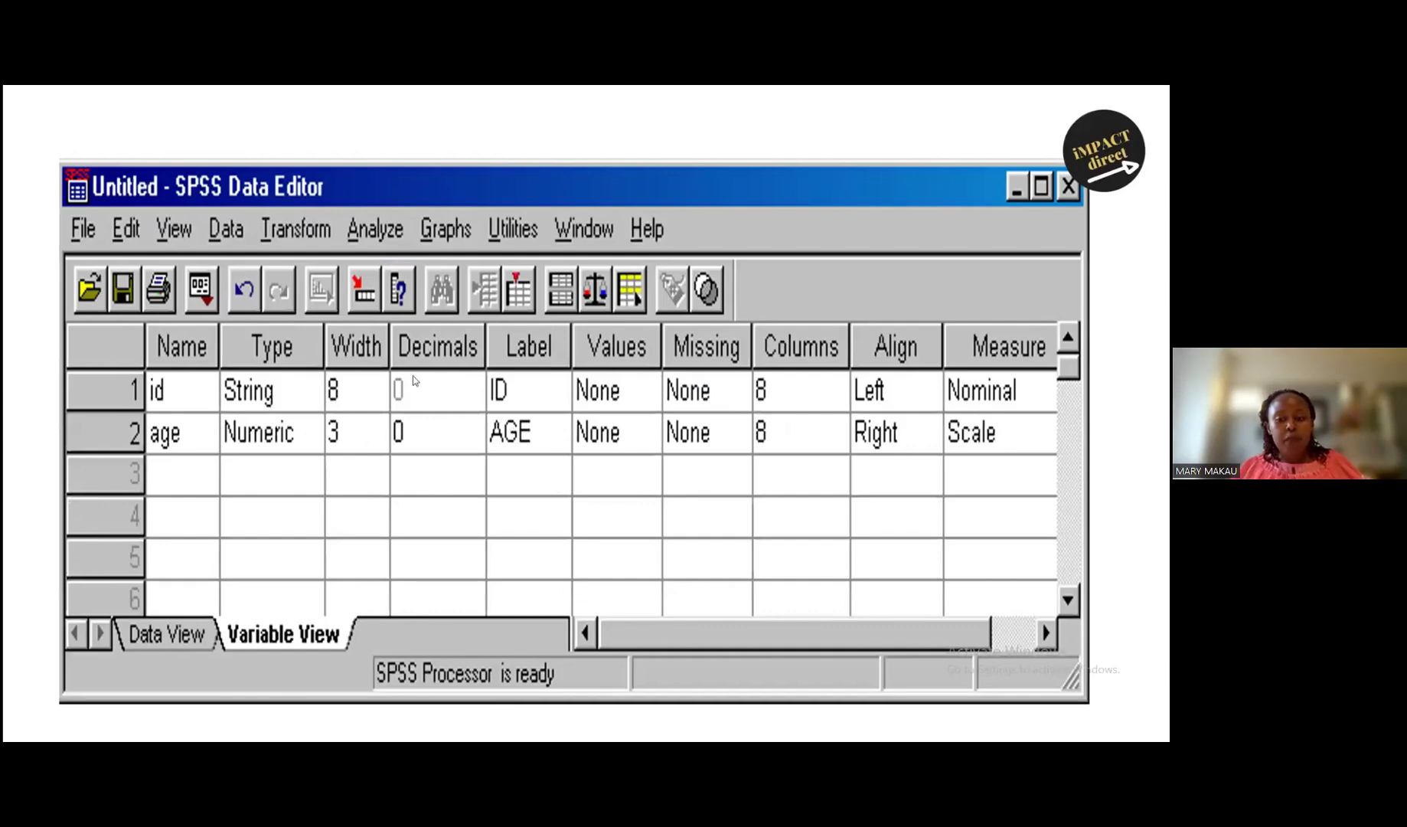
End the slide show and switch to the Untitled5 dataset in the SPSS Data Editor.
key(Escape)
mouse_move(764, 725)
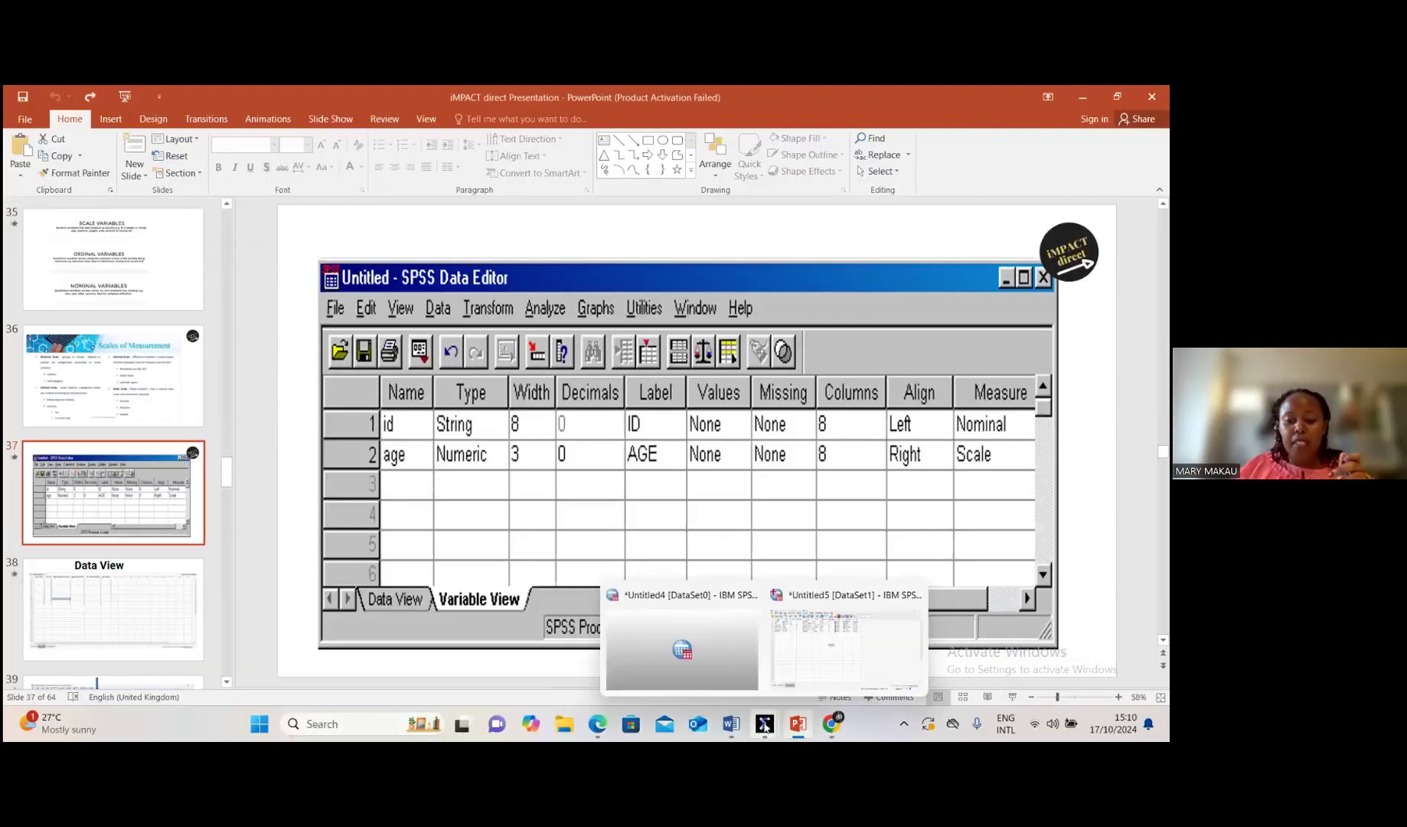
click(804, 654)
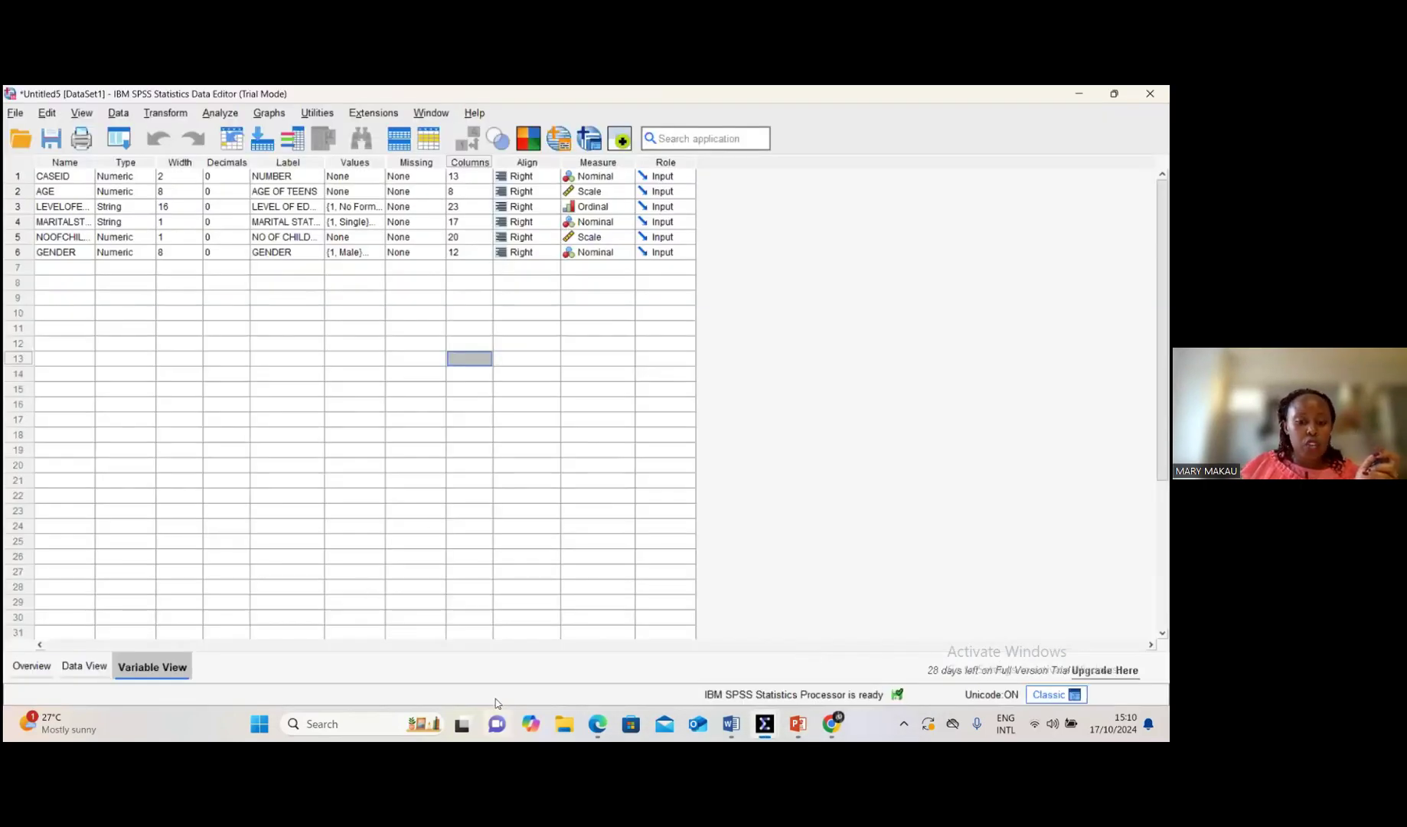
mouse_move(780, 728)
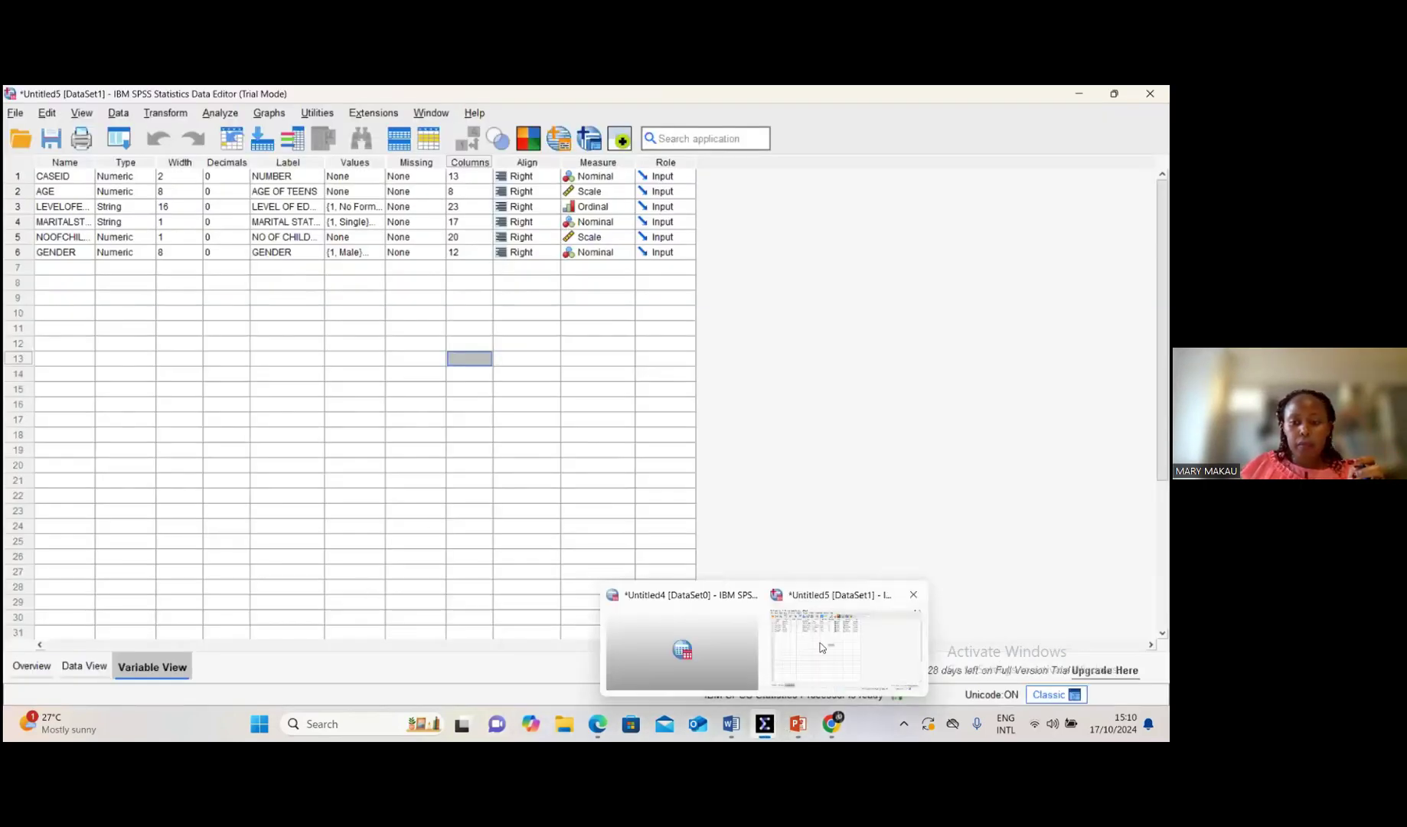
click(415, 403)
click(664, 358)
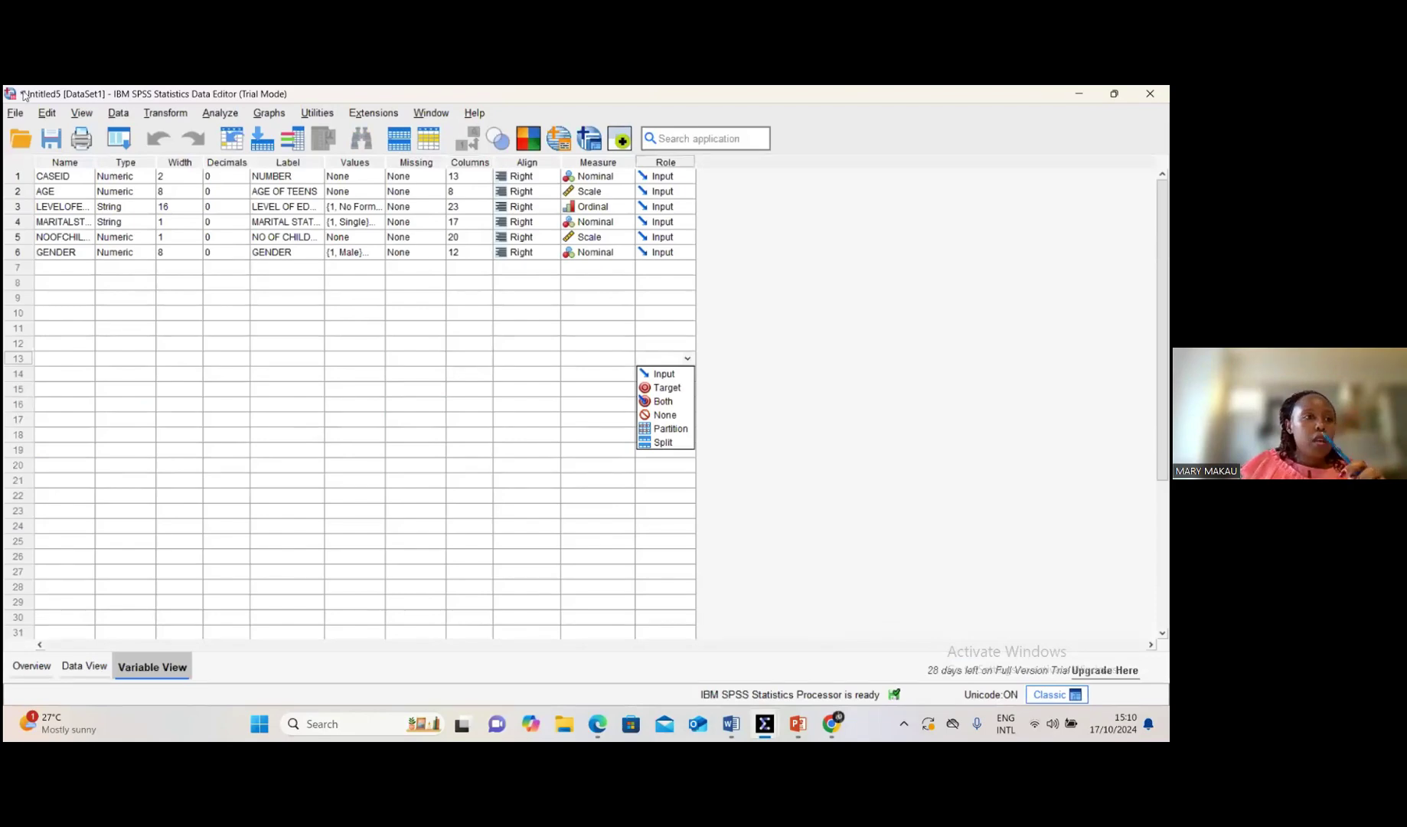
click(84, 666)
click(152, 667)
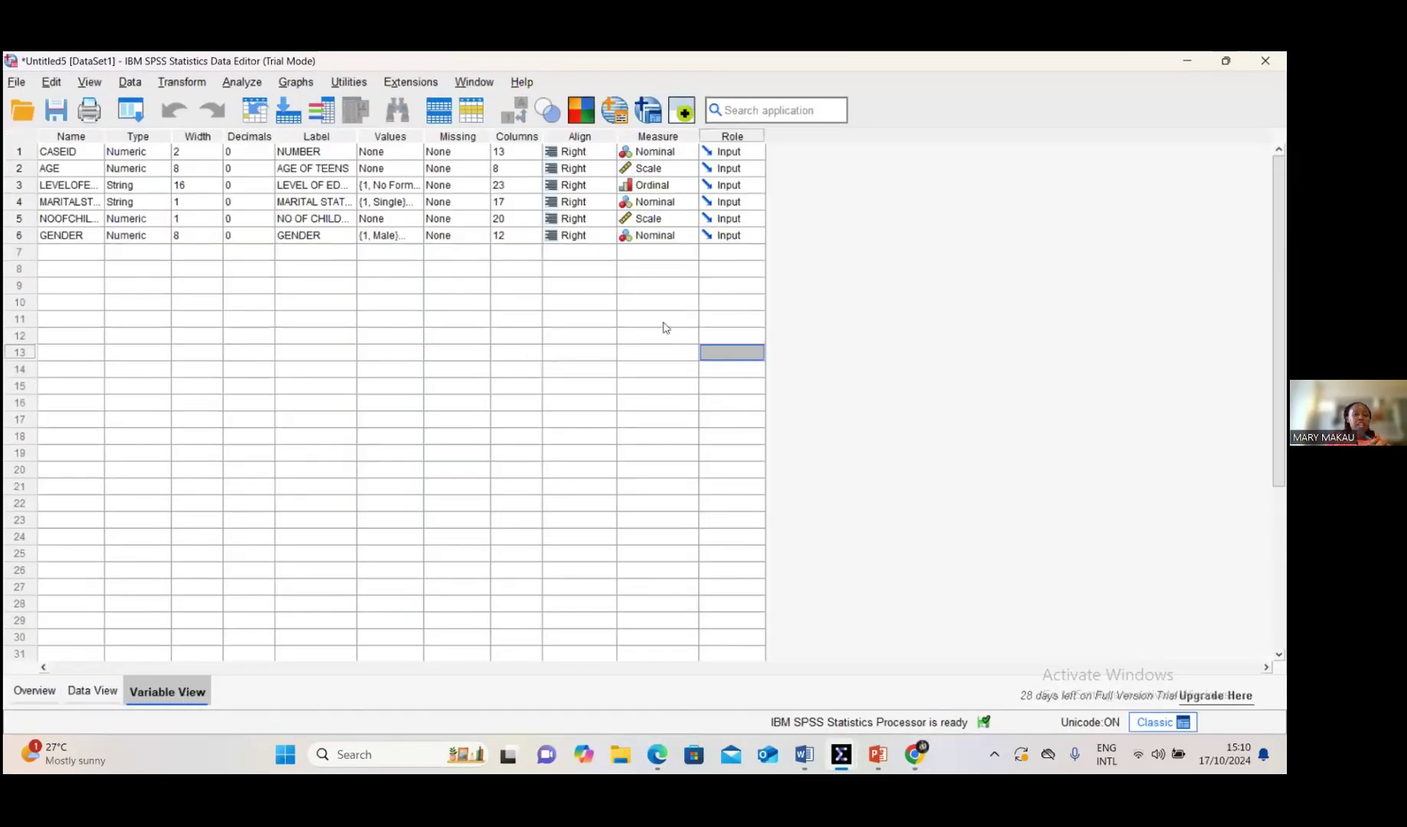
drag(601, 325, 601, 359)
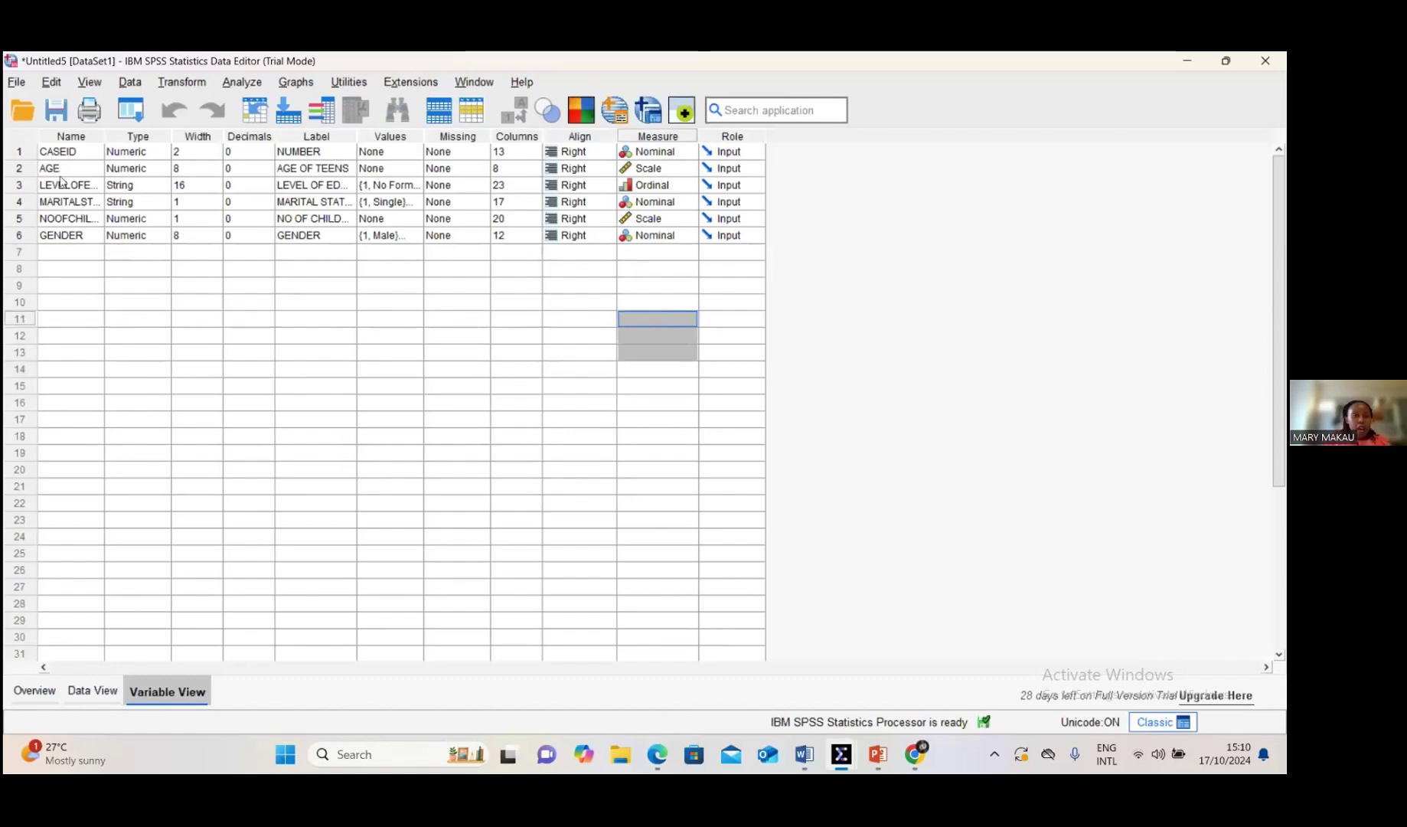
click(71, 288)
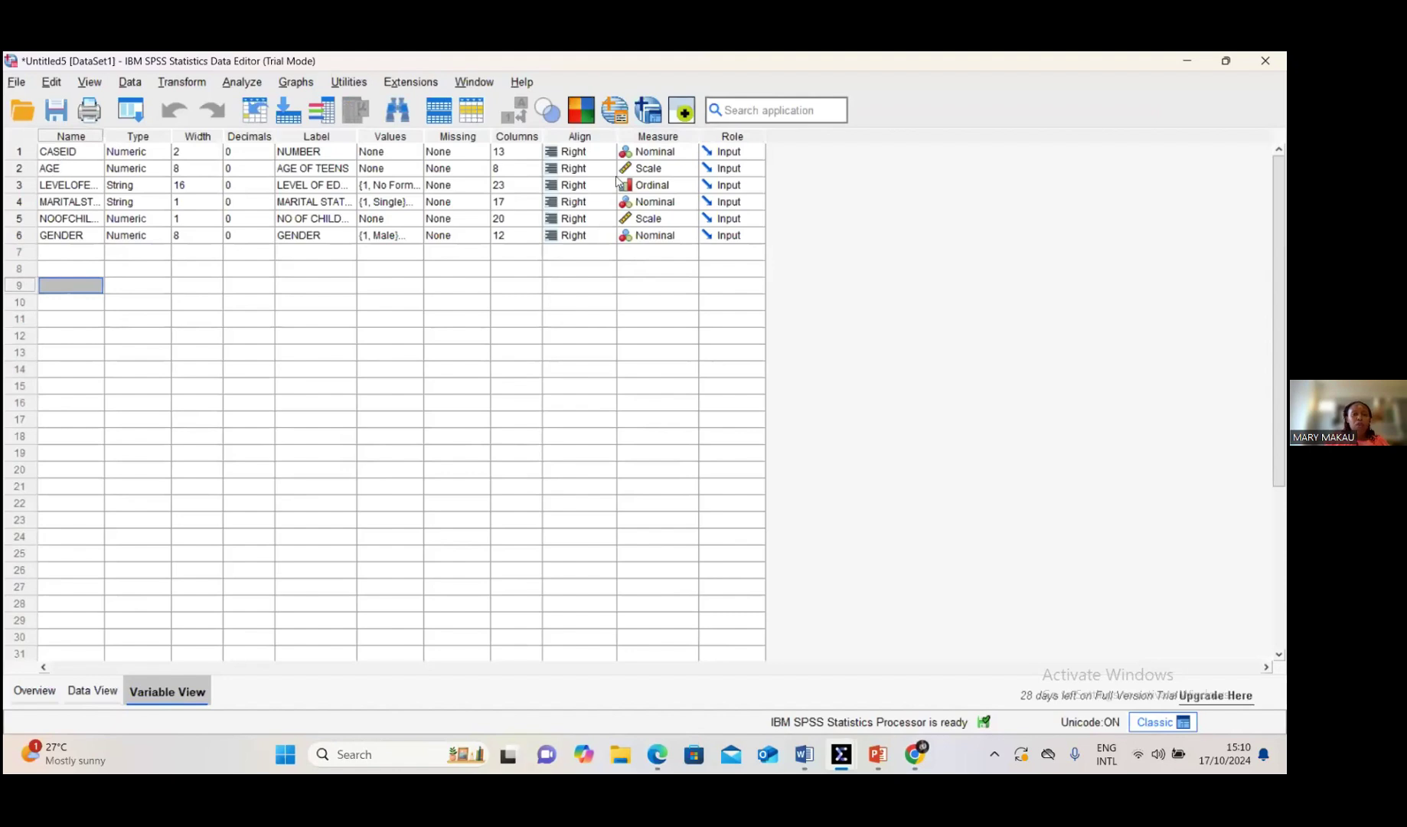
Select the six variable names from CASEID to GENDER in Variable View.
click(53, 152)
key(shift+Down)
key(shift+Down)
key(shift+Down)
key(shift+Down)
key(shift+Down)
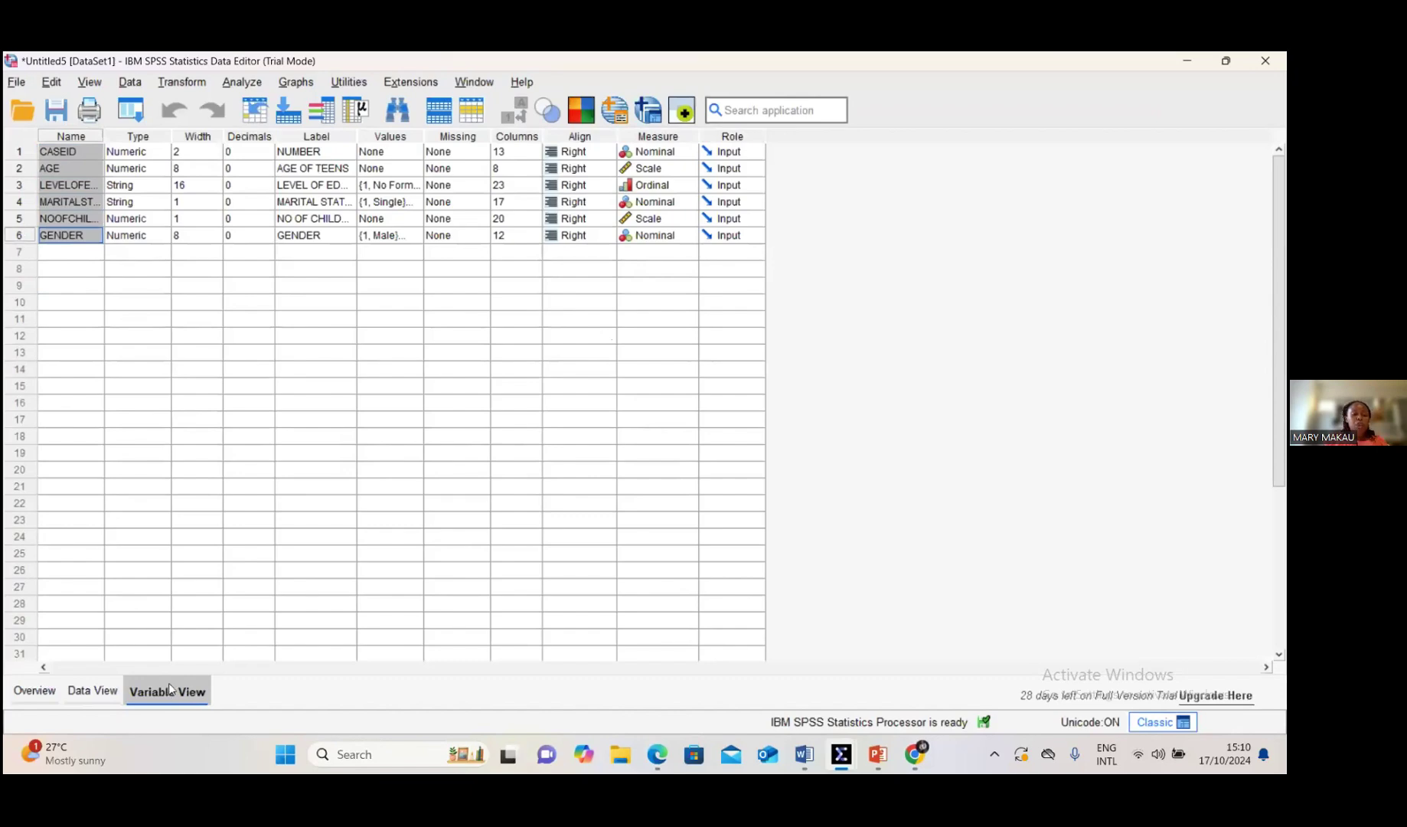
Switch to the Word questionnaire, review the Section 1 demographic questions, and return to the SPSS dataset.
click(806, 756)
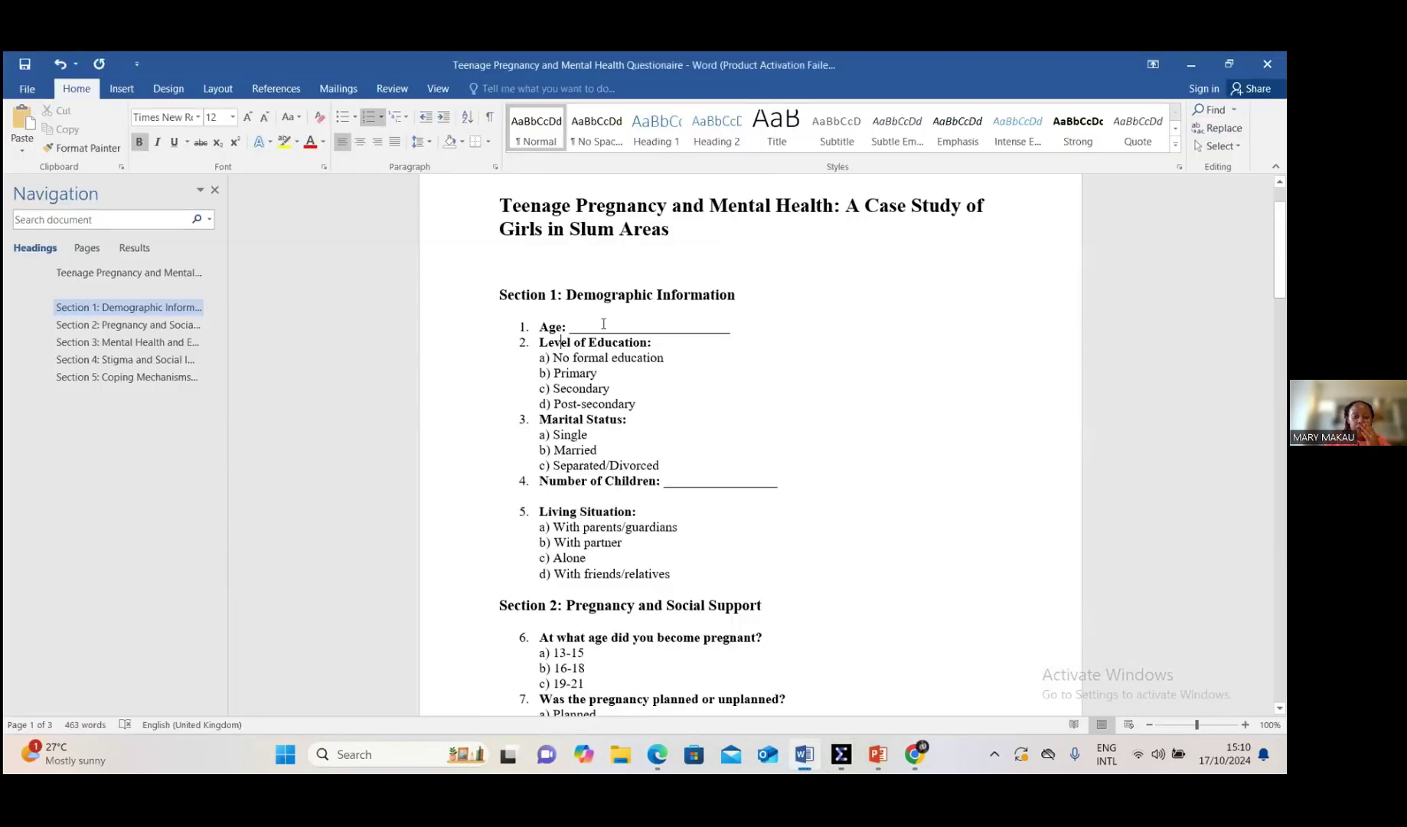
drag(1280, 262, 1281, 274)
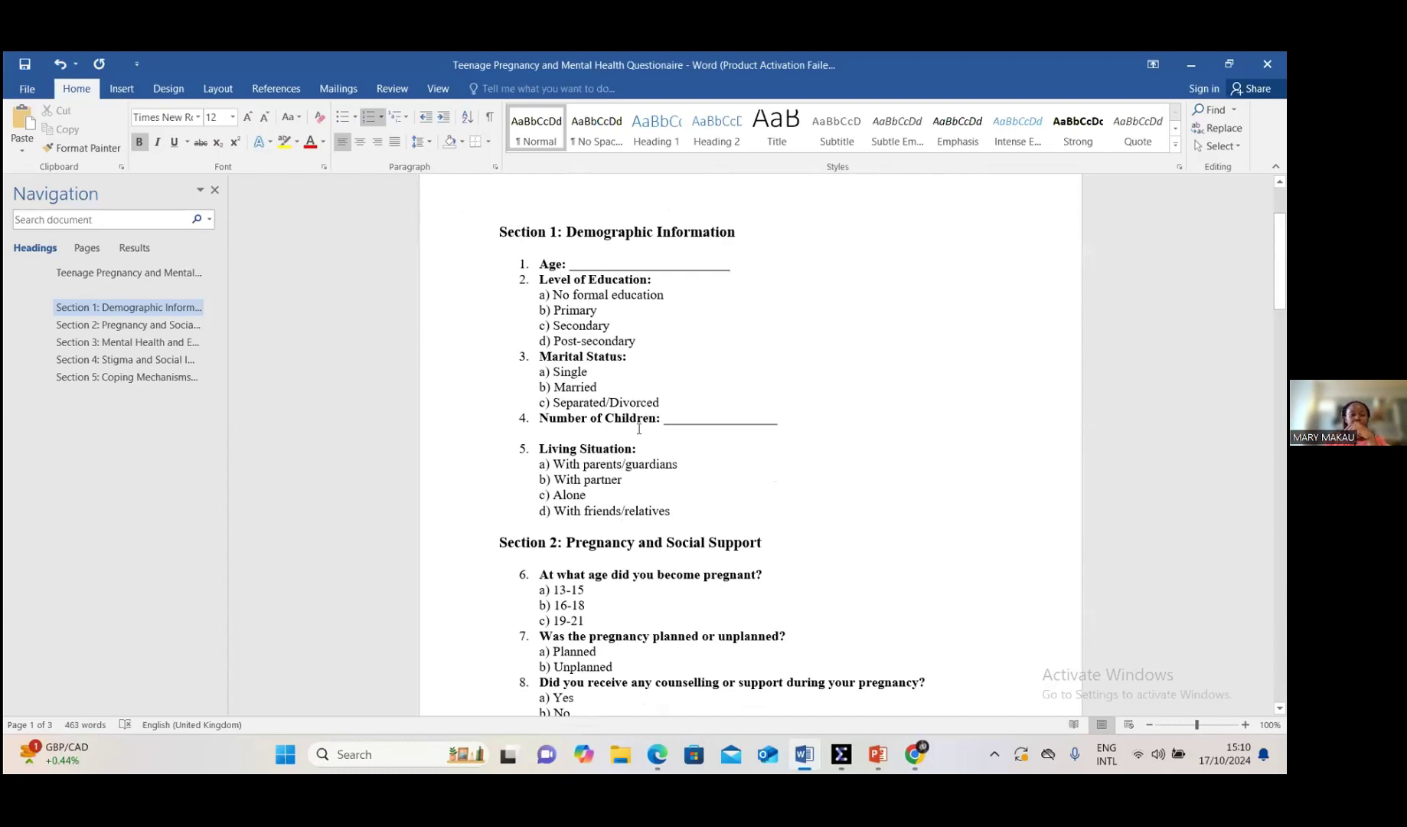
key(alt+Tab)
Try to add a variable named AGE in row 8, based on the questionnaire's first question.
click(69, 268)
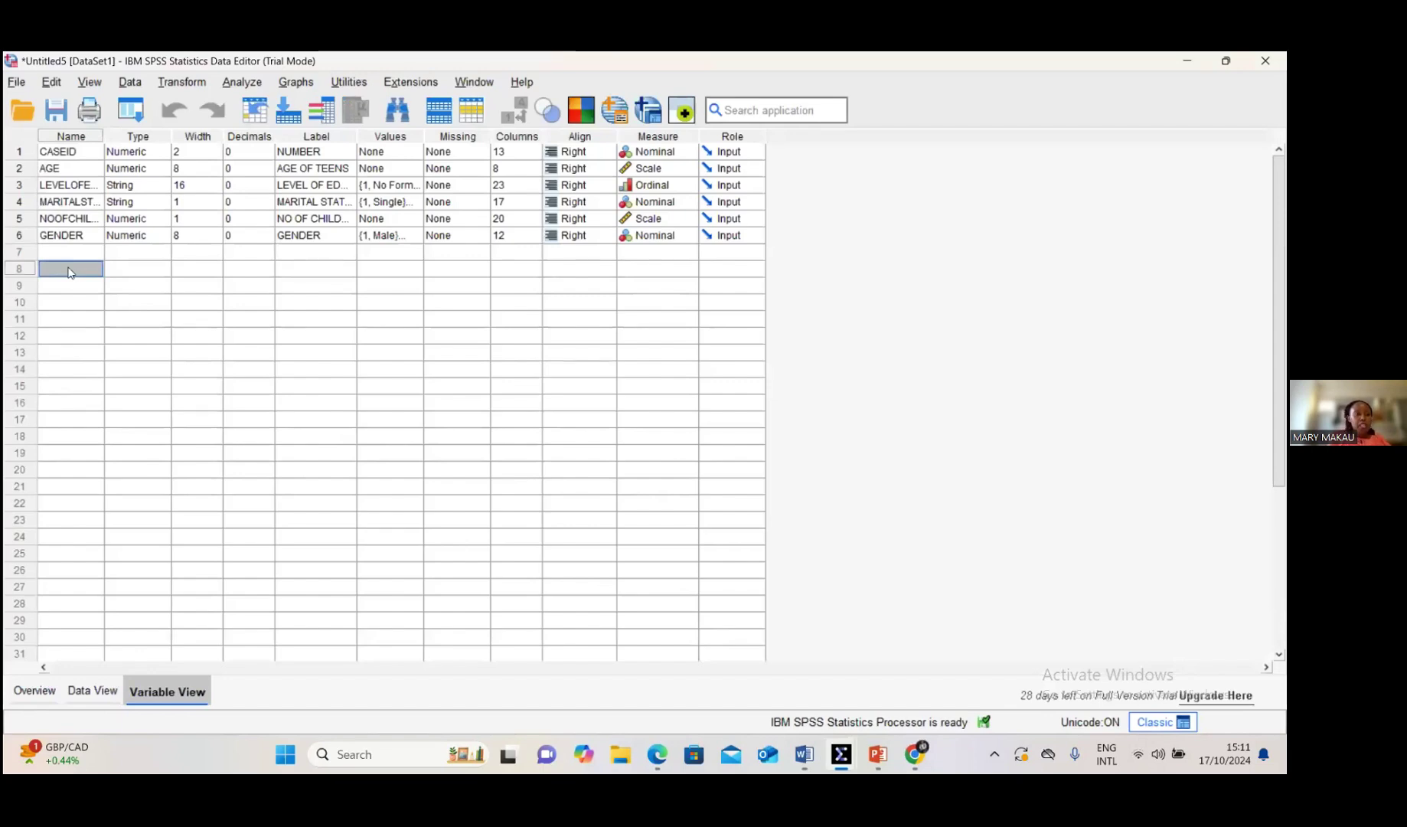
mouse_move(804, 755)
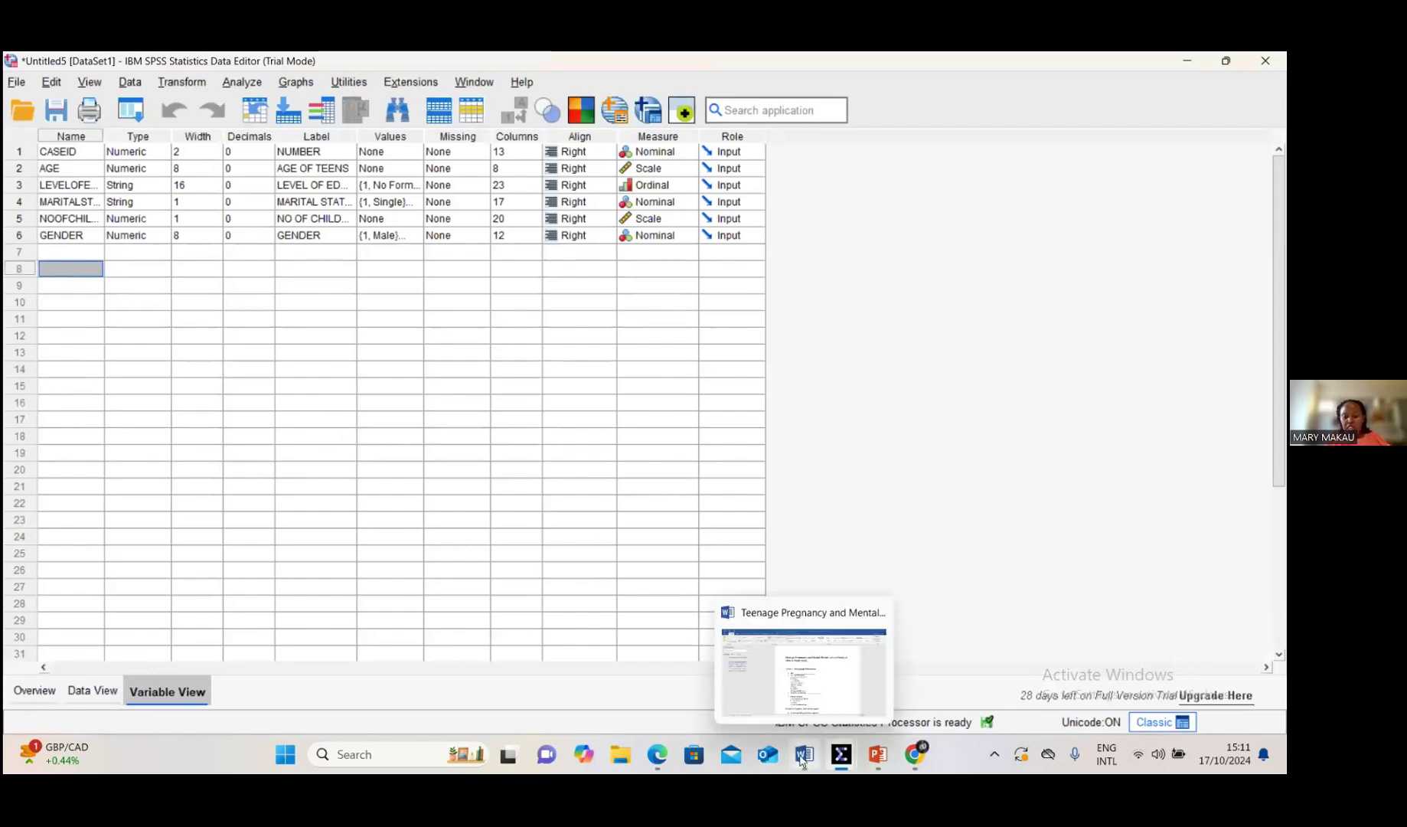
click(816, 674)
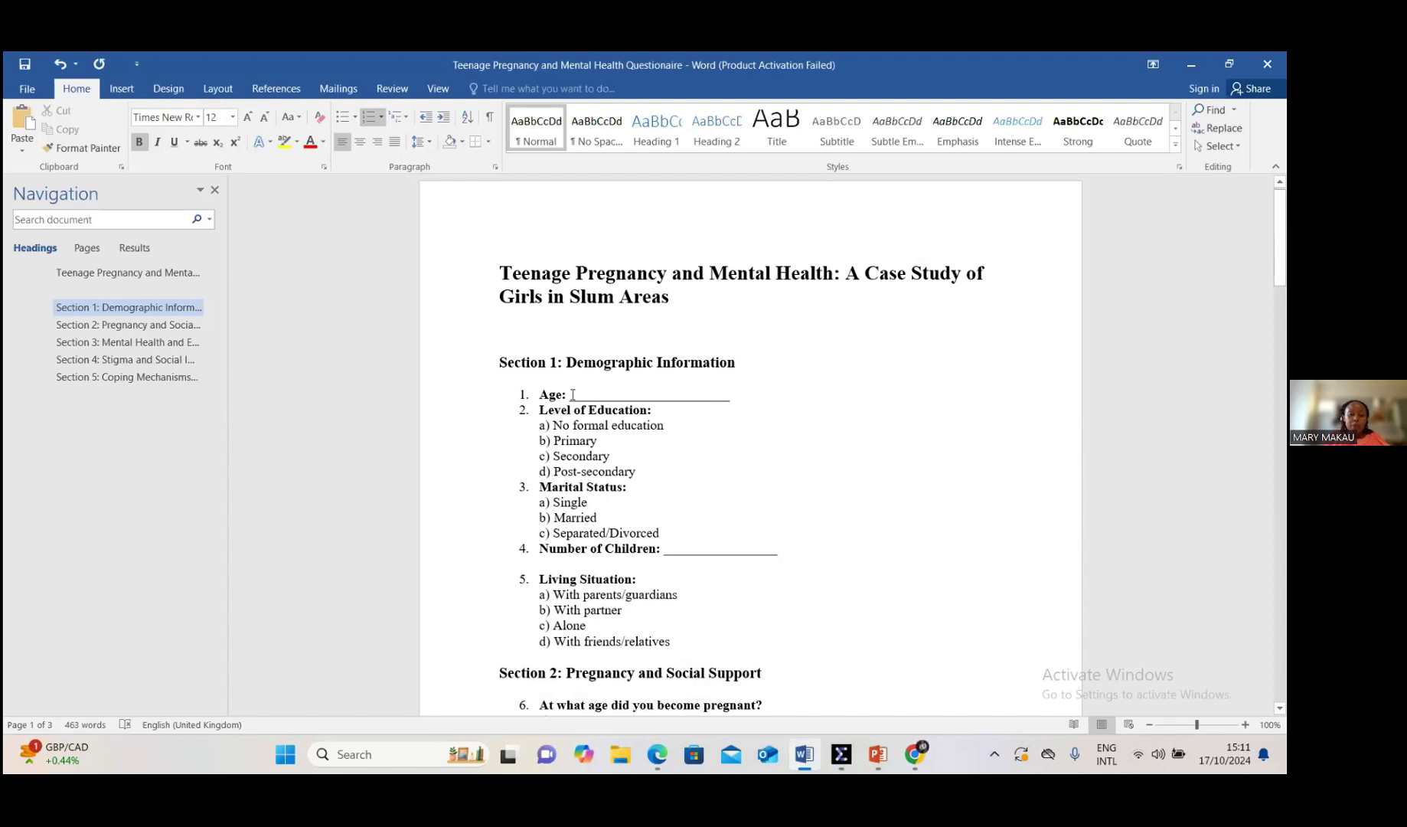
mouse_move(831, 758)
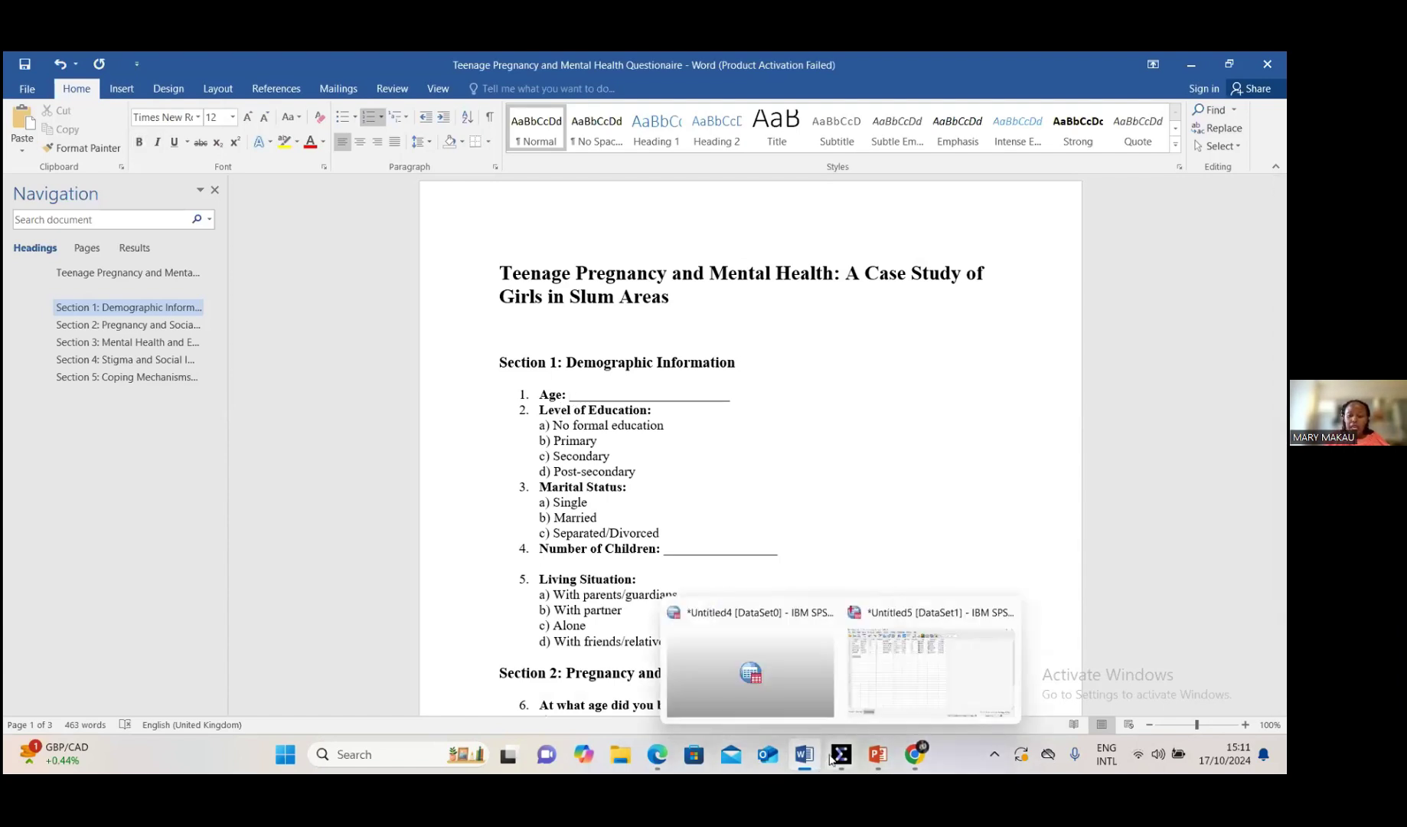
click(930, 670)
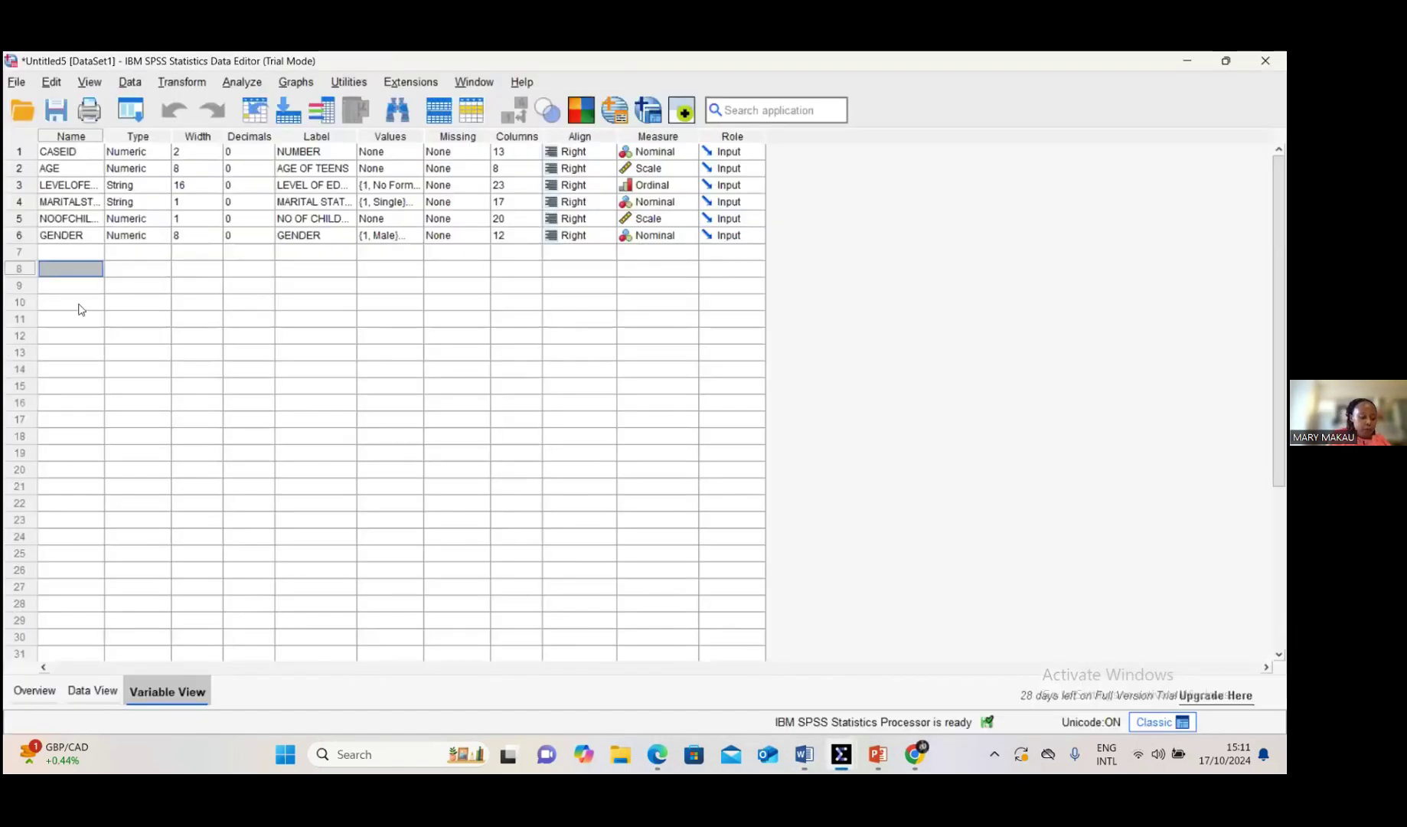
text(AGE)
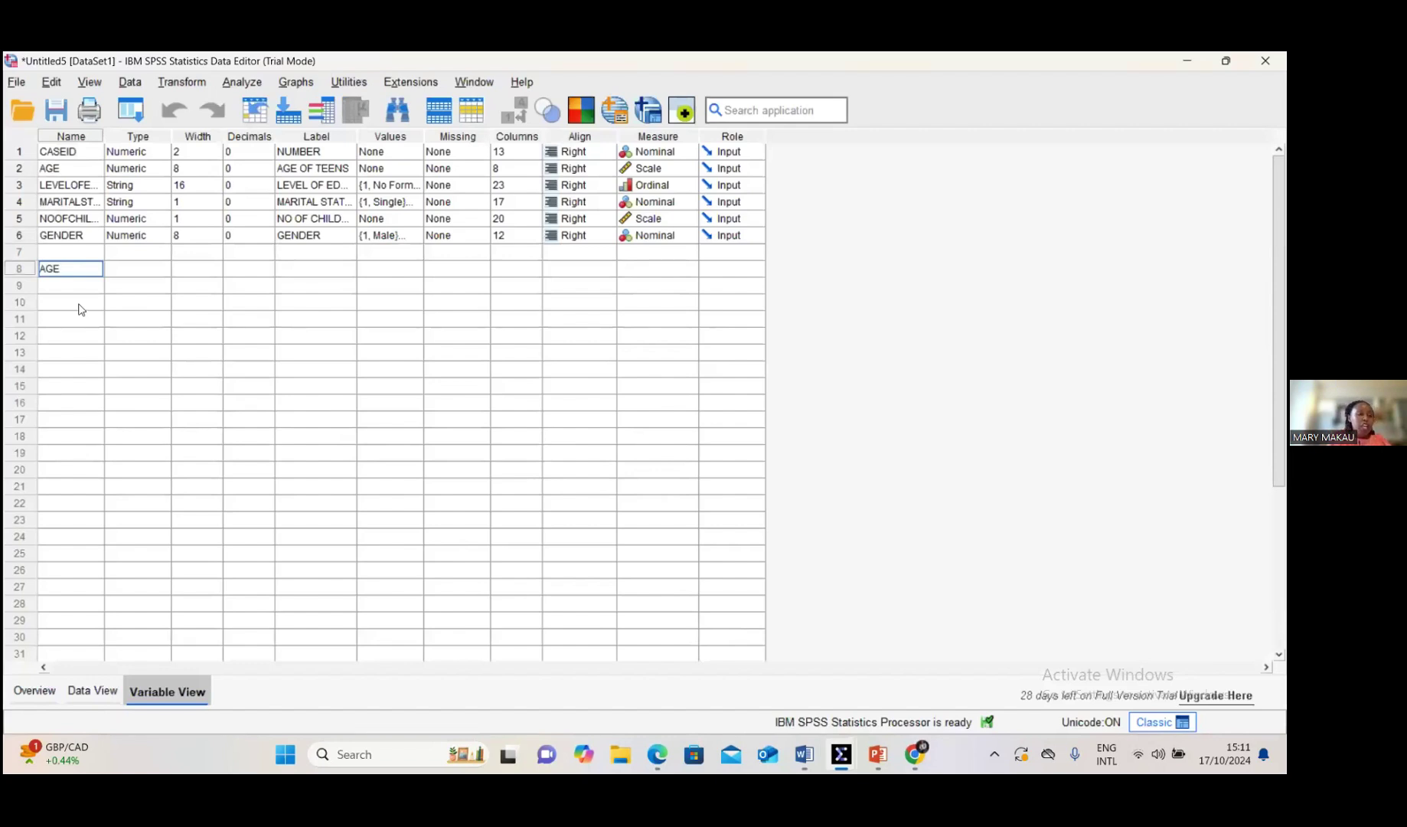
key(Return)
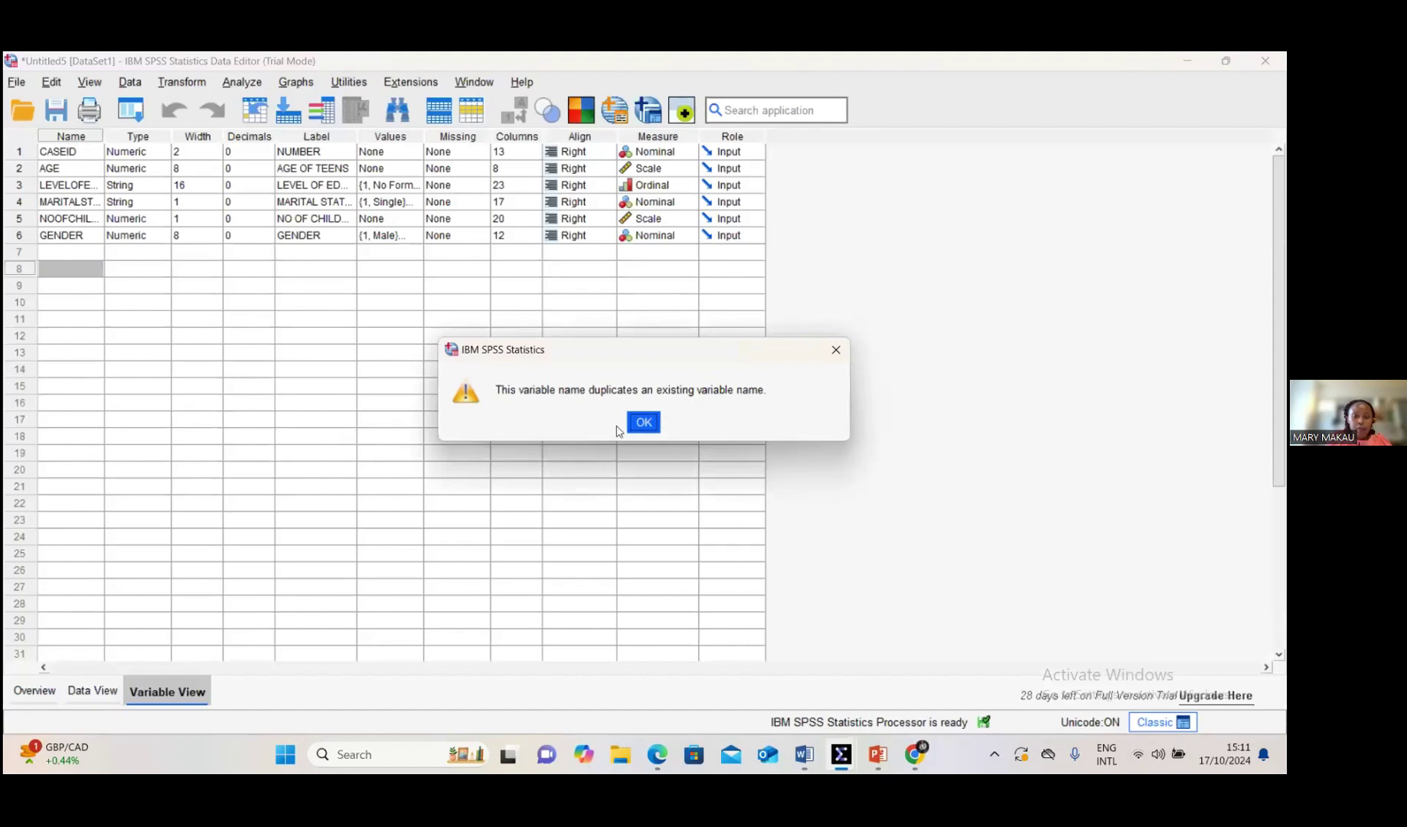
click(640, 423)
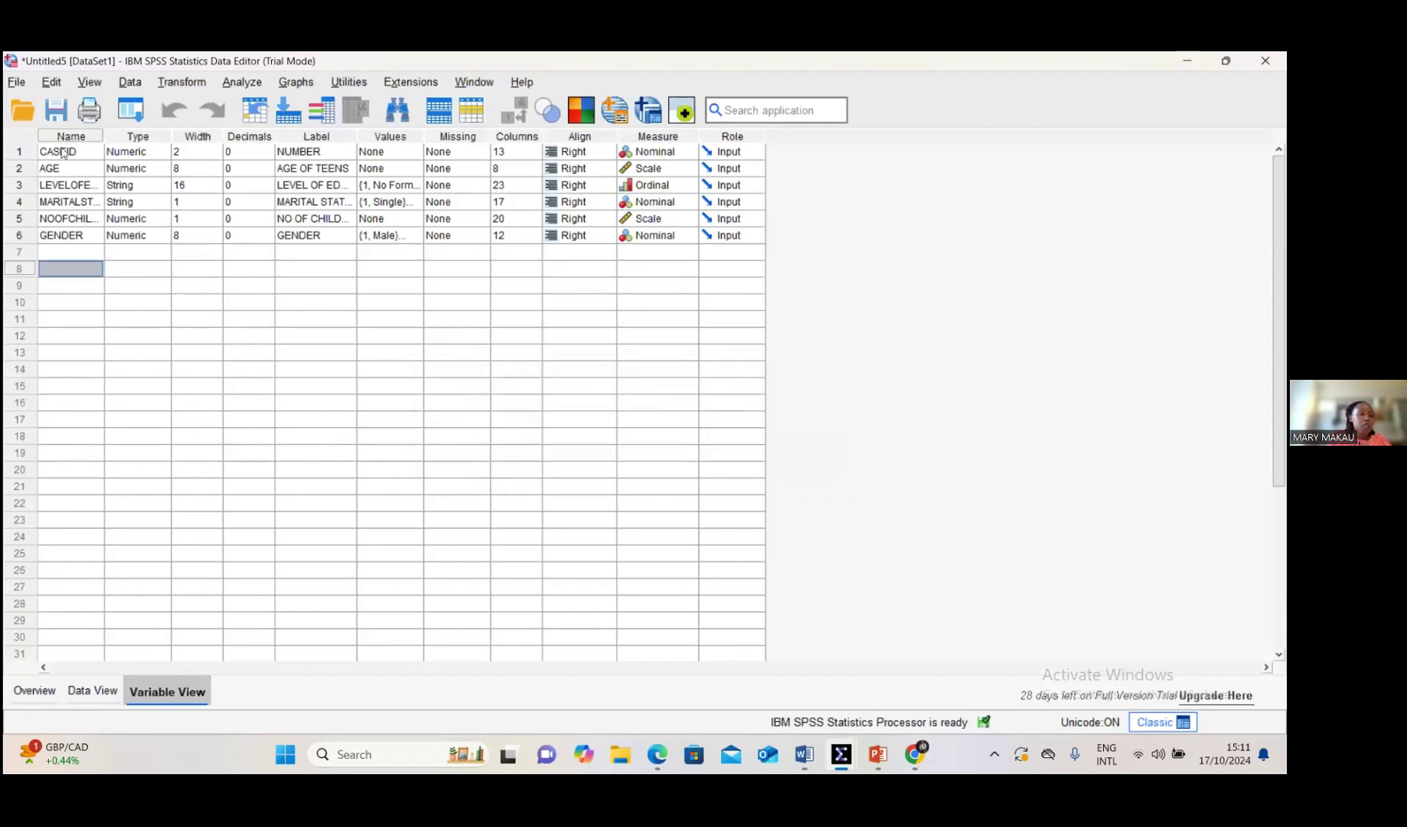
Review the variable type options for AGE and confirm Numeric as its type.
click(73, 169)
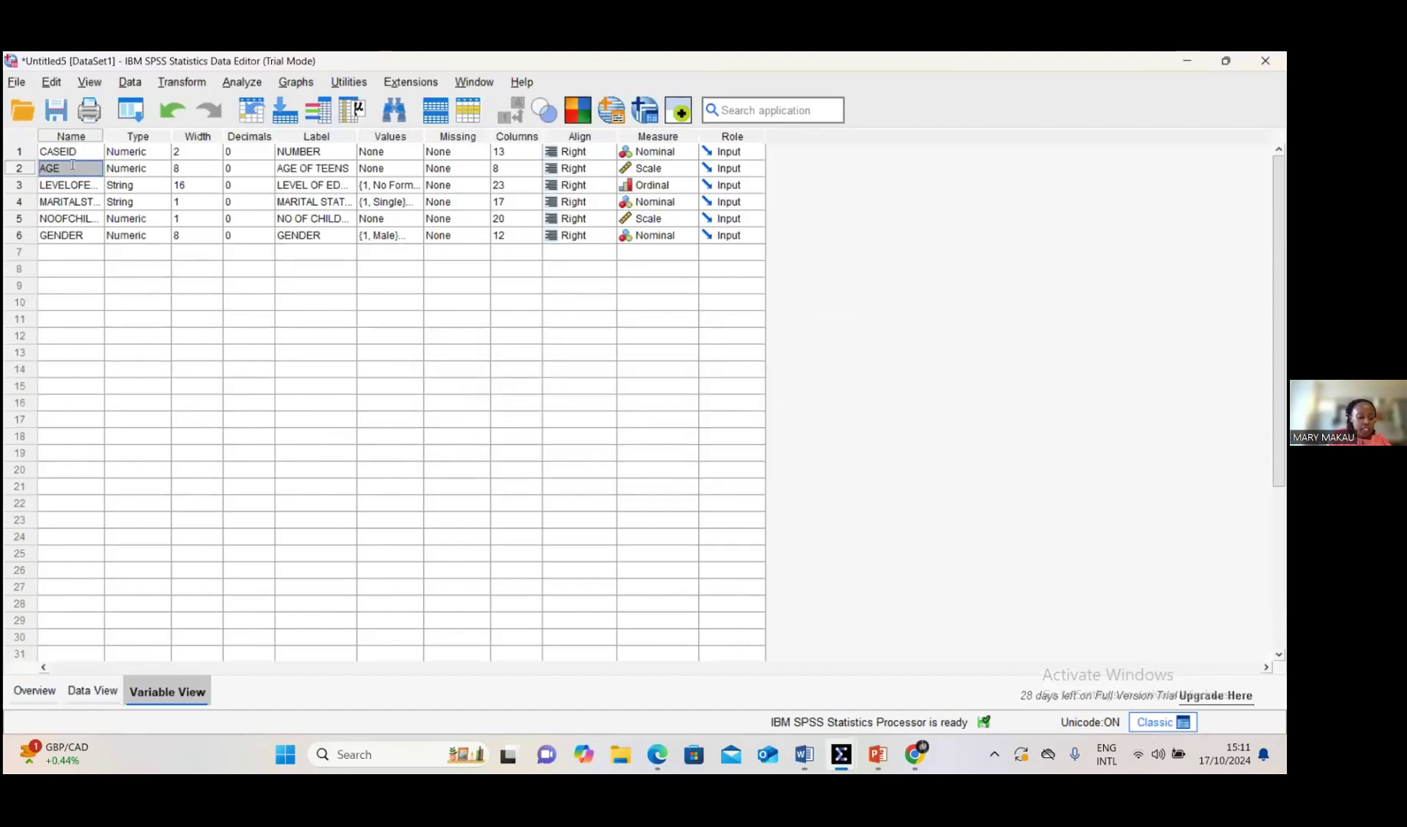
click(168, 219)
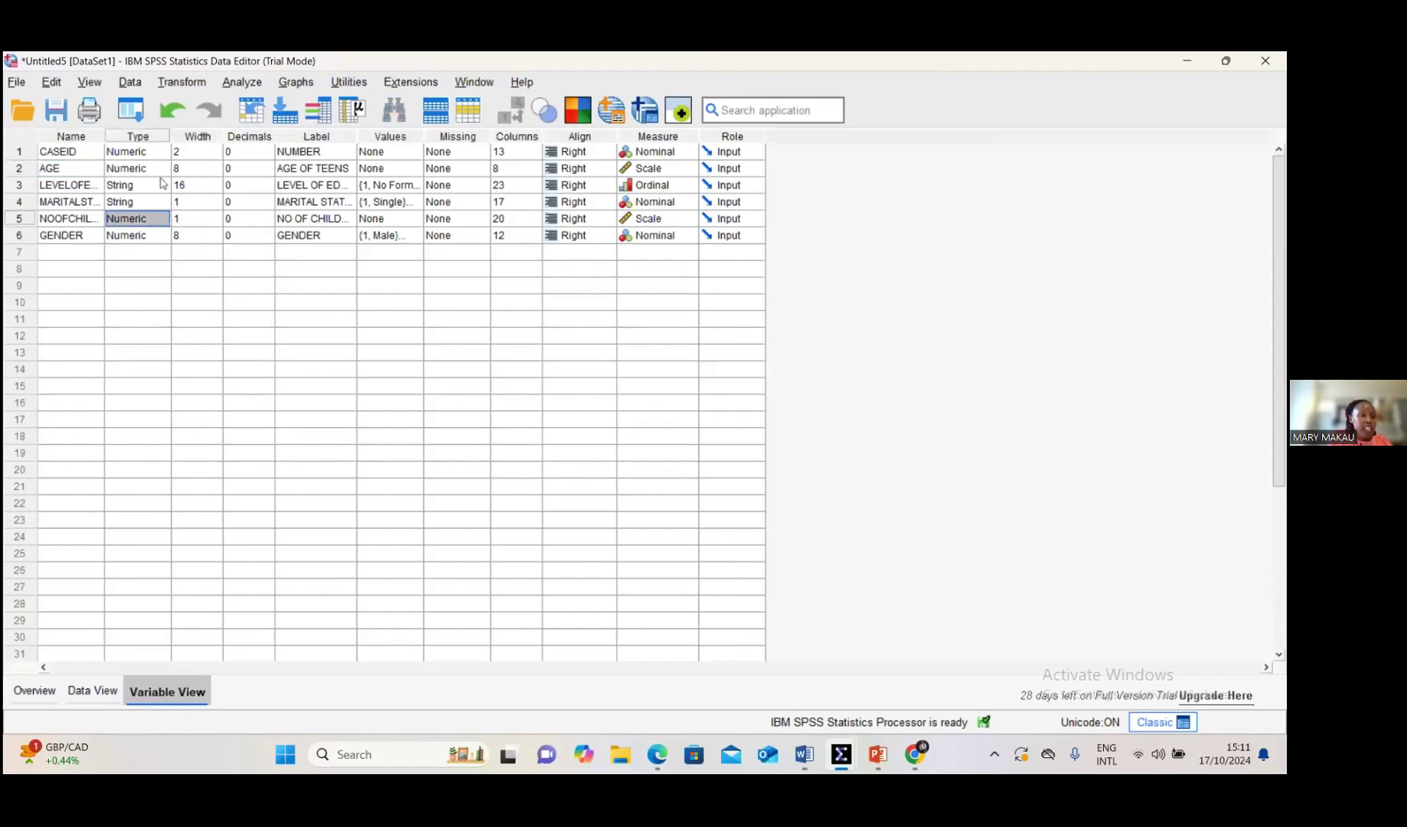
click(163, 170)
click(166, 168)
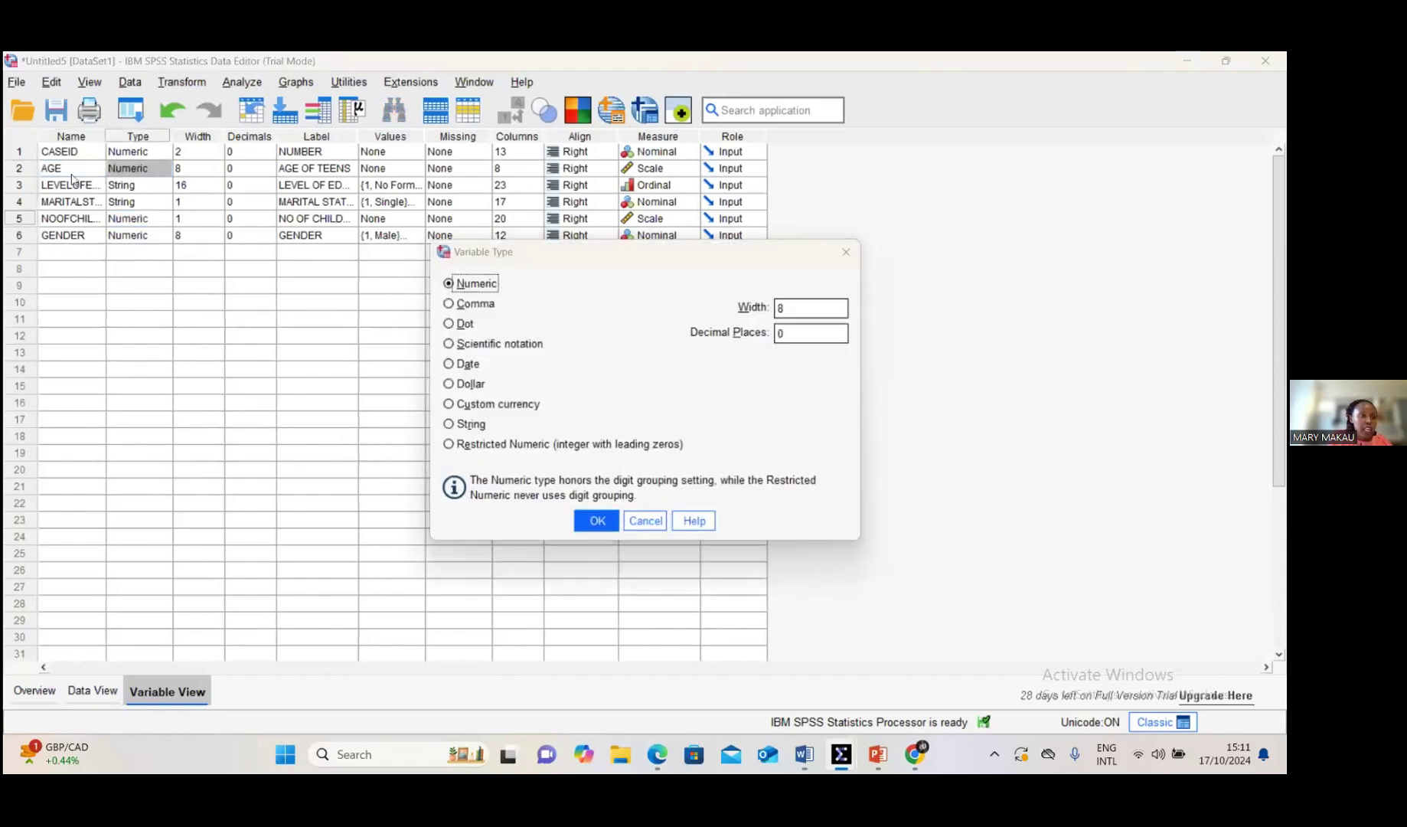
click(845, 253)
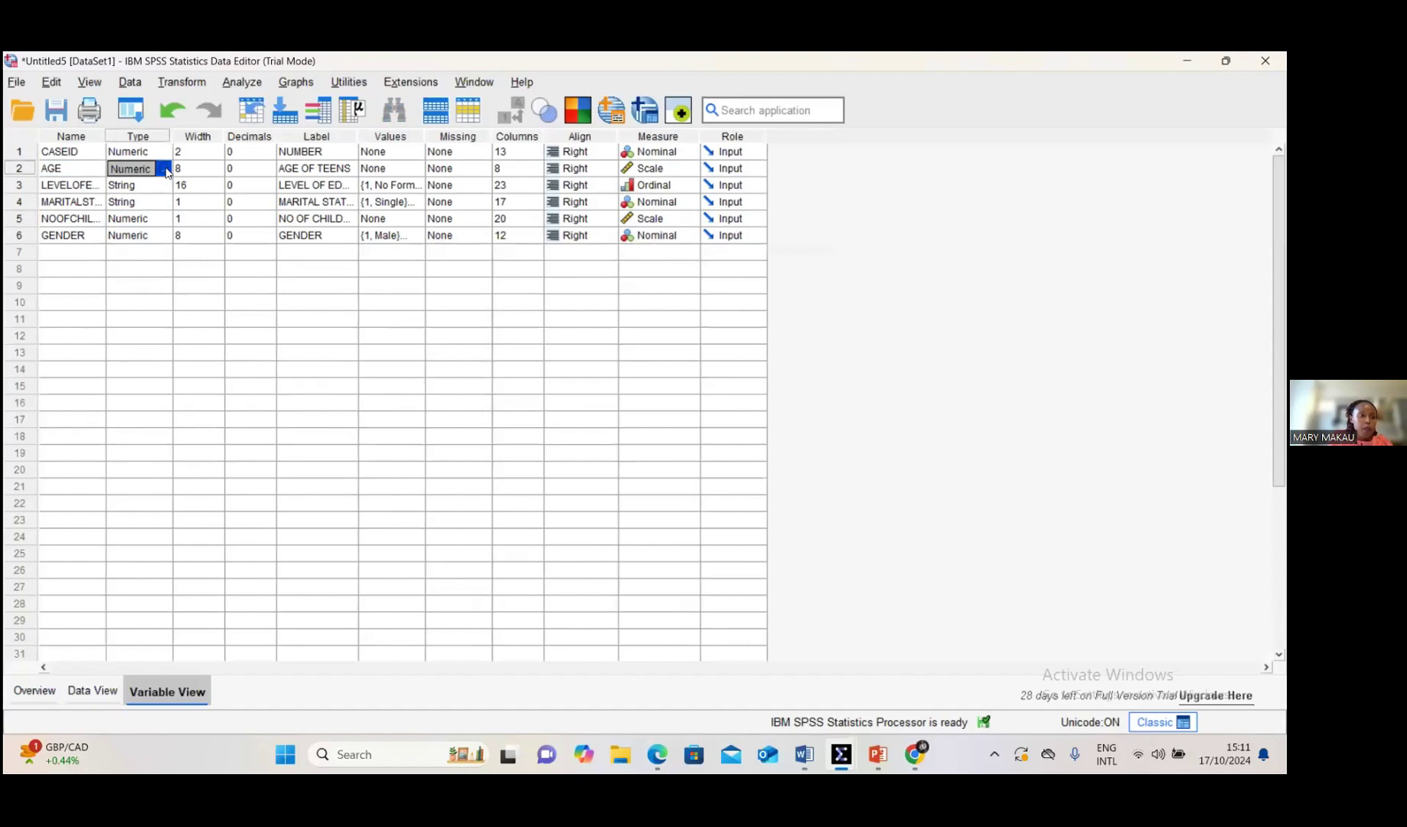
click(164, 170)
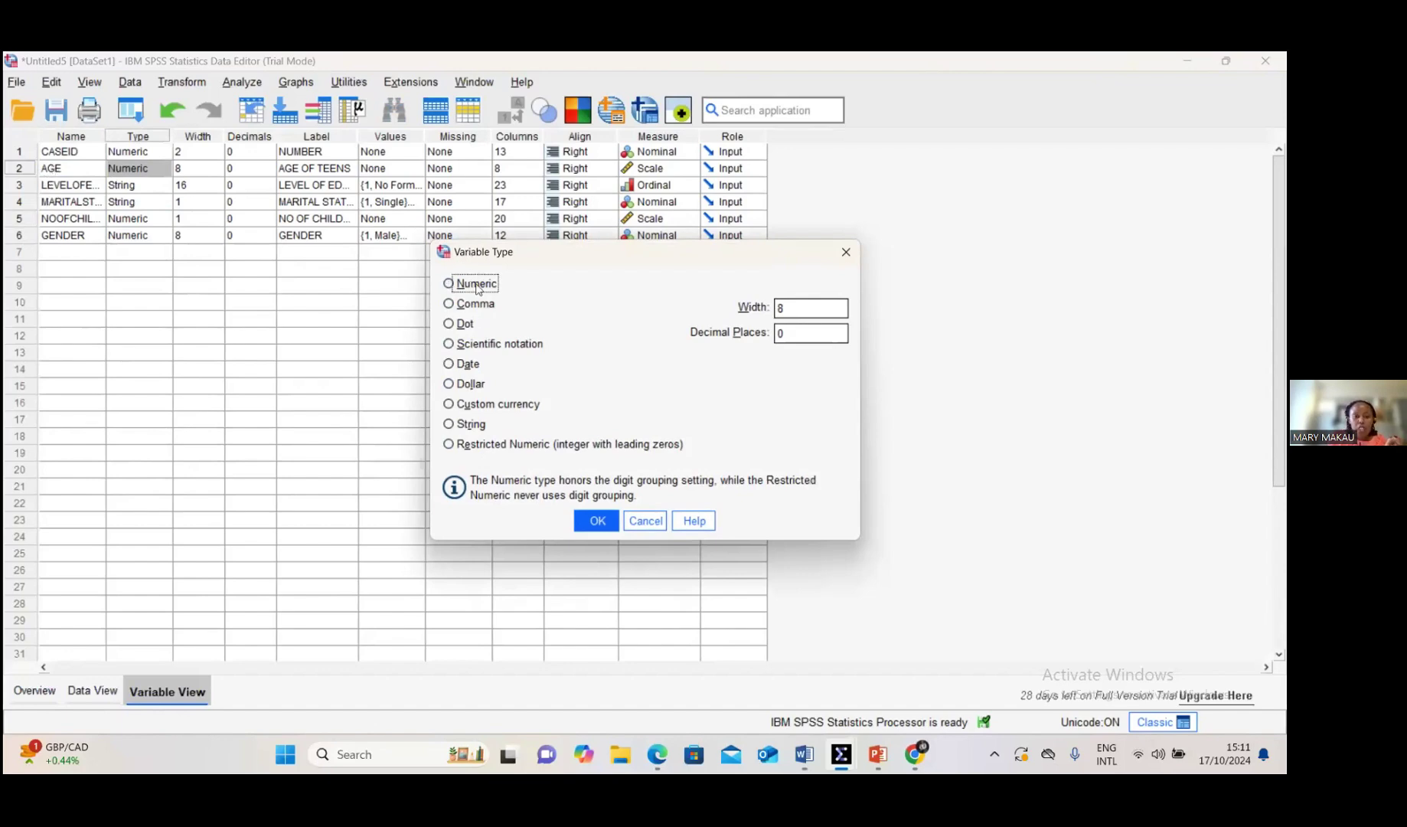
click(602, 522)
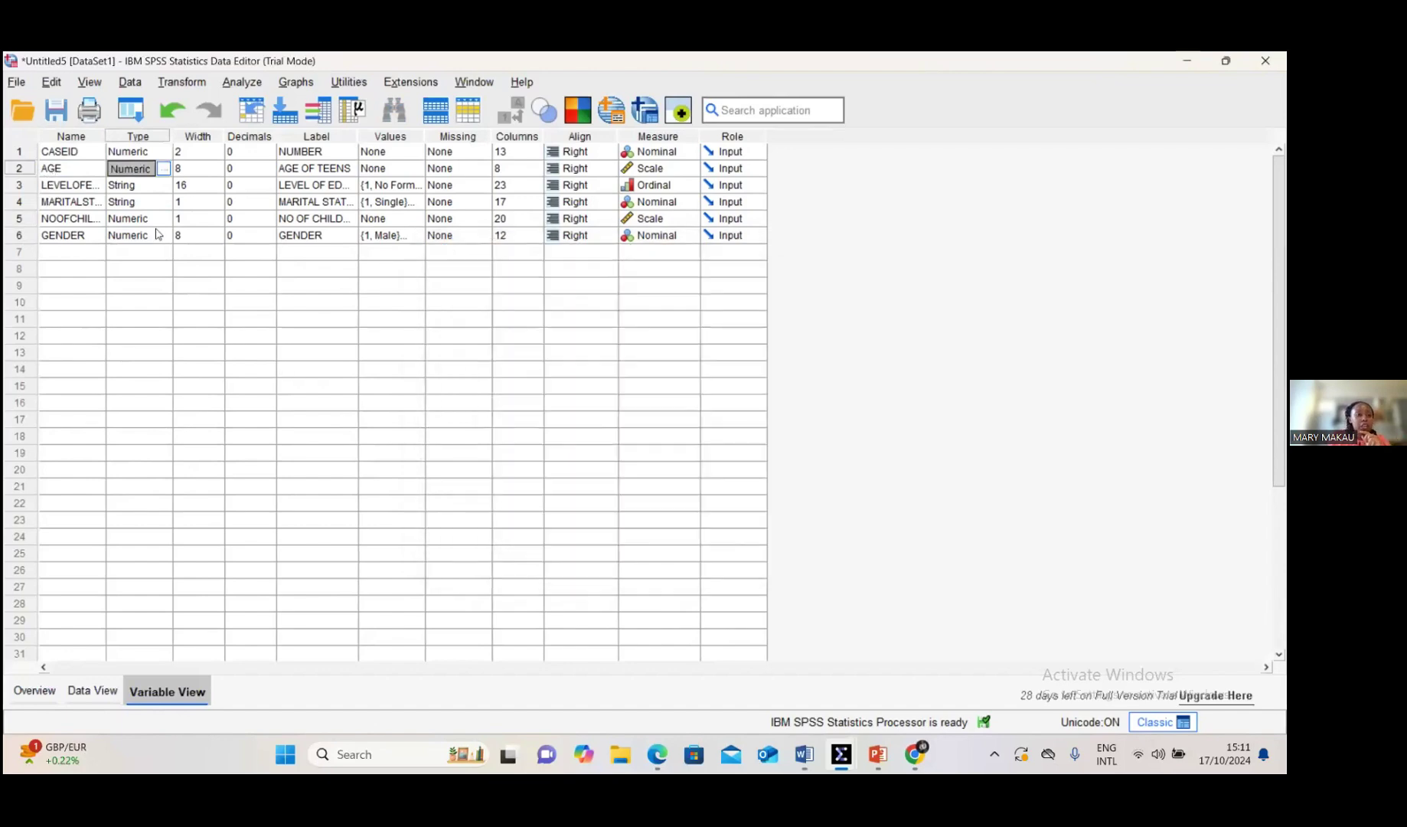
Set the AGE variable's width to 2 with 0 decimals, and the CASEID variable's width to 1.
click(203, 169)
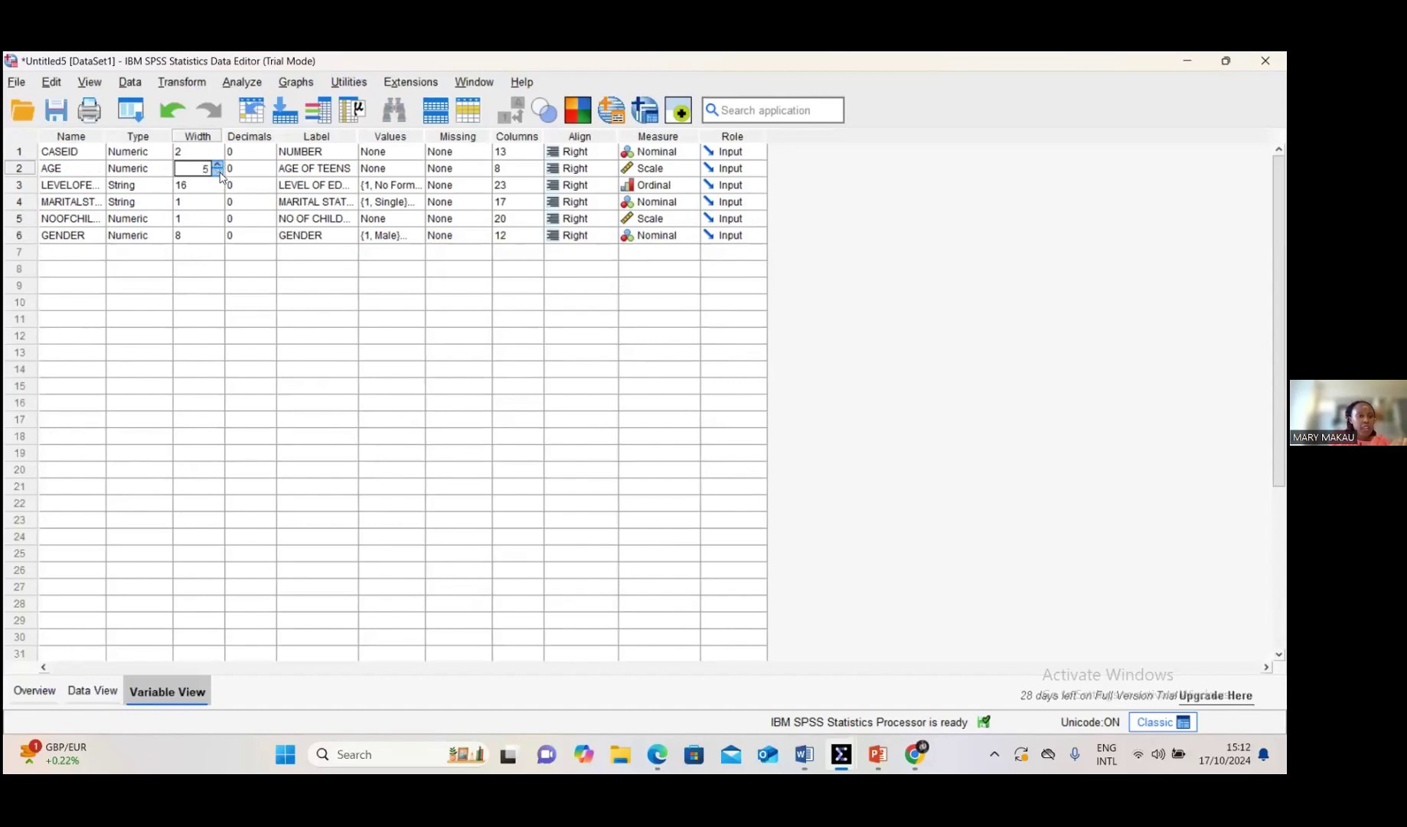
click(243, 170)
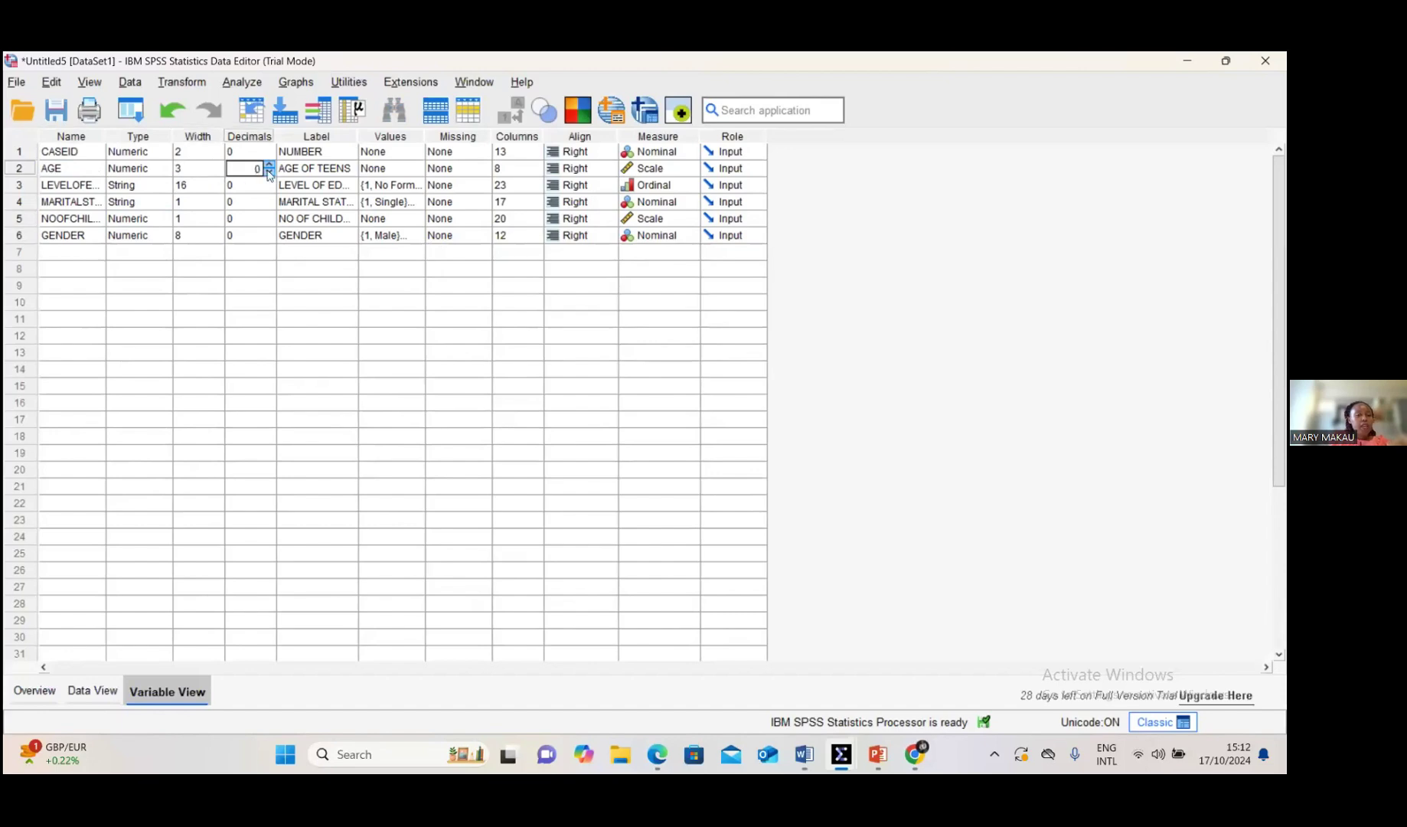
click(217, 172)
click(219, 173)
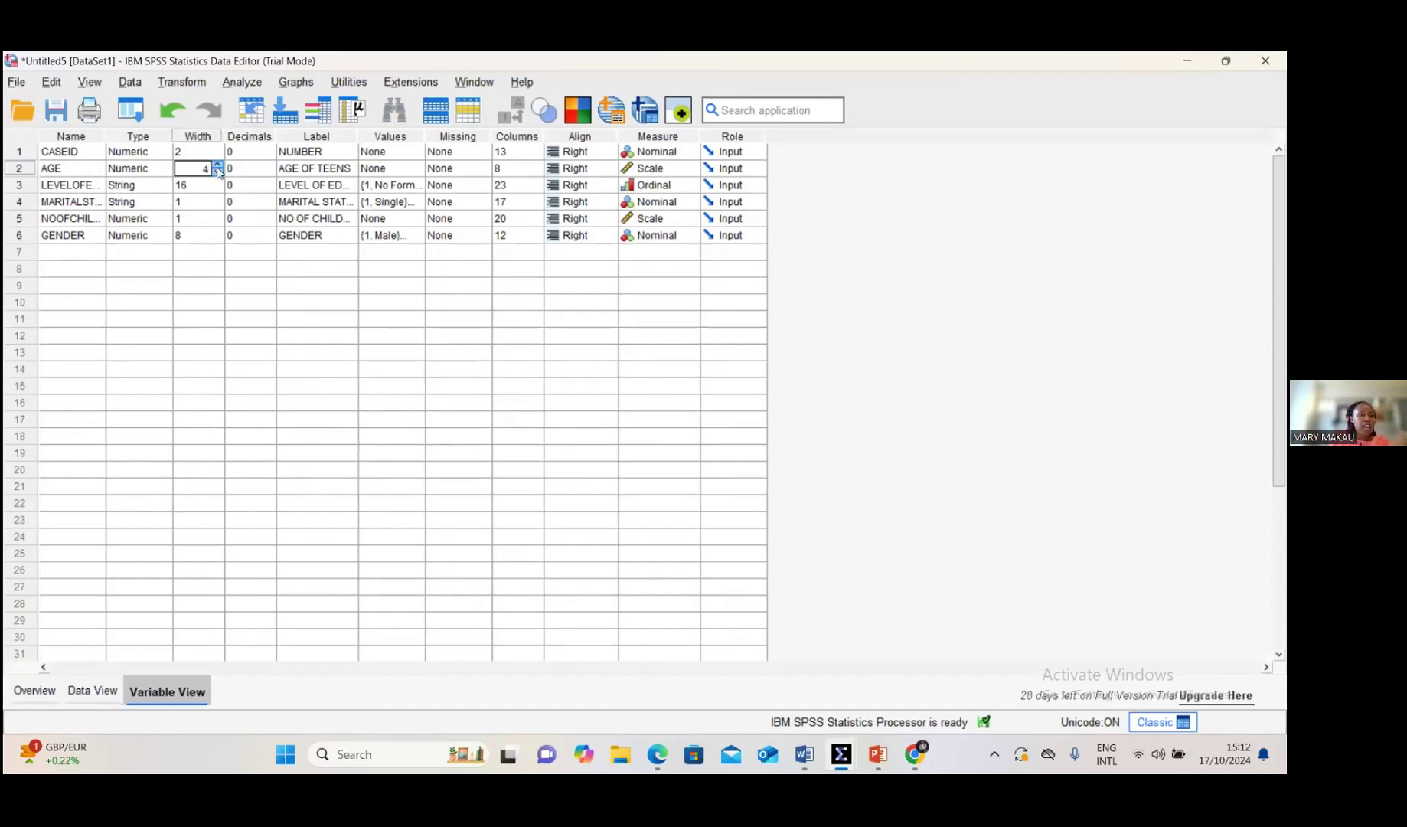
click(218, 157)
click(218, 156)
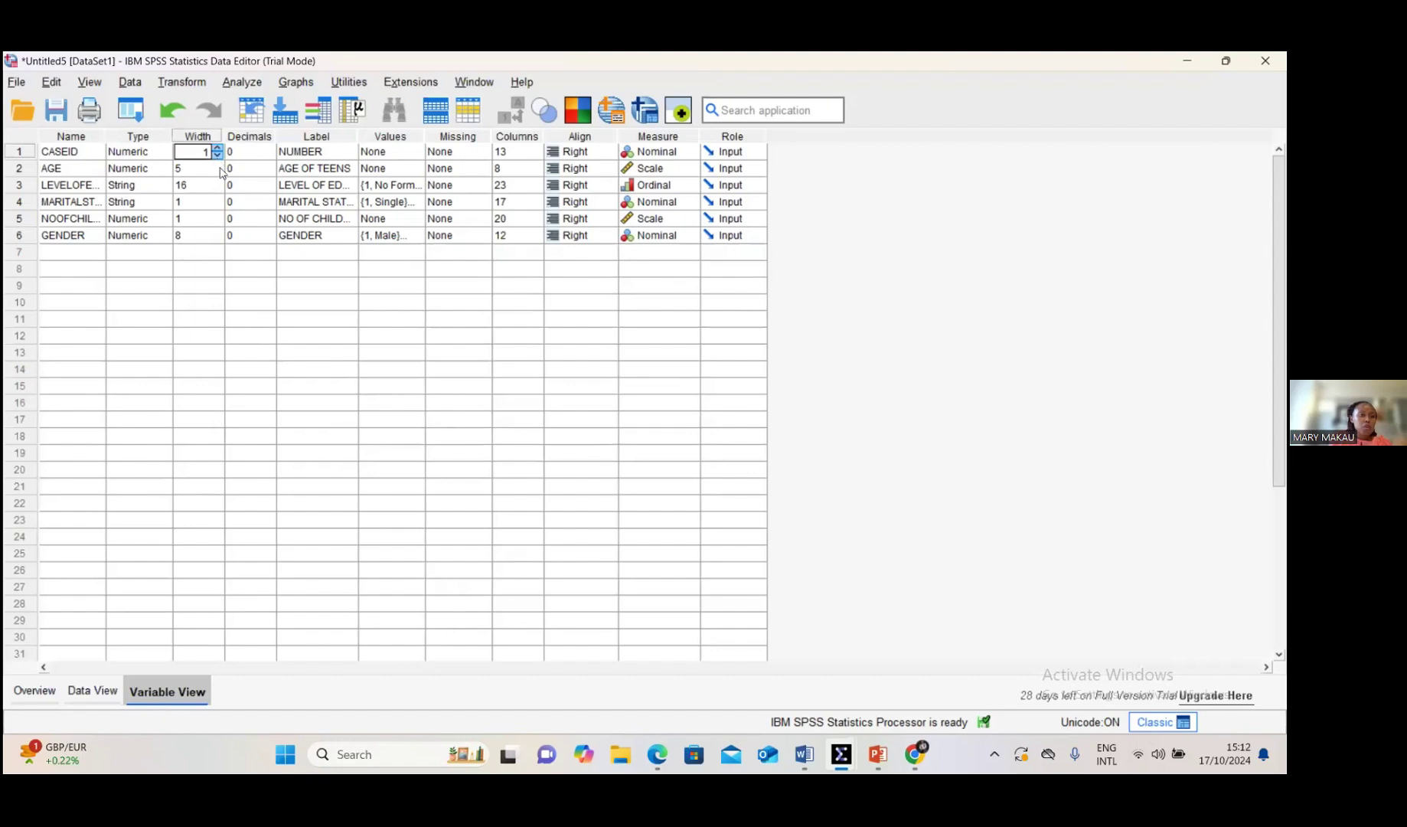
click(220, 170)
click(219, 172)
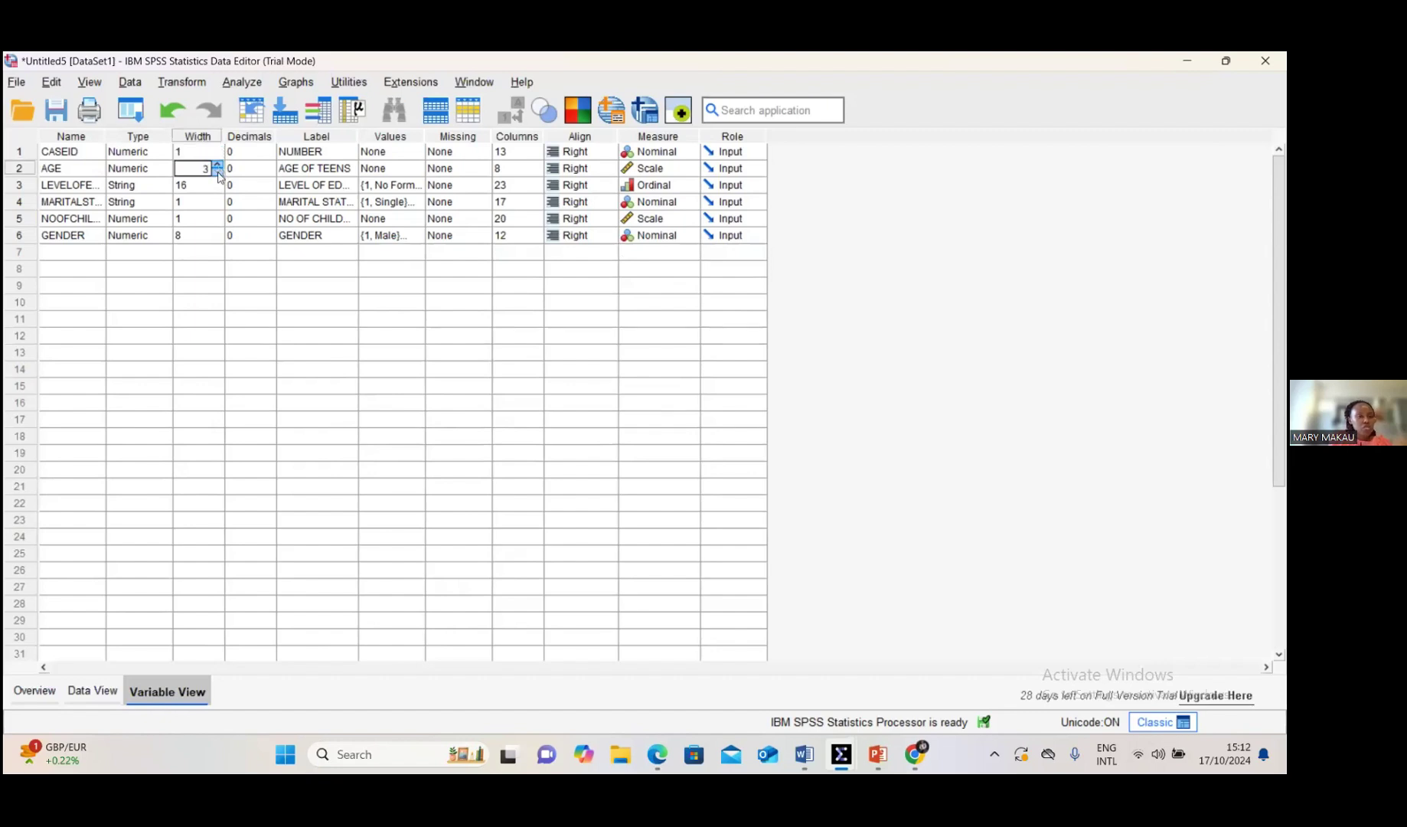
click(245, 172)
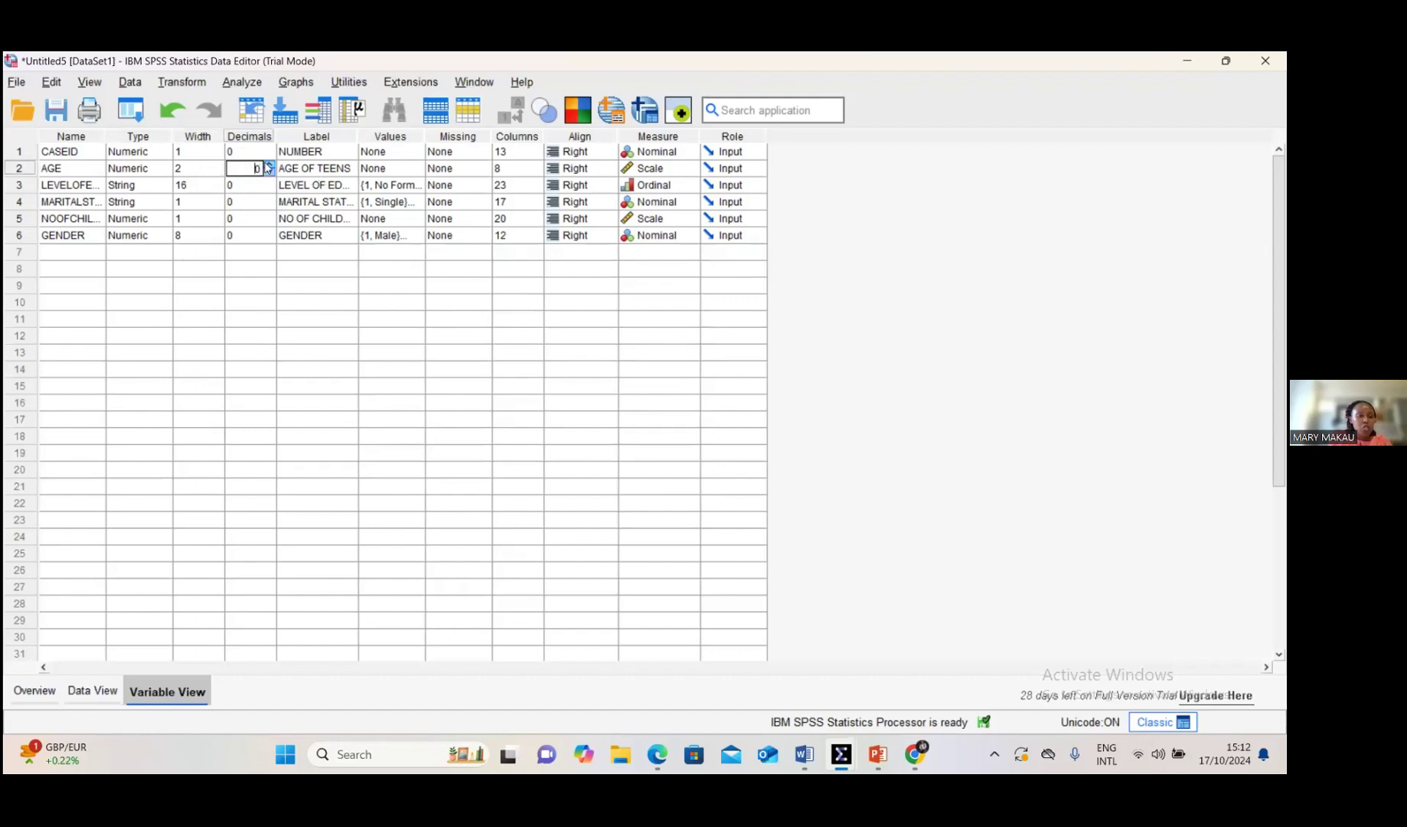
click(218, 173)
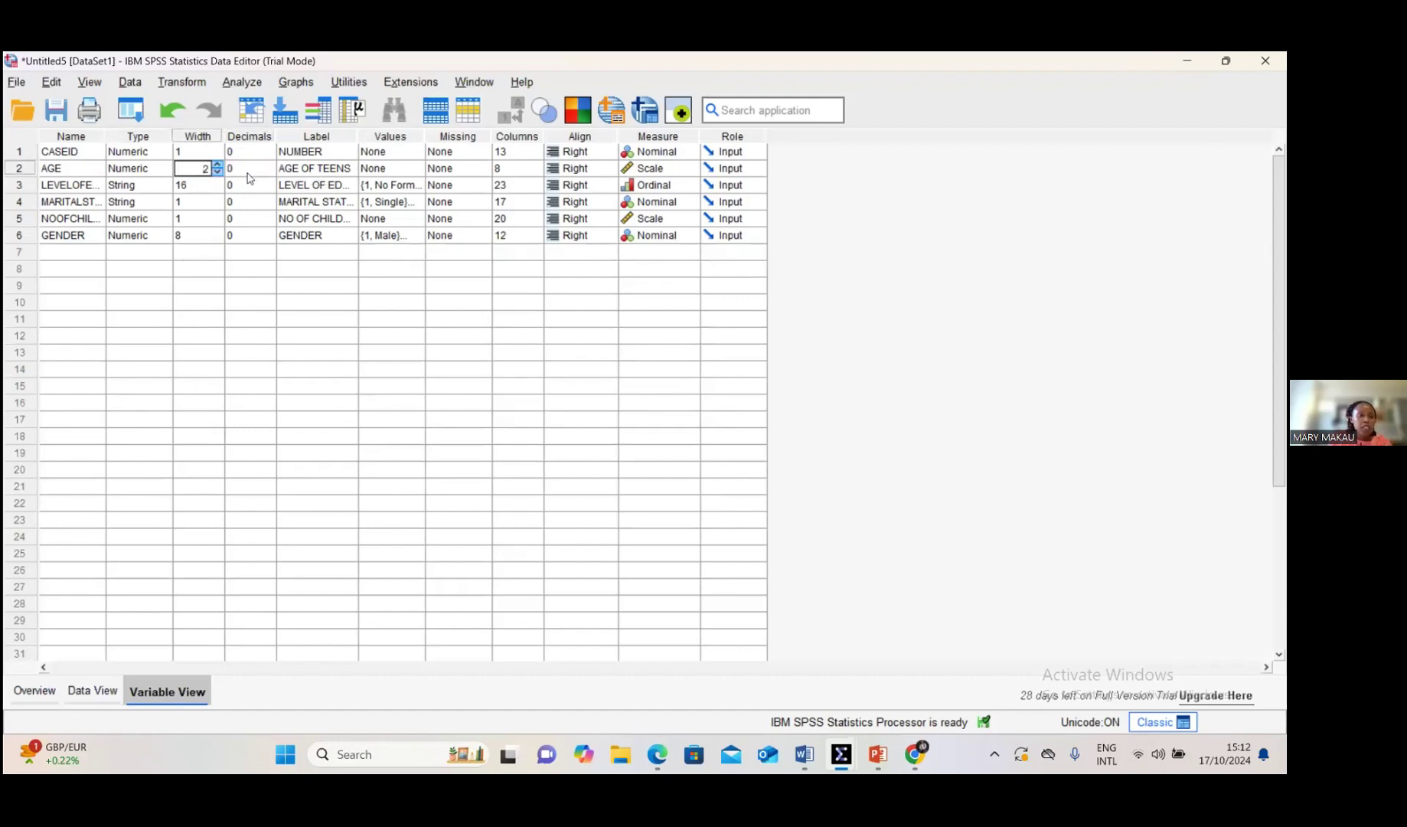
click(248, 174)
Check the Age question in the Word questionnaire and open the AGE variable's label for editing.
click(318, 168)
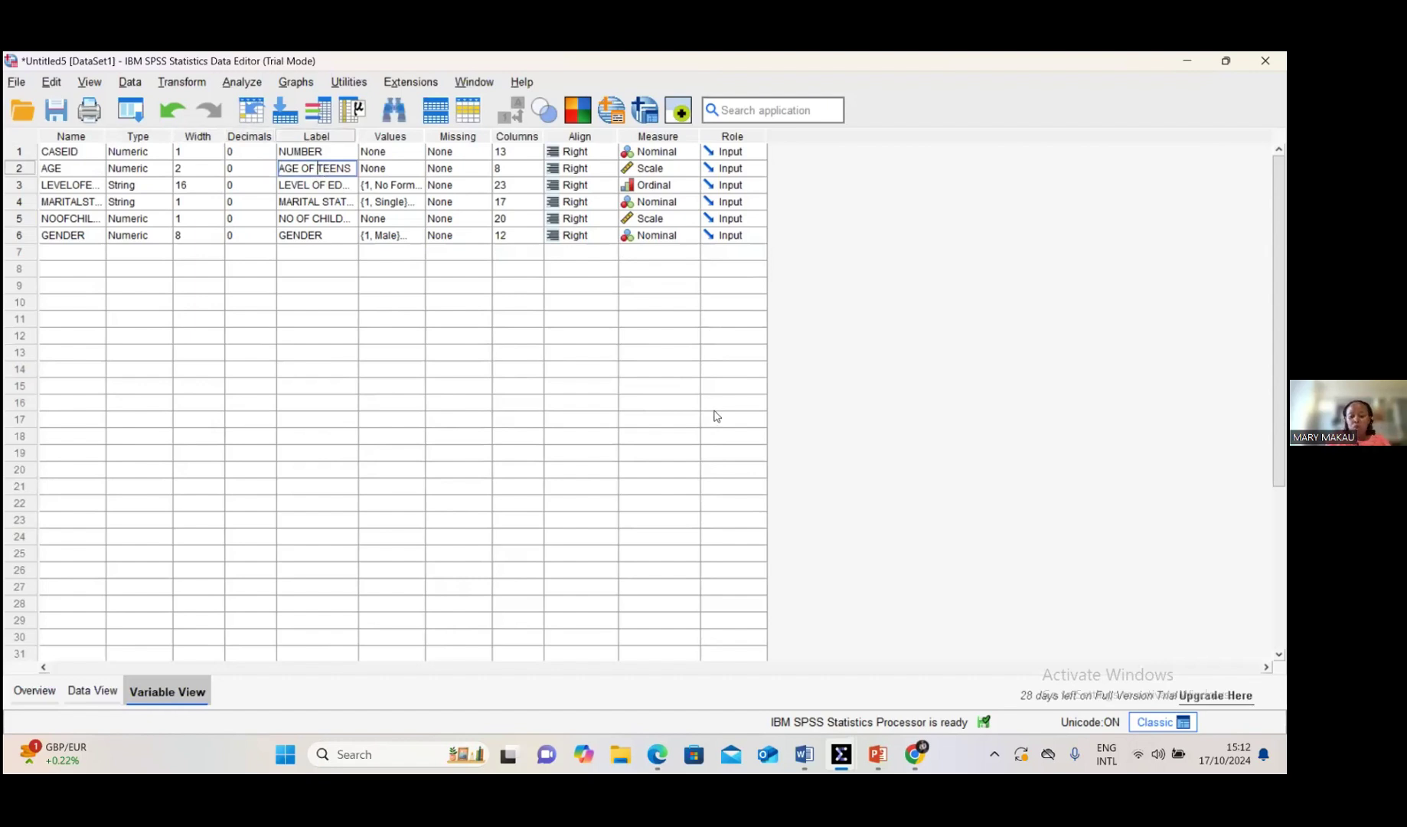
mouse_move(804, 754)
click(804, 659)
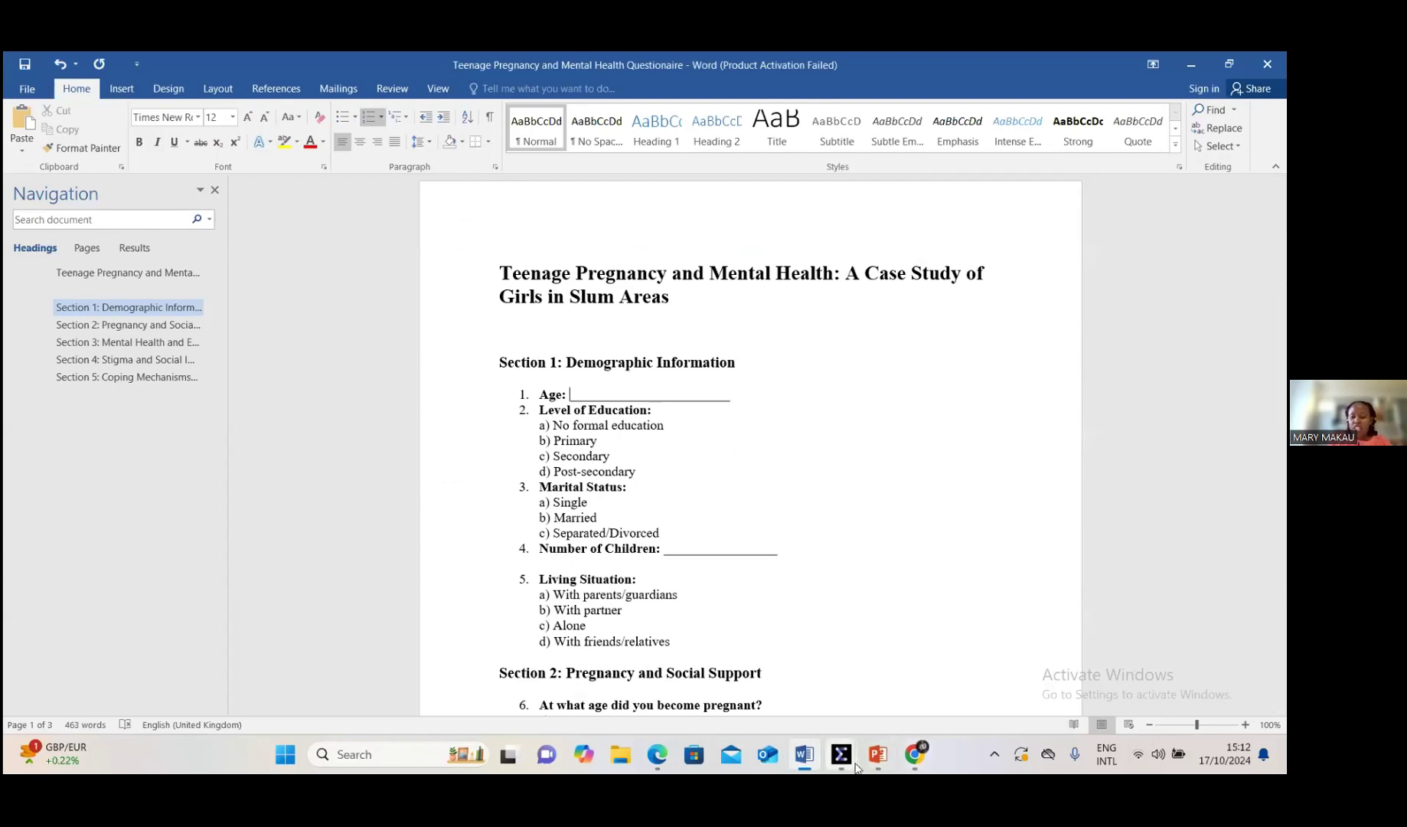
mouse_move(841, 754)
click(916, 693)
key(Escape)
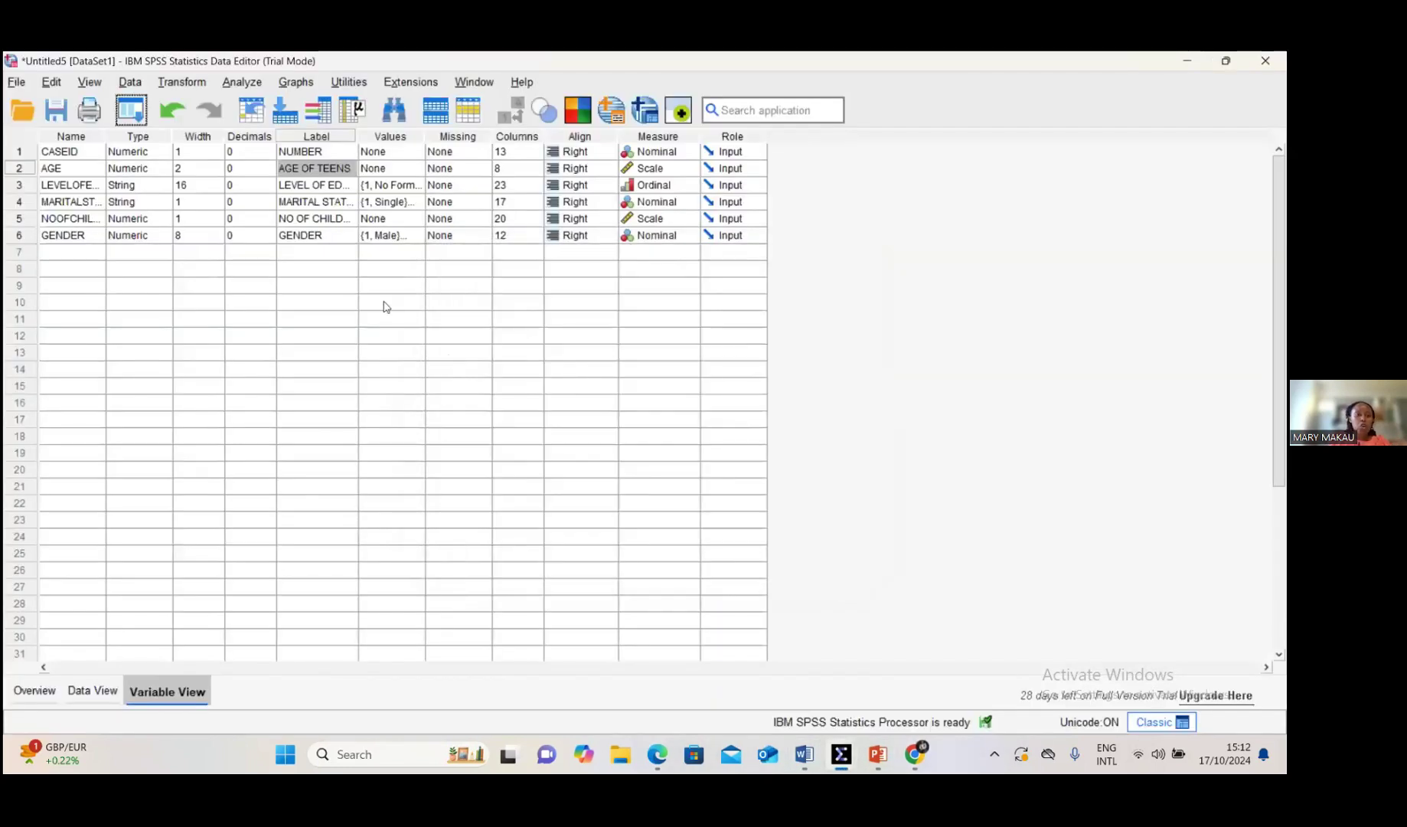
click(324, 168)
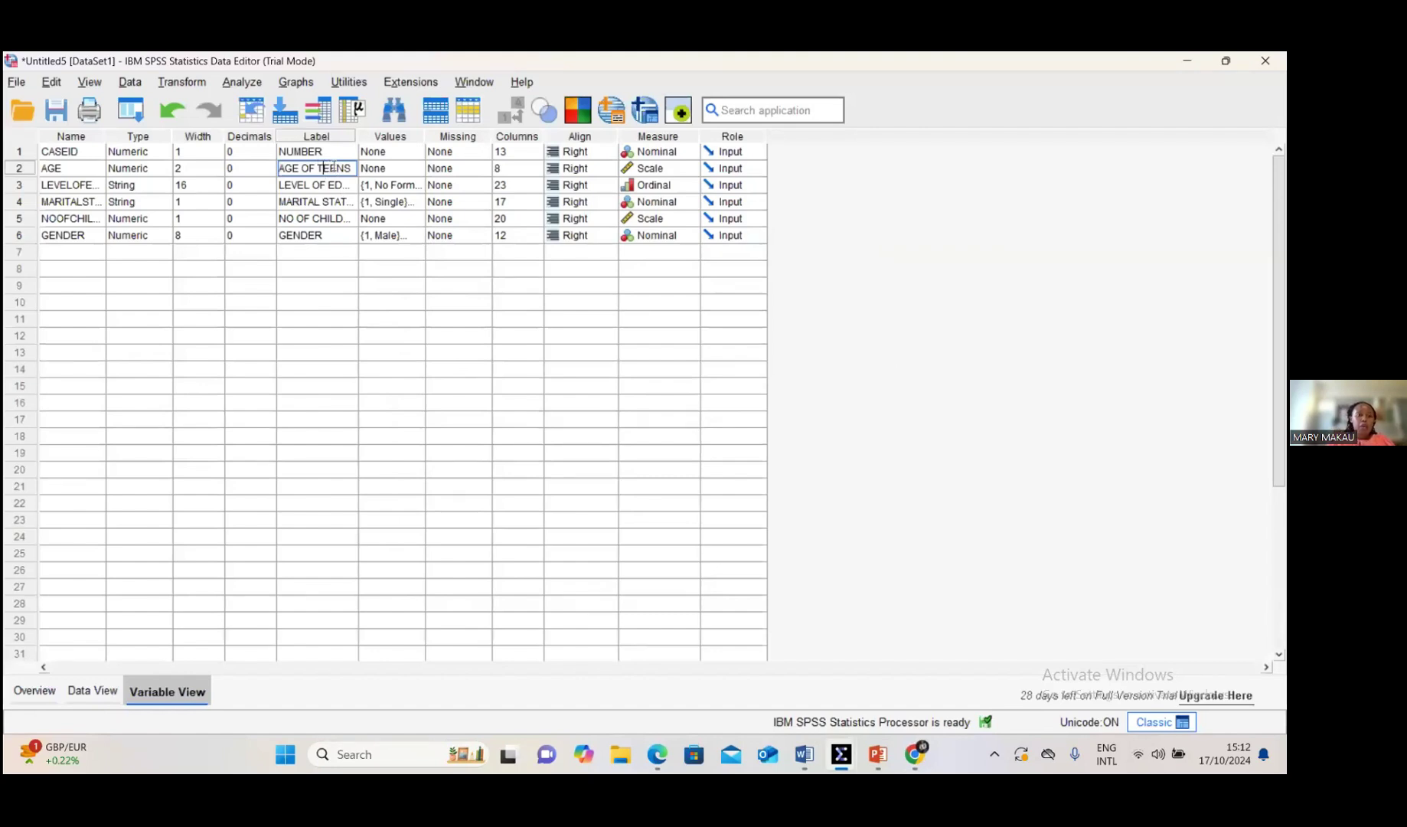
Set the AGE variable's label to TEENAGERS AGE.
key(BackSpace)
key(BackSpace)
key(BackSpace)
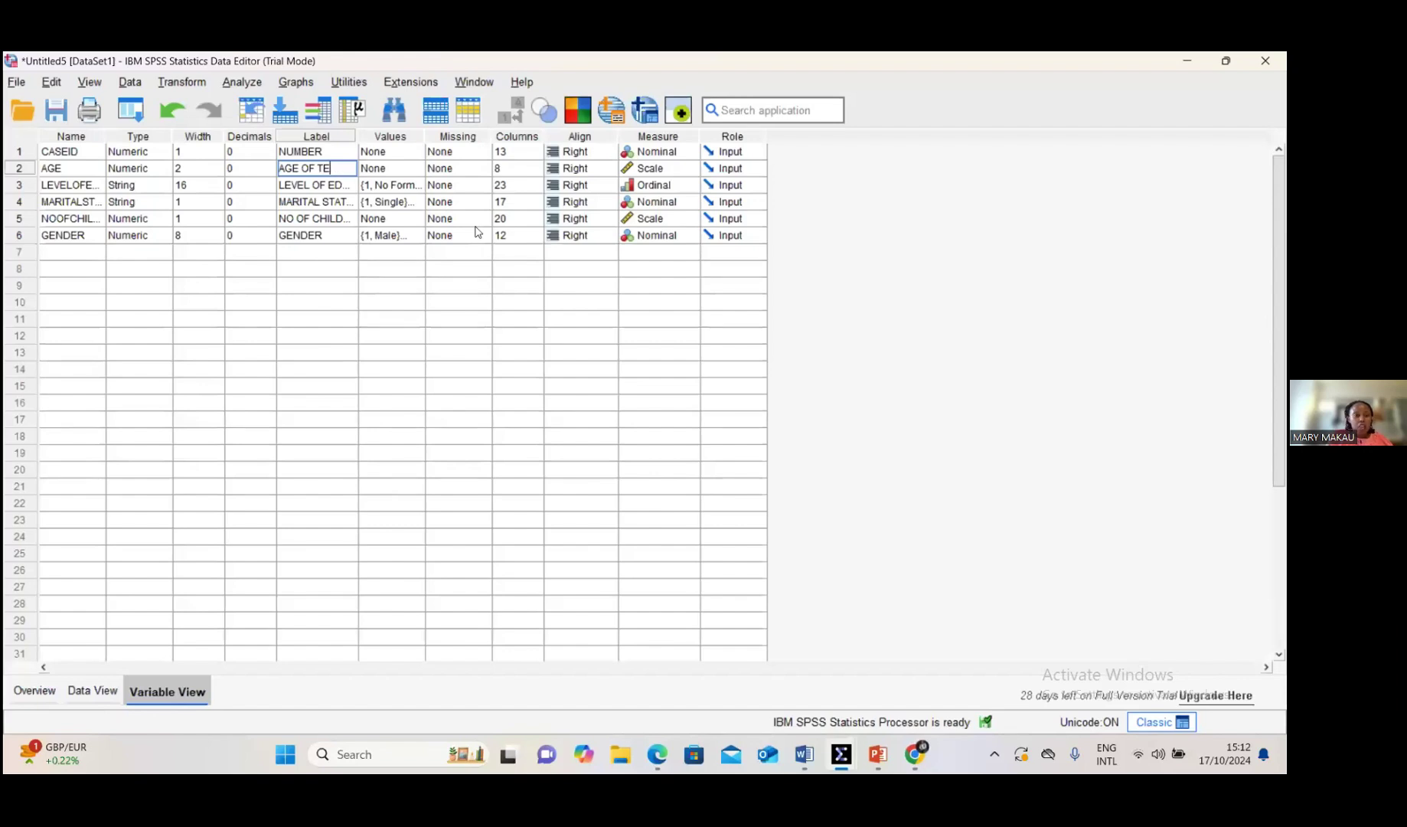
key(BackSpace)
key(BackSpace)
key(BackSpace)
text(TEENA)
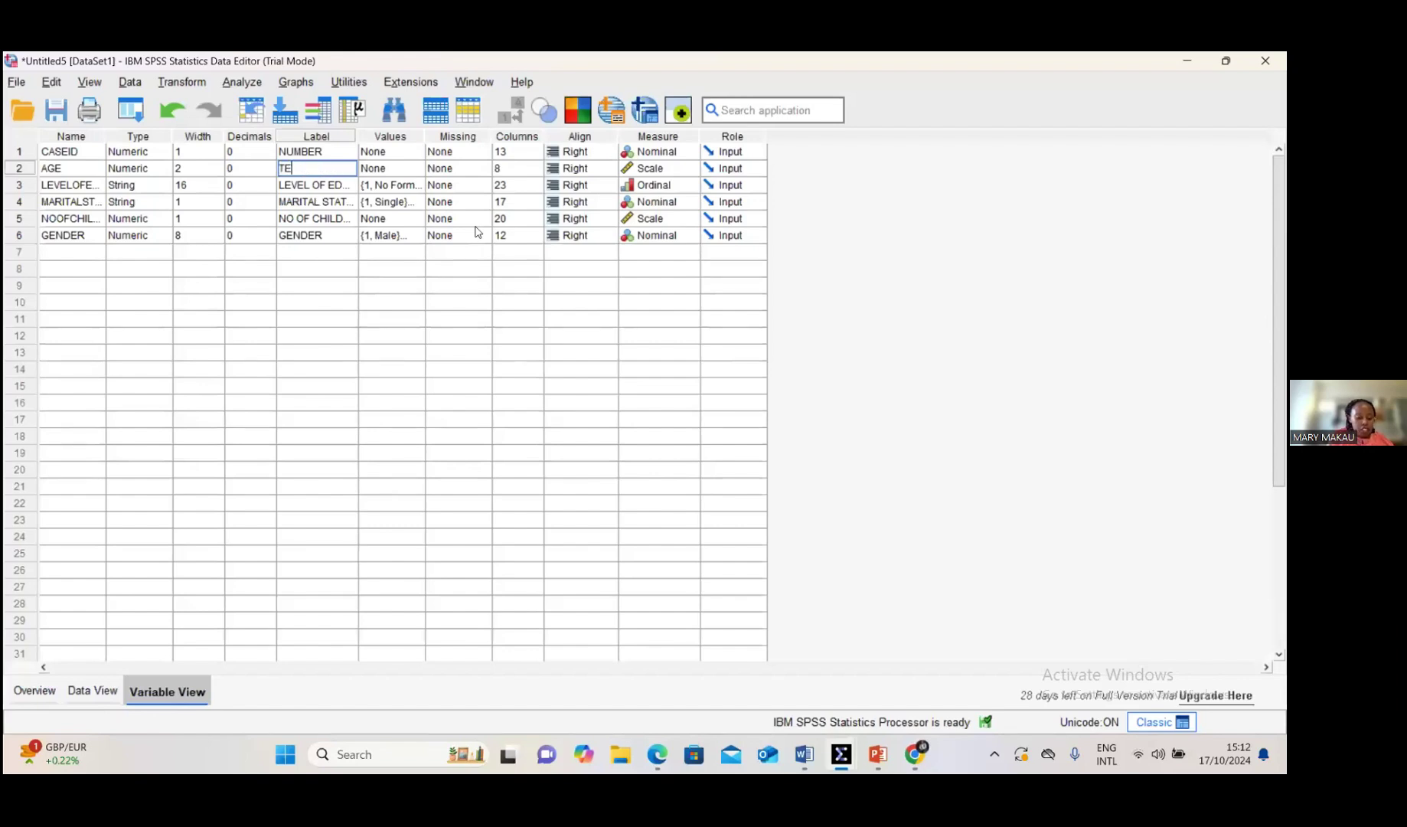
text(GERS AGE)
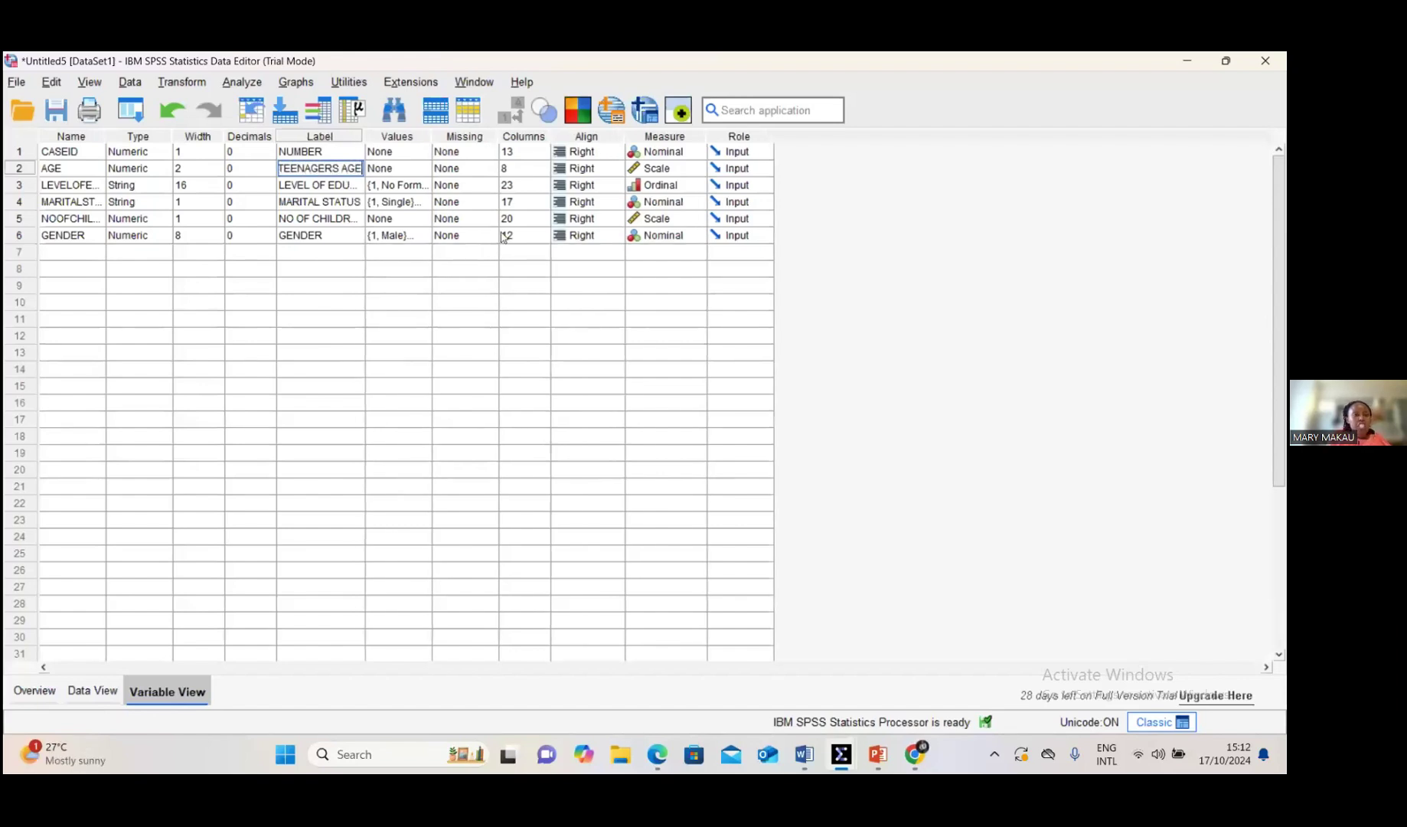
drag(605, 452, 615, 473)
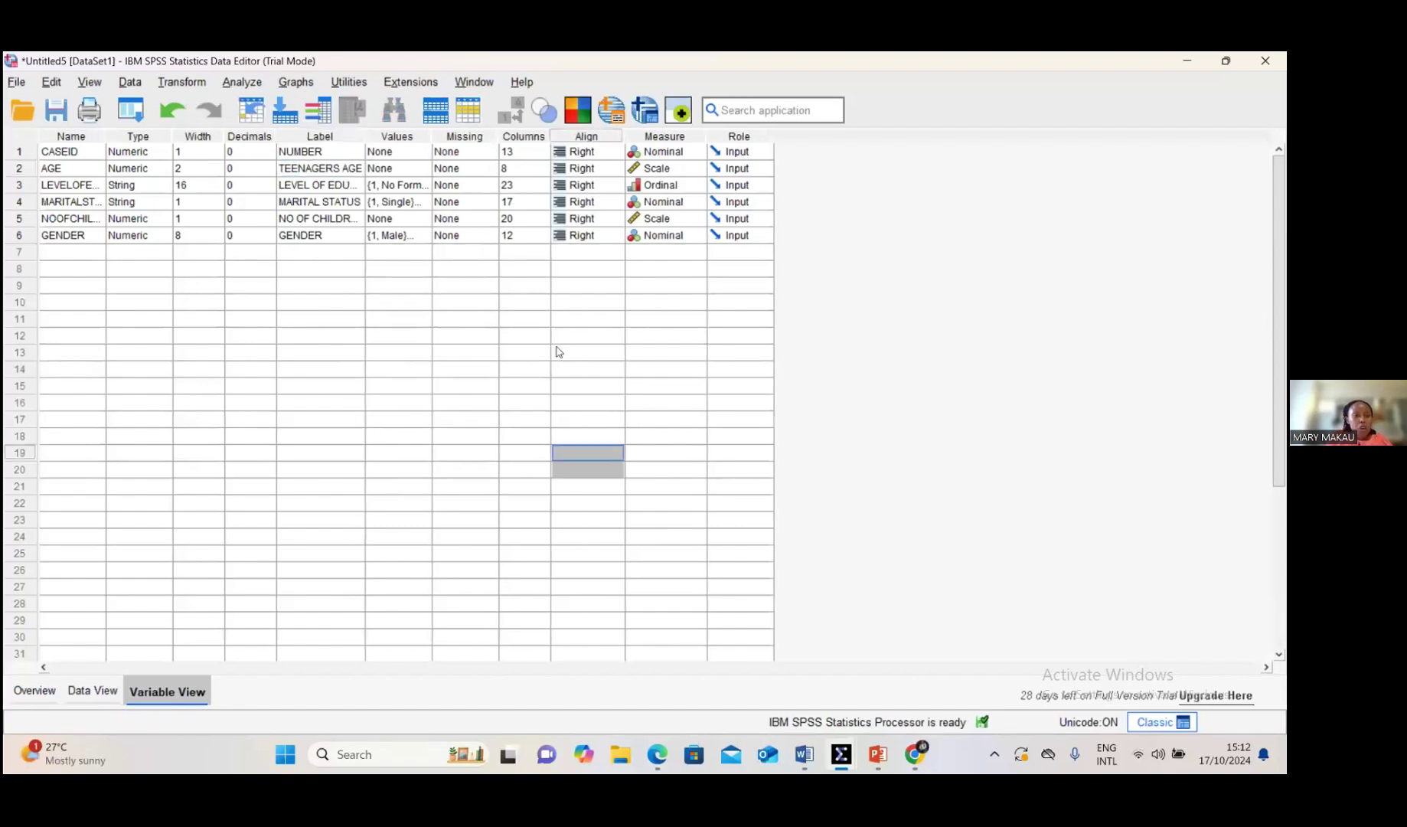
Review the value labels settings of the AGE variable and leave them without any entries.
click(419, 170)
click(422, 170)
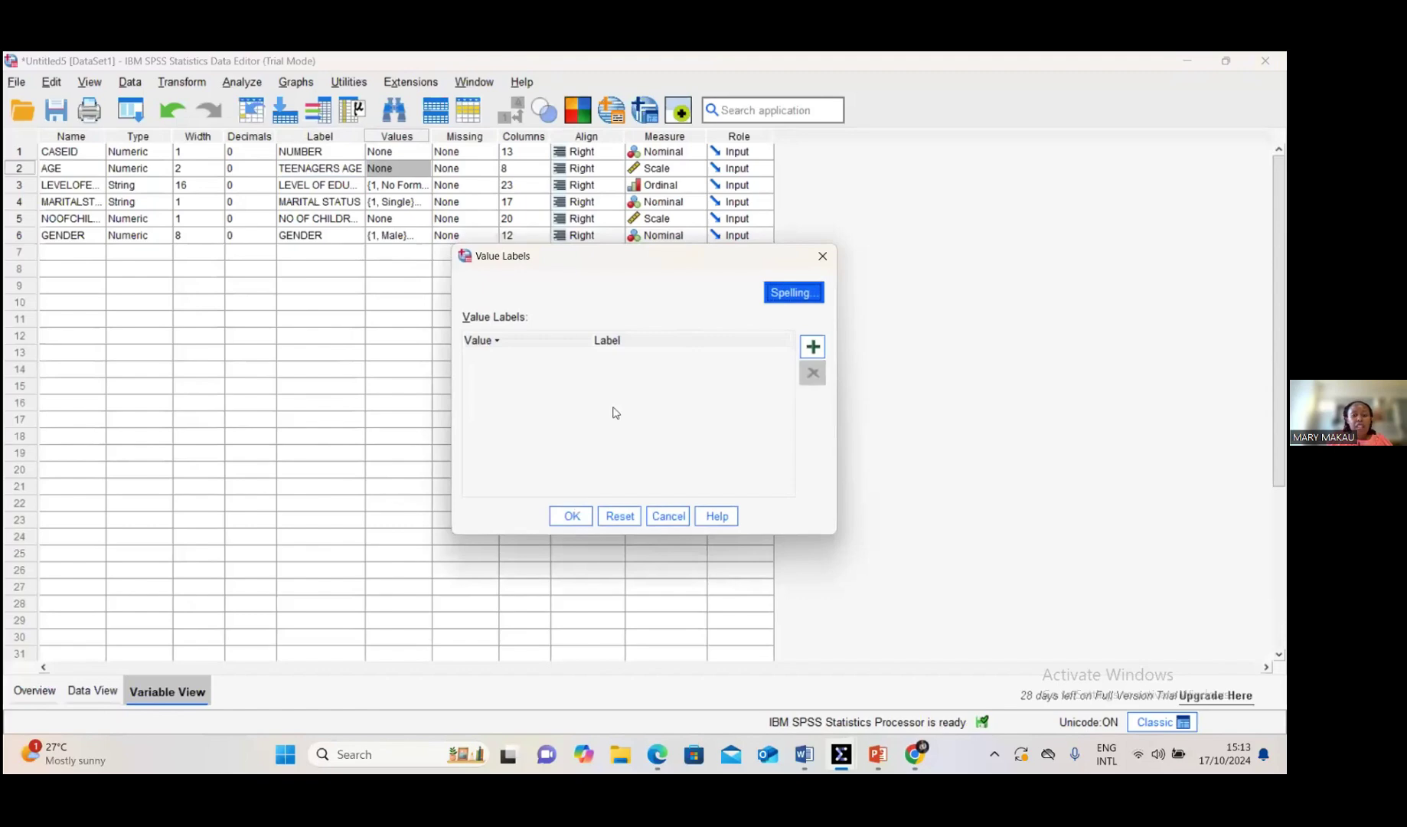
click(821, 258)
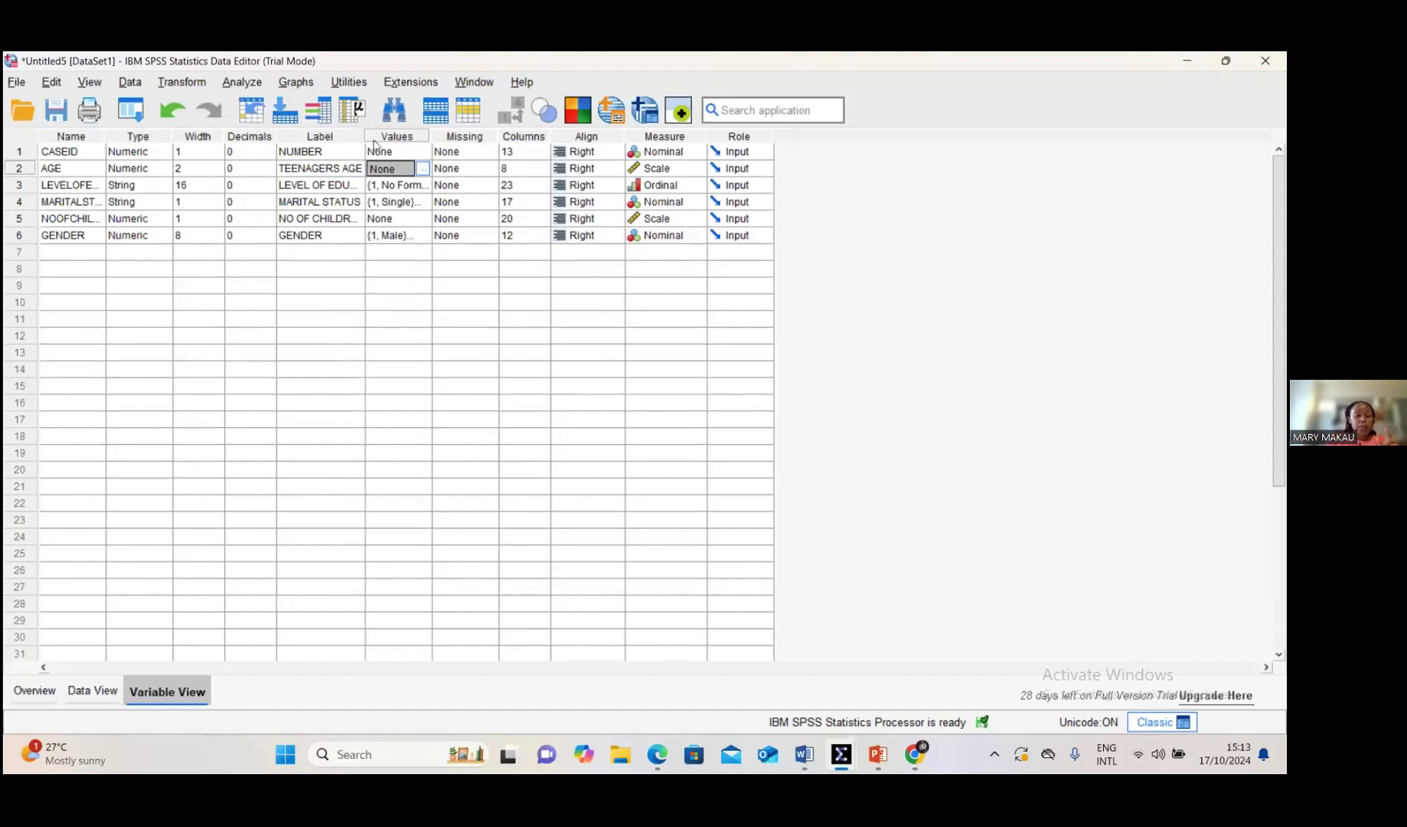
click(424, 168)
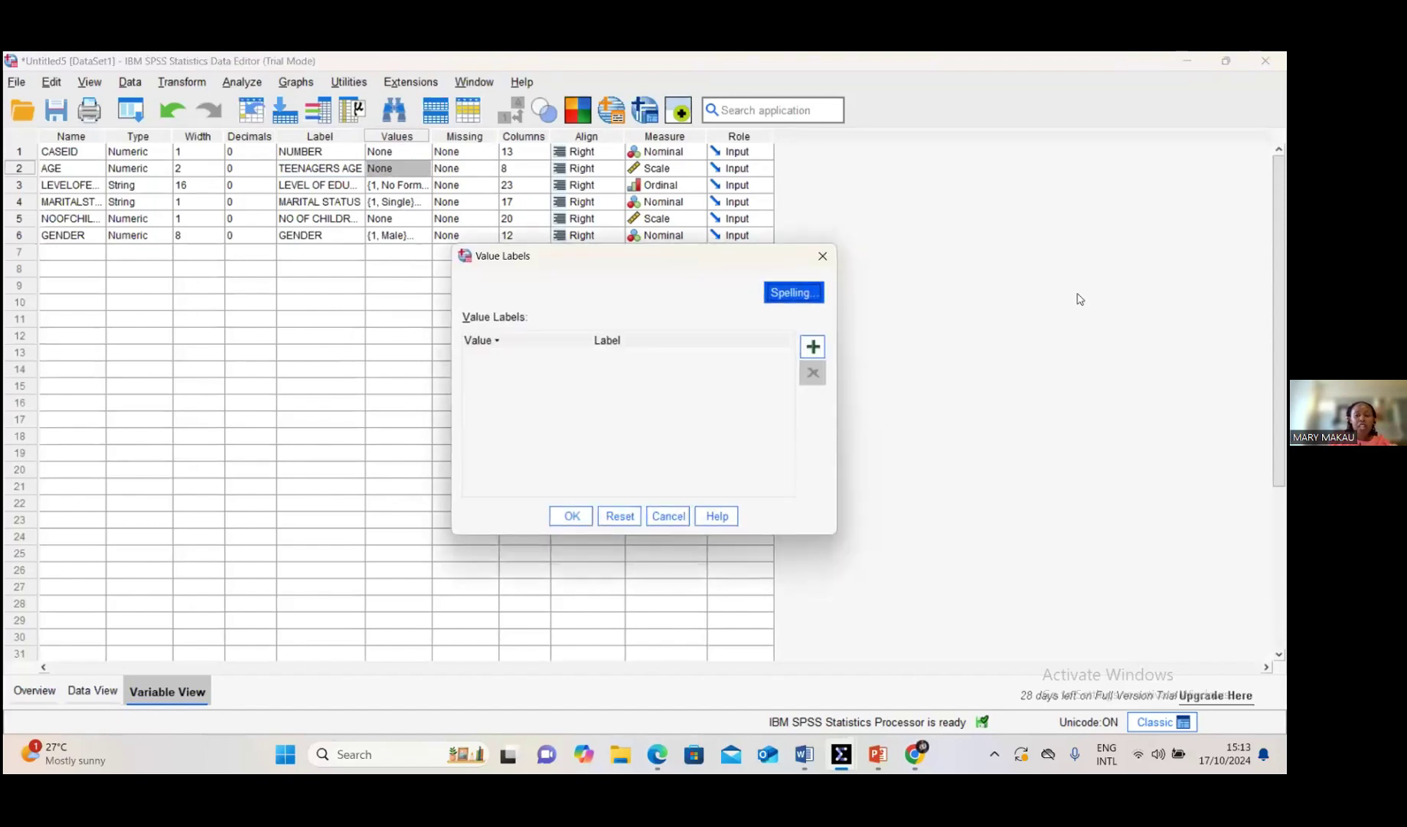
click(820, 260)
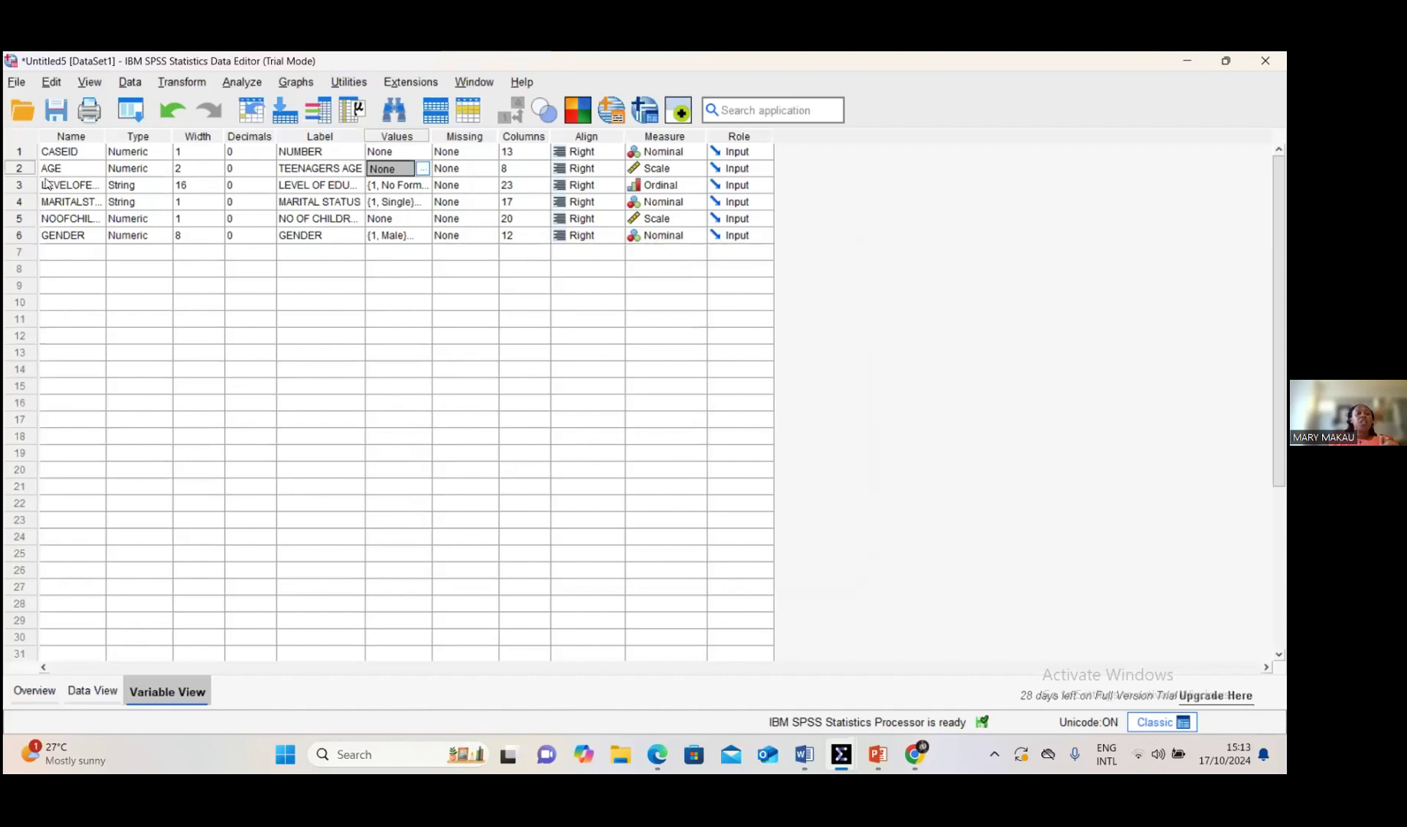
Review the AGE variable's display column width and its available alignment options.
click(24, 170)
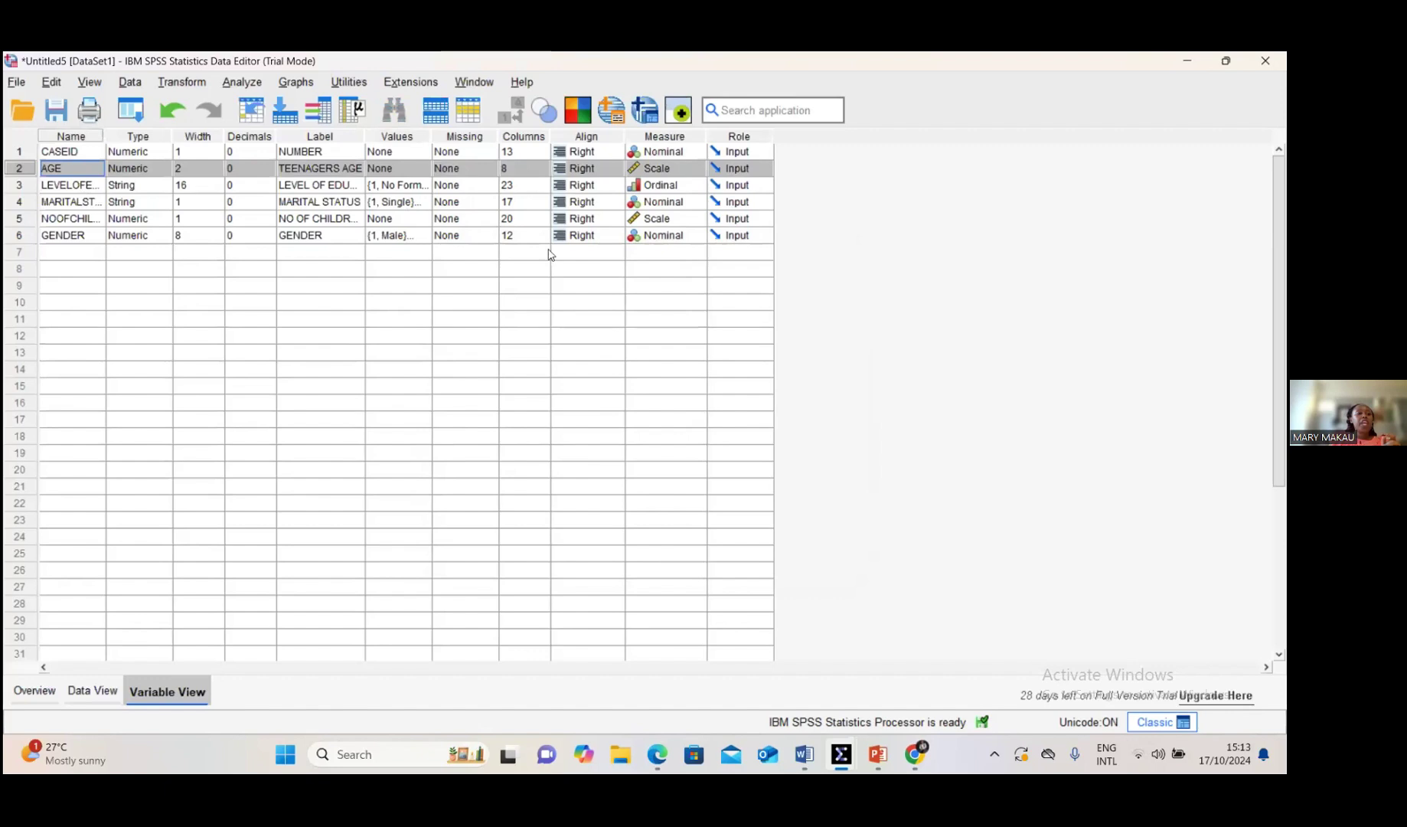
click(66, 172)
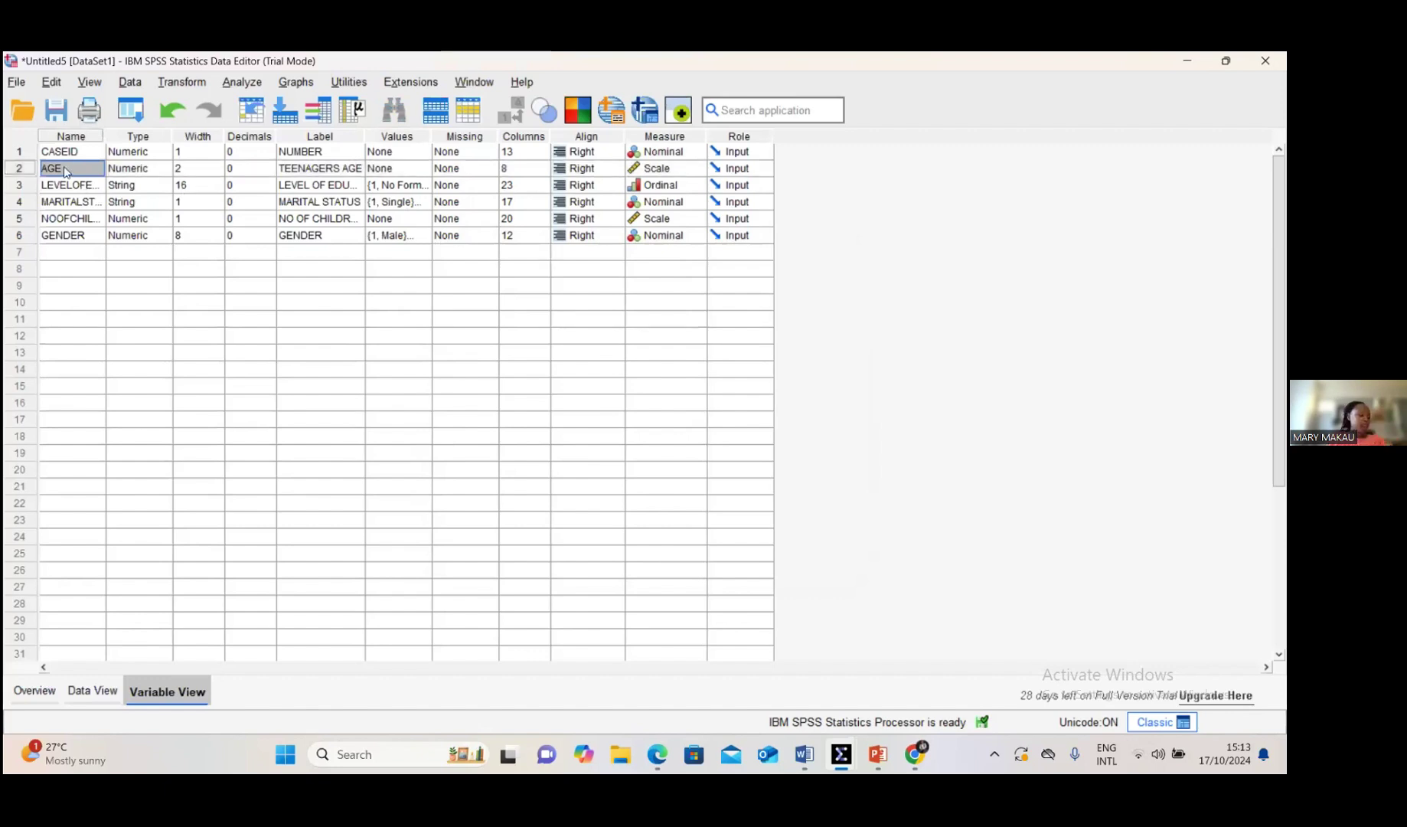
click(536, 169)
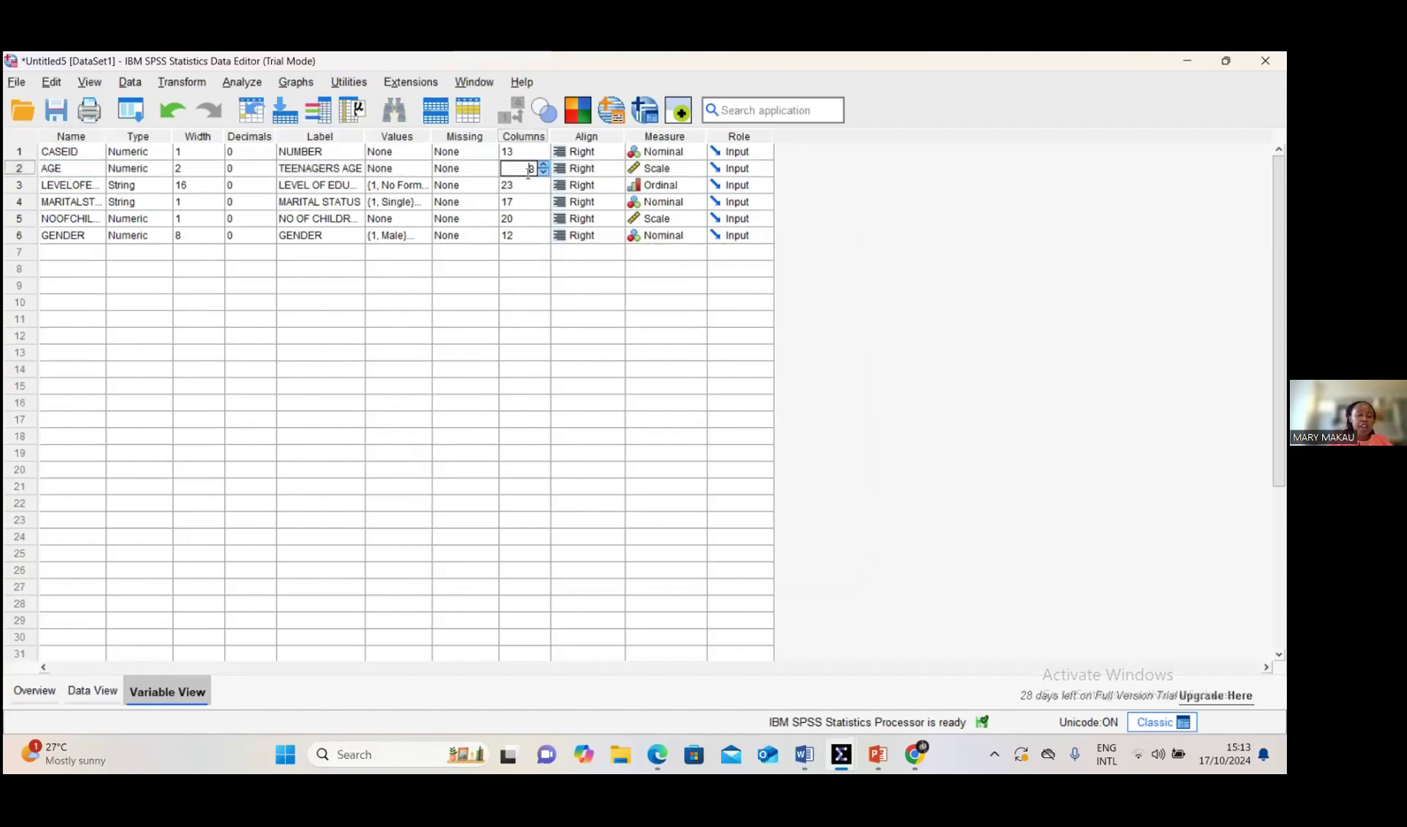
click(589, 169)
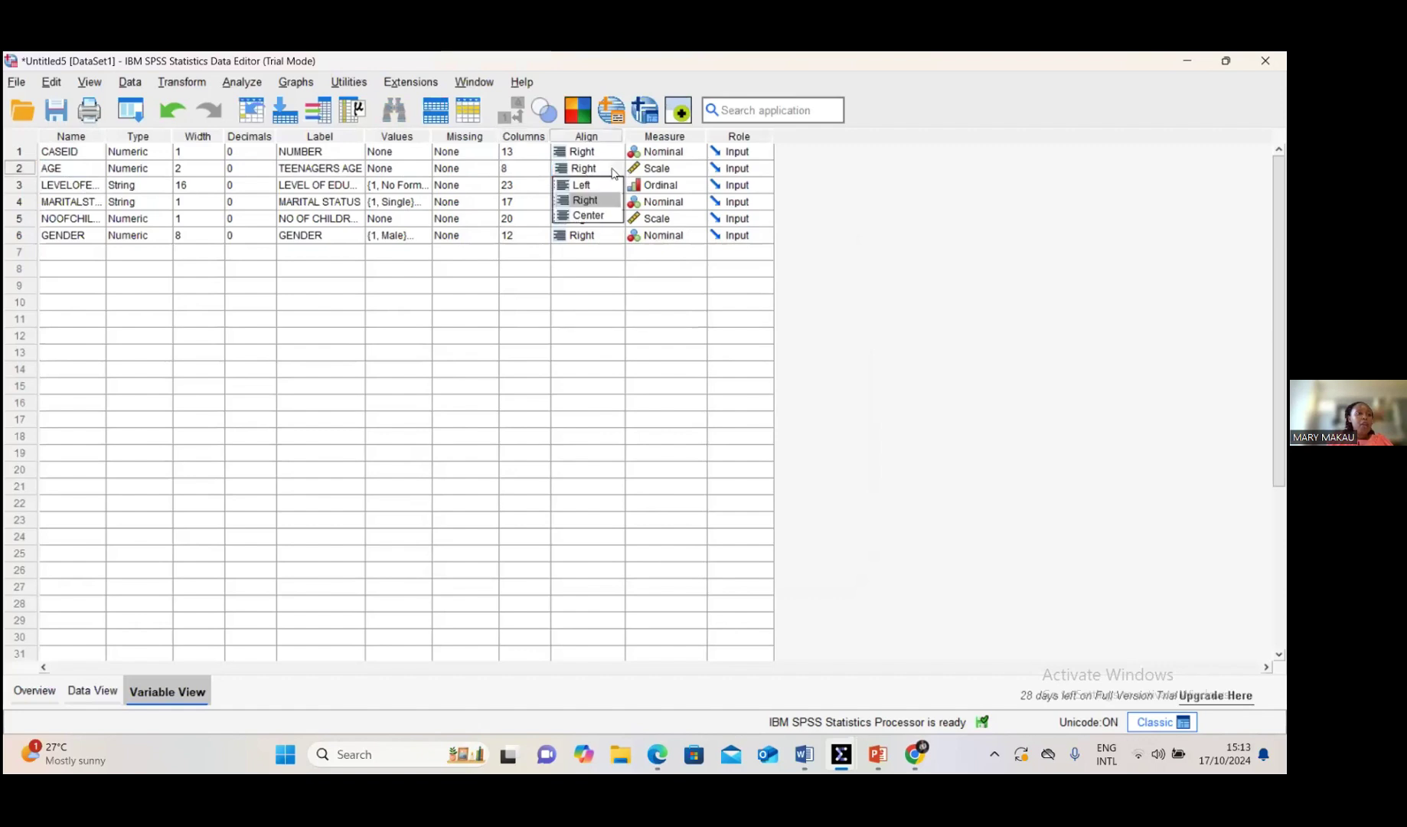
click(613, 172)
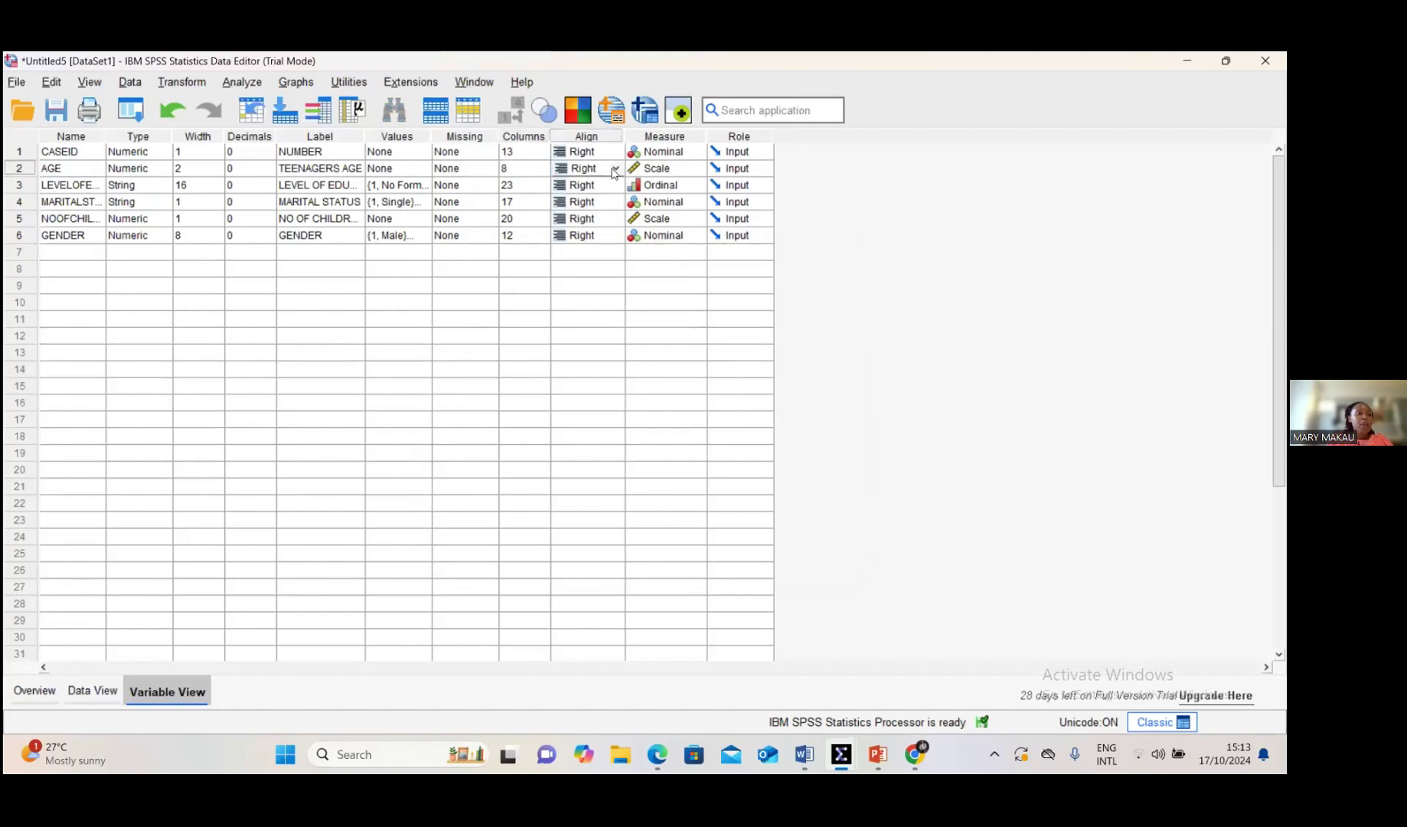
Review the measurement level options Scale, Ordinal and Nominal for the AGE variable, keeping Scale.
click(674, 169)
click(694, 169)
click(682, 187)
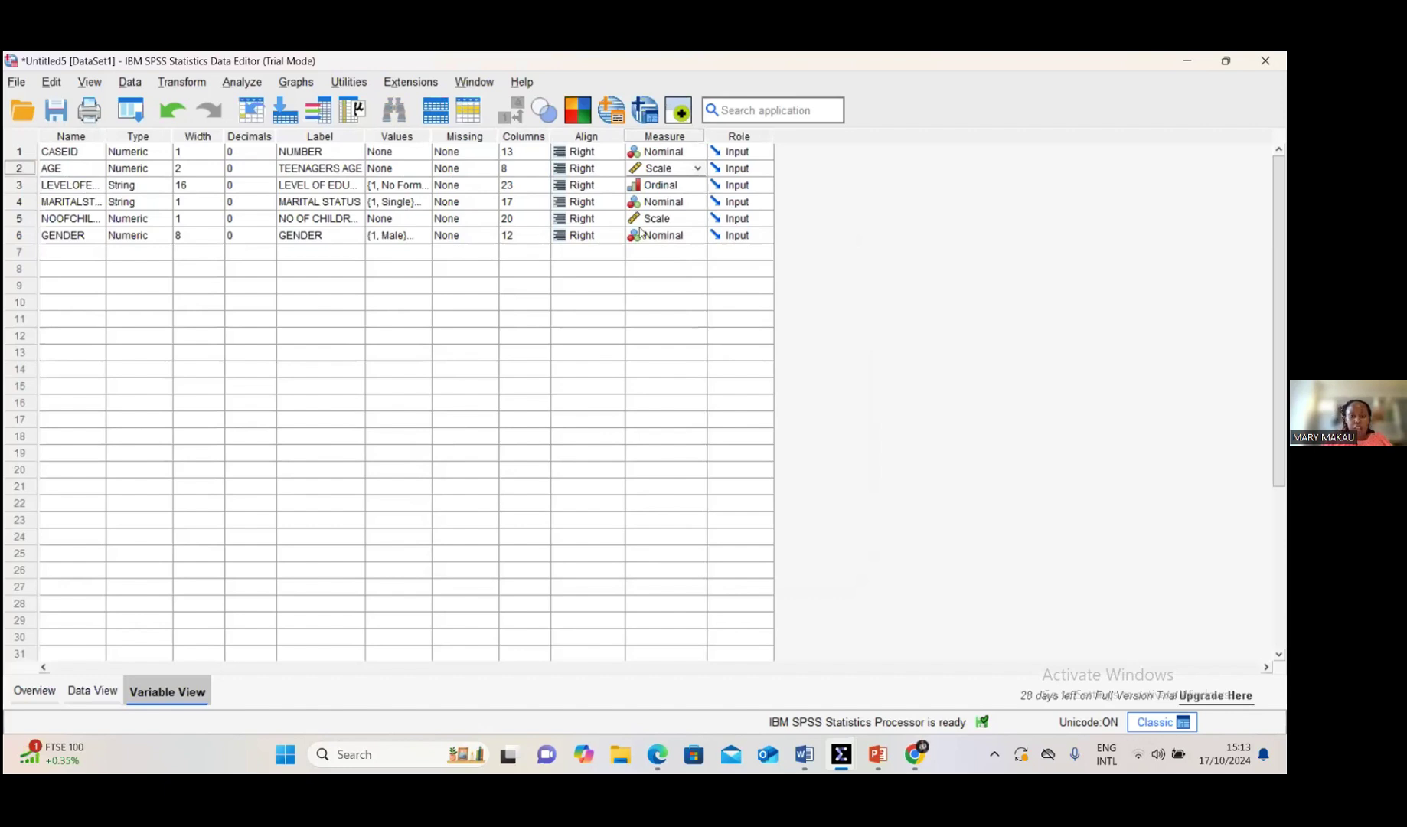
click(698, 168)
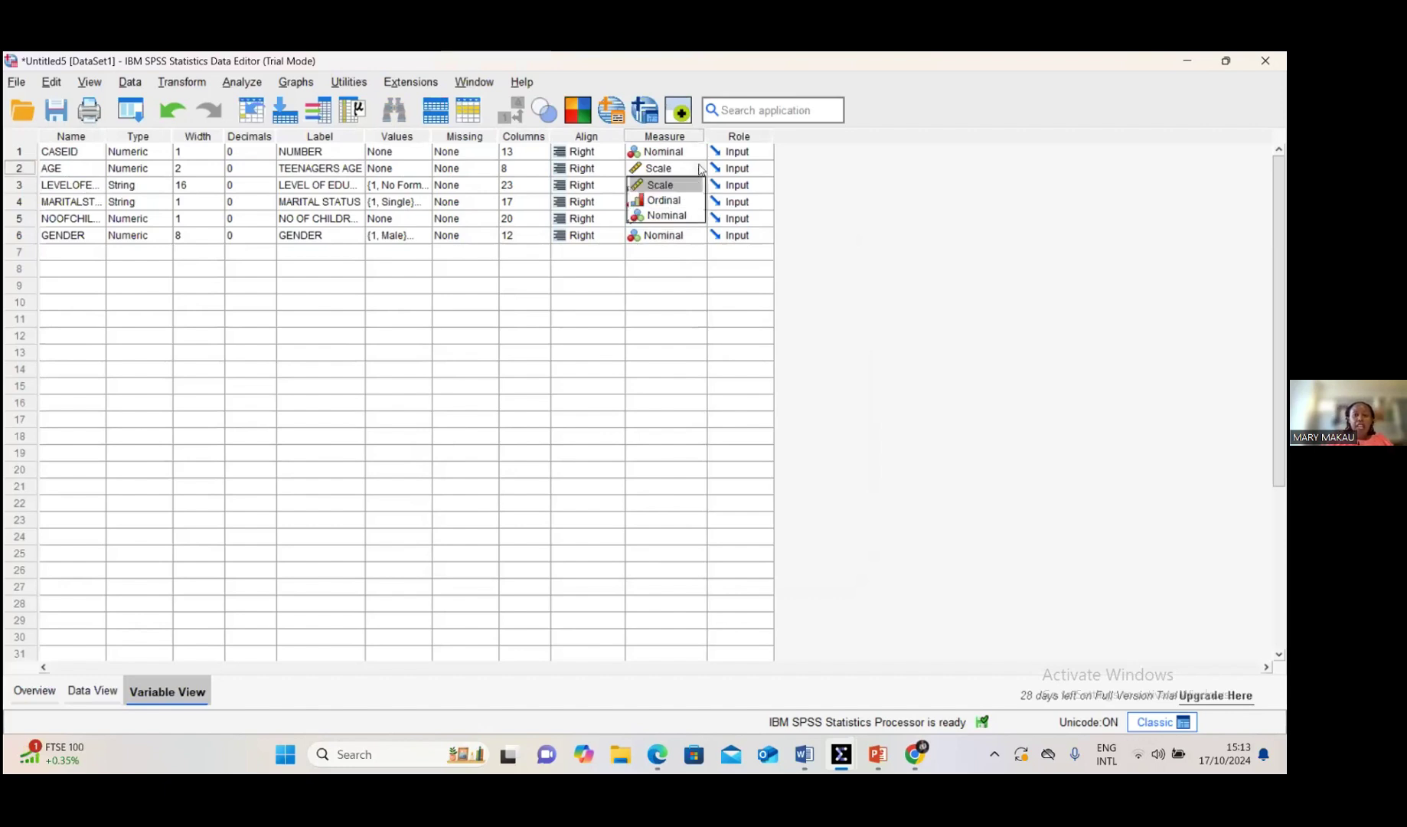
click(879, 190)
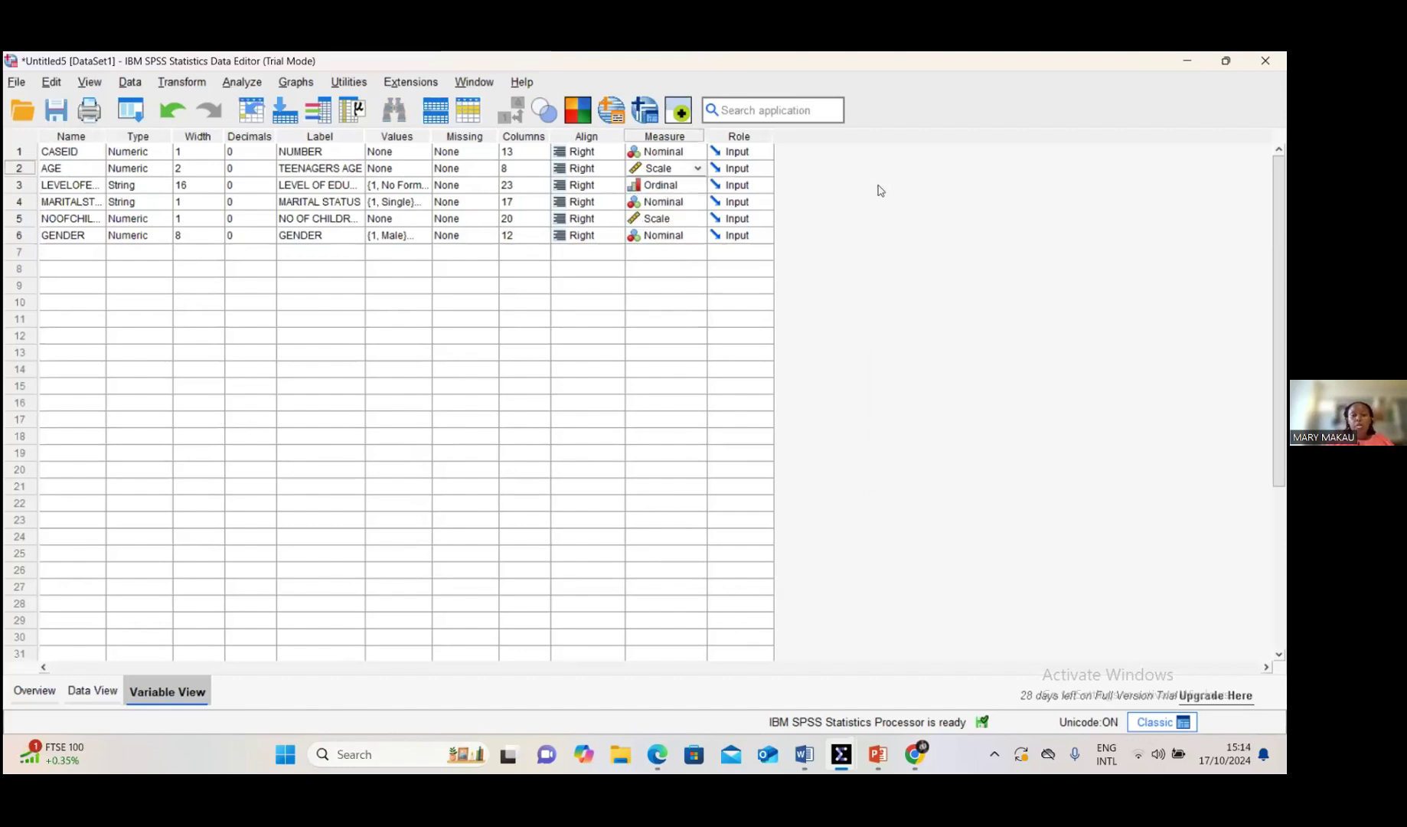
click(698, 170)
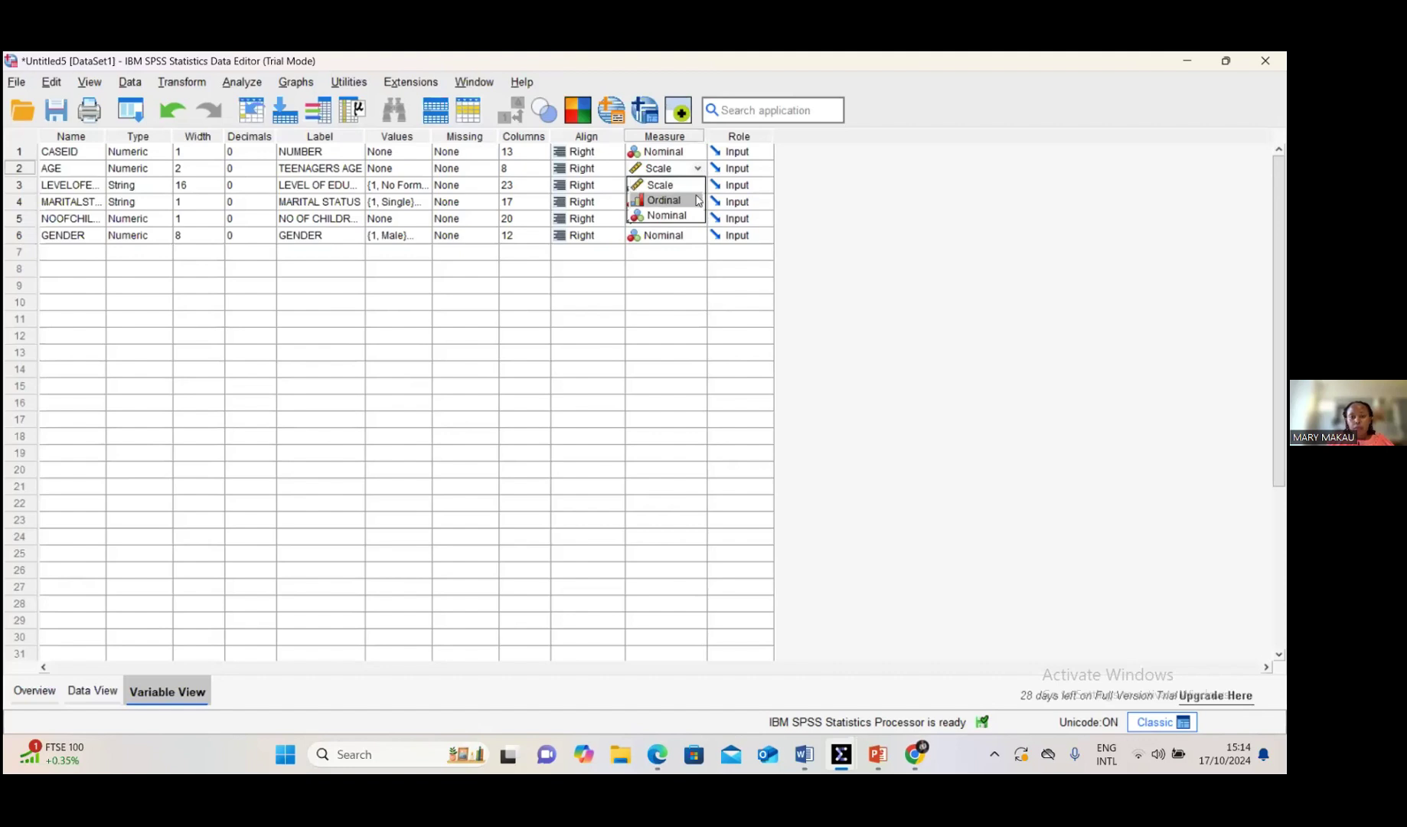
Review the variable type options for GENDER, comparing String with Numeric, and leave the type as Numeric.
click(146, 238)
click(146, 237)
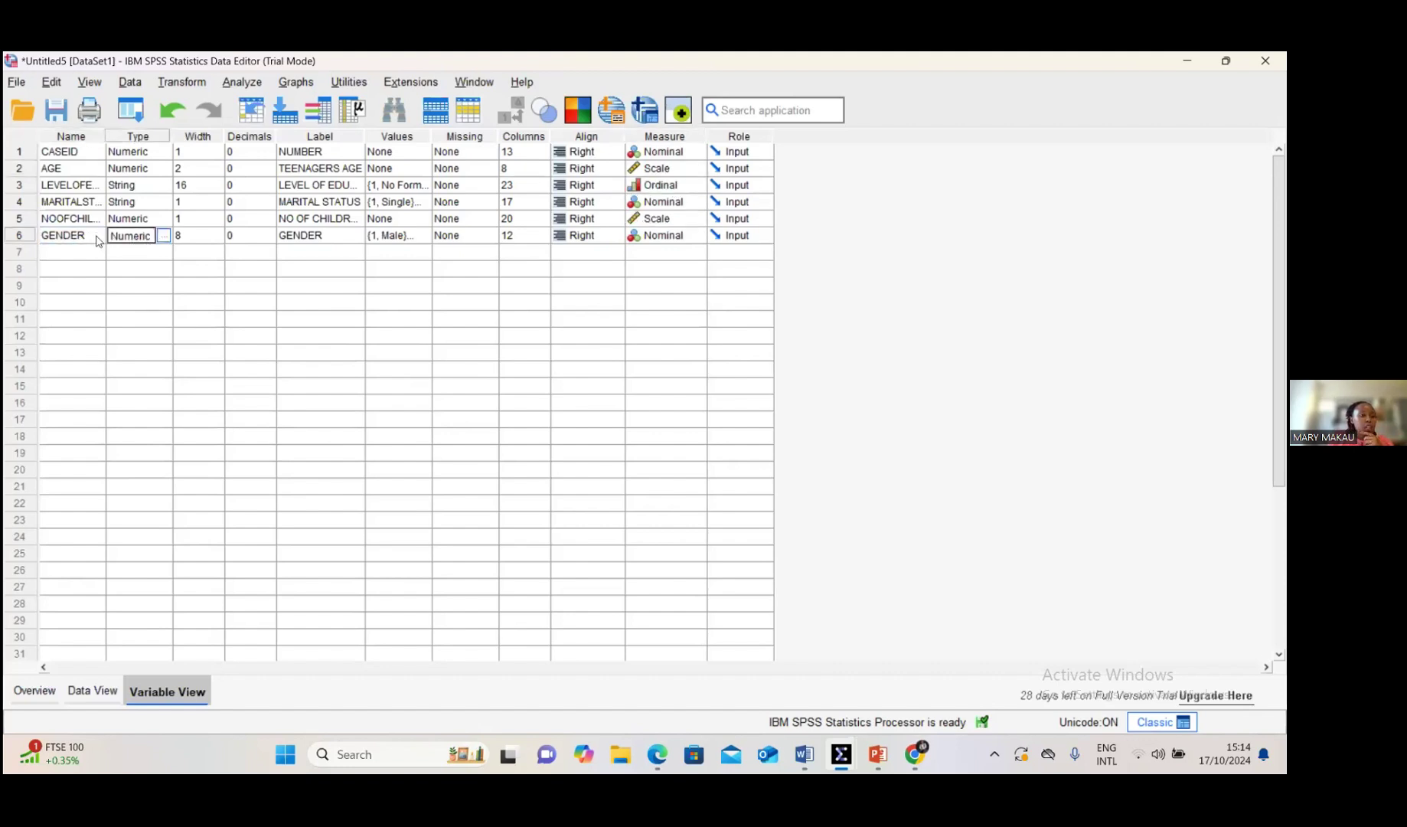
click(163, 239)
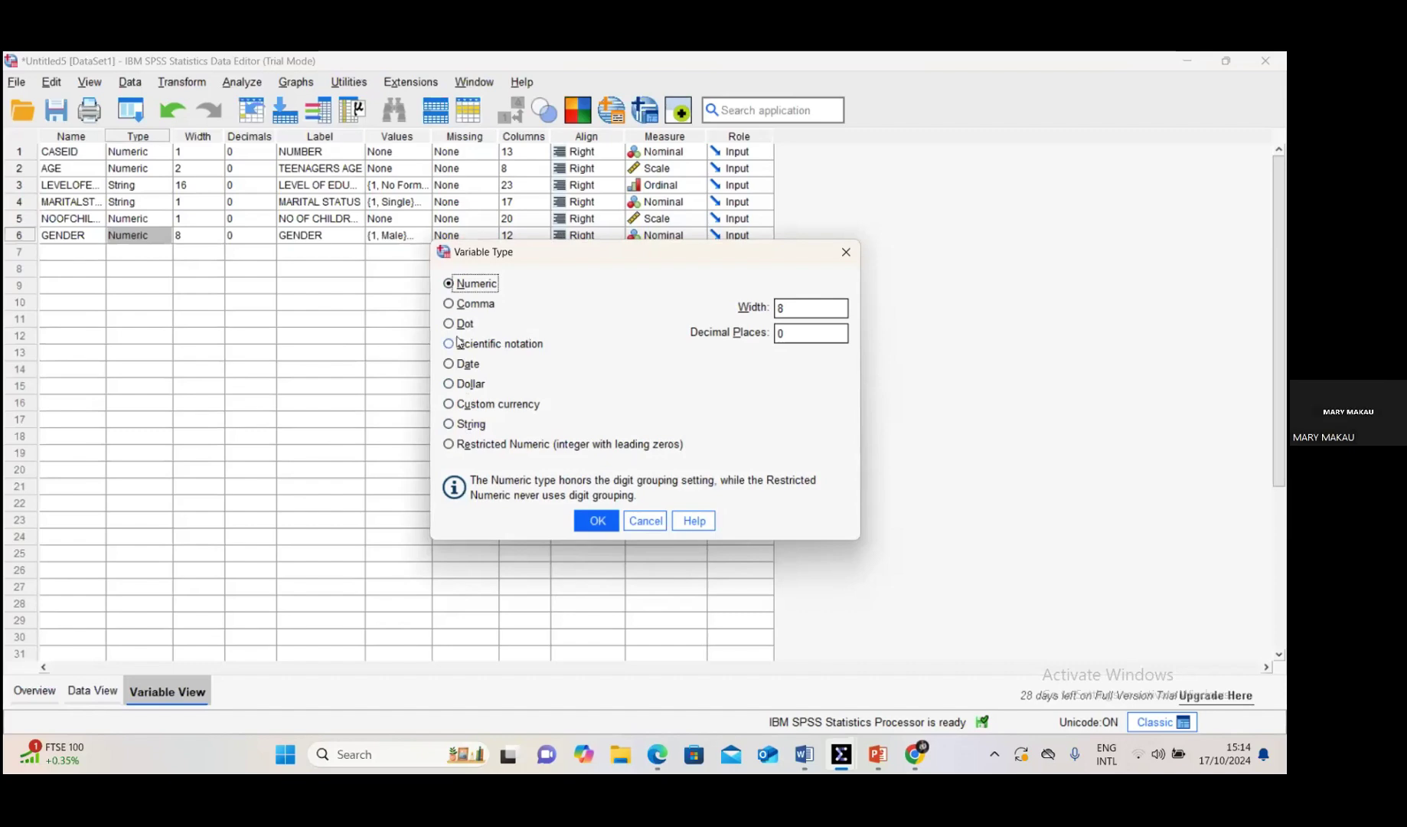
click(449, 425)
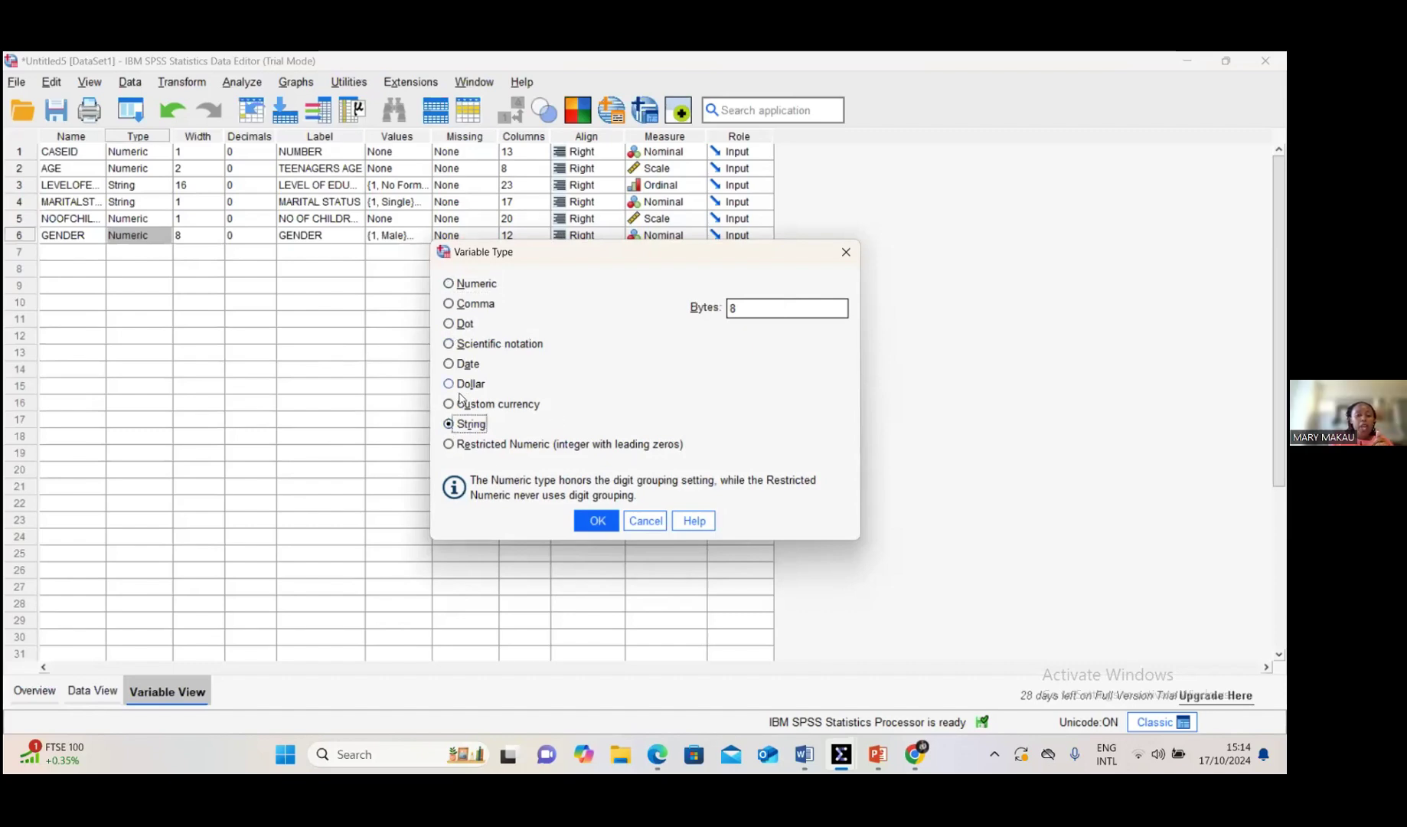
click(449, 284)
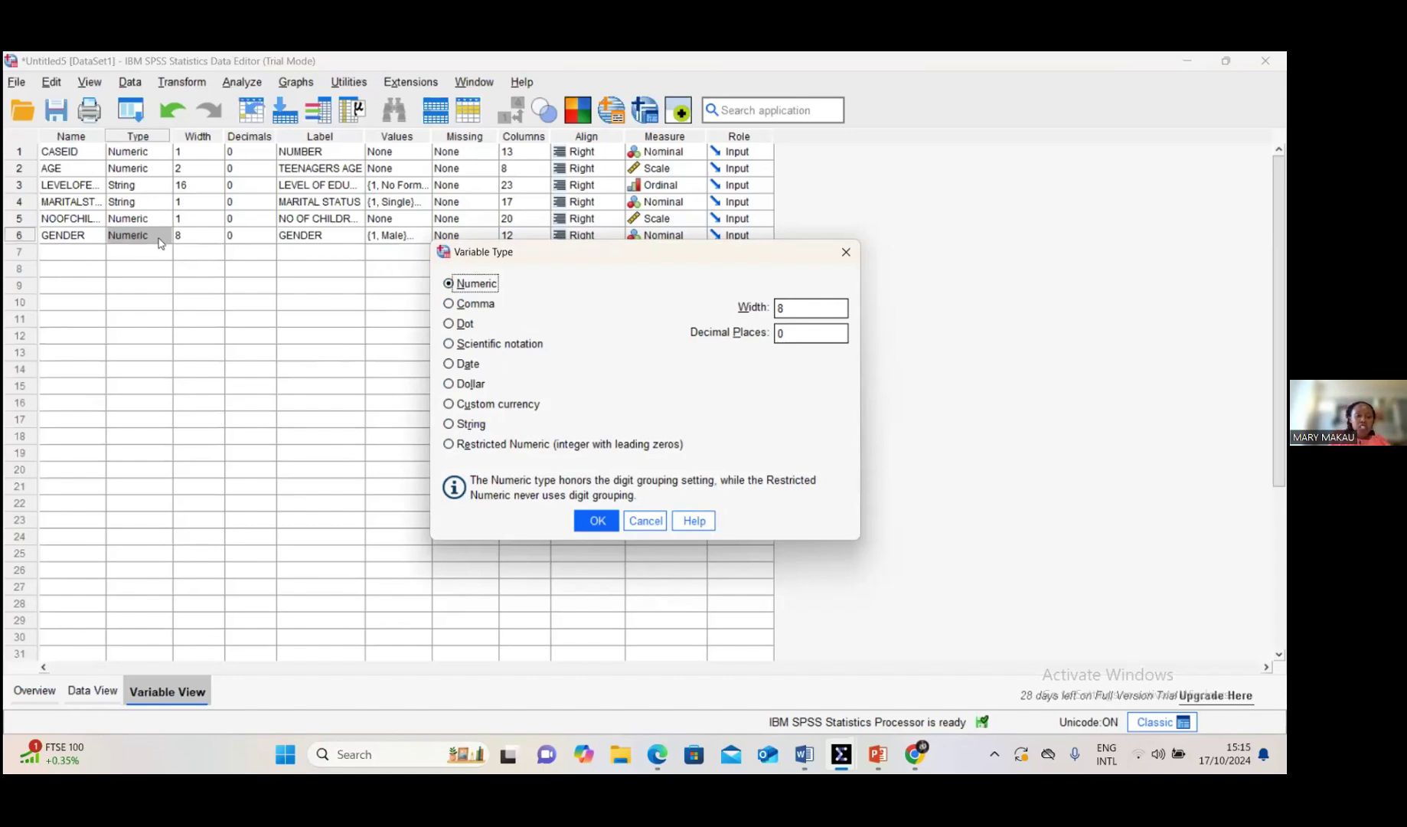
click(847, 265)
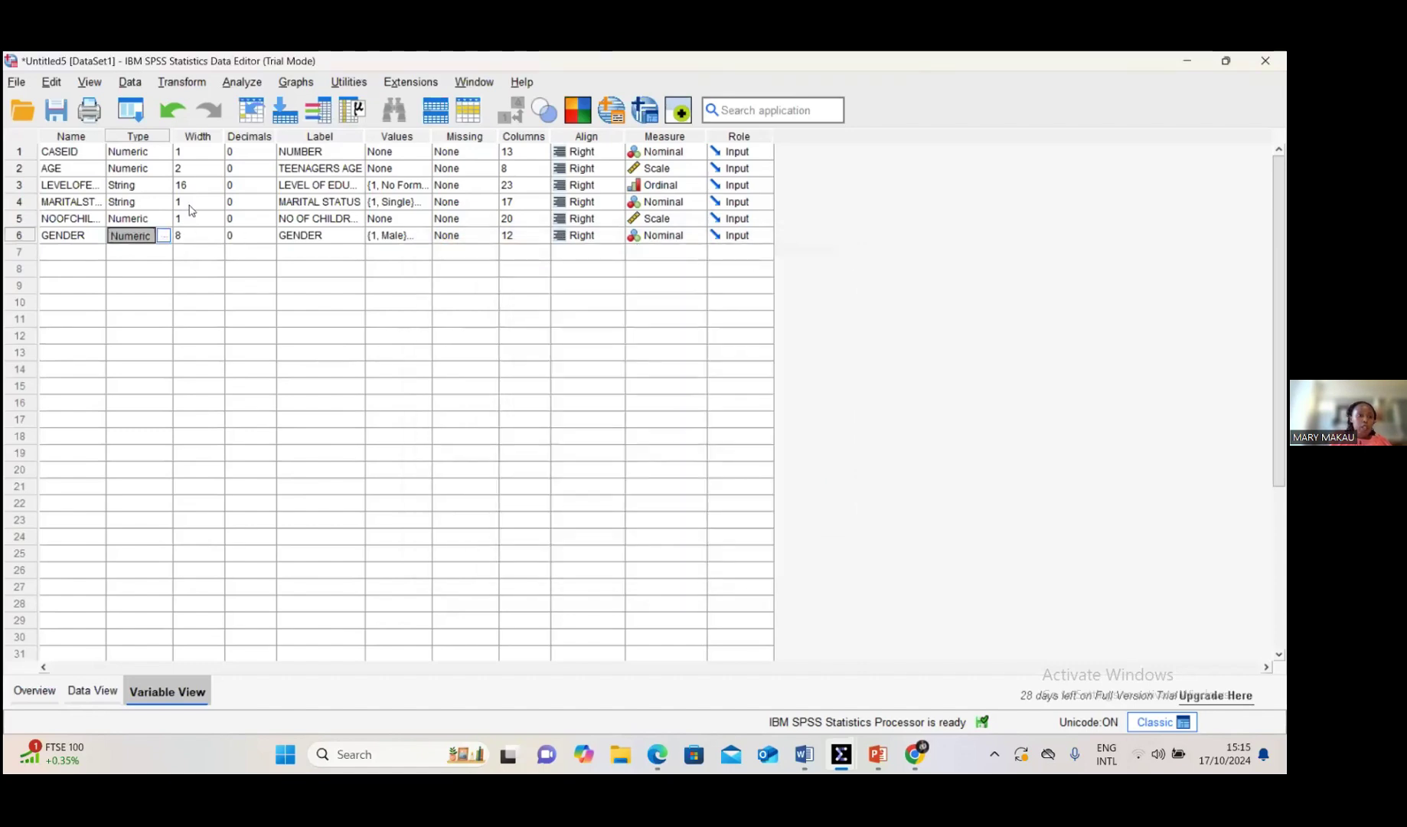
click(198, 236)
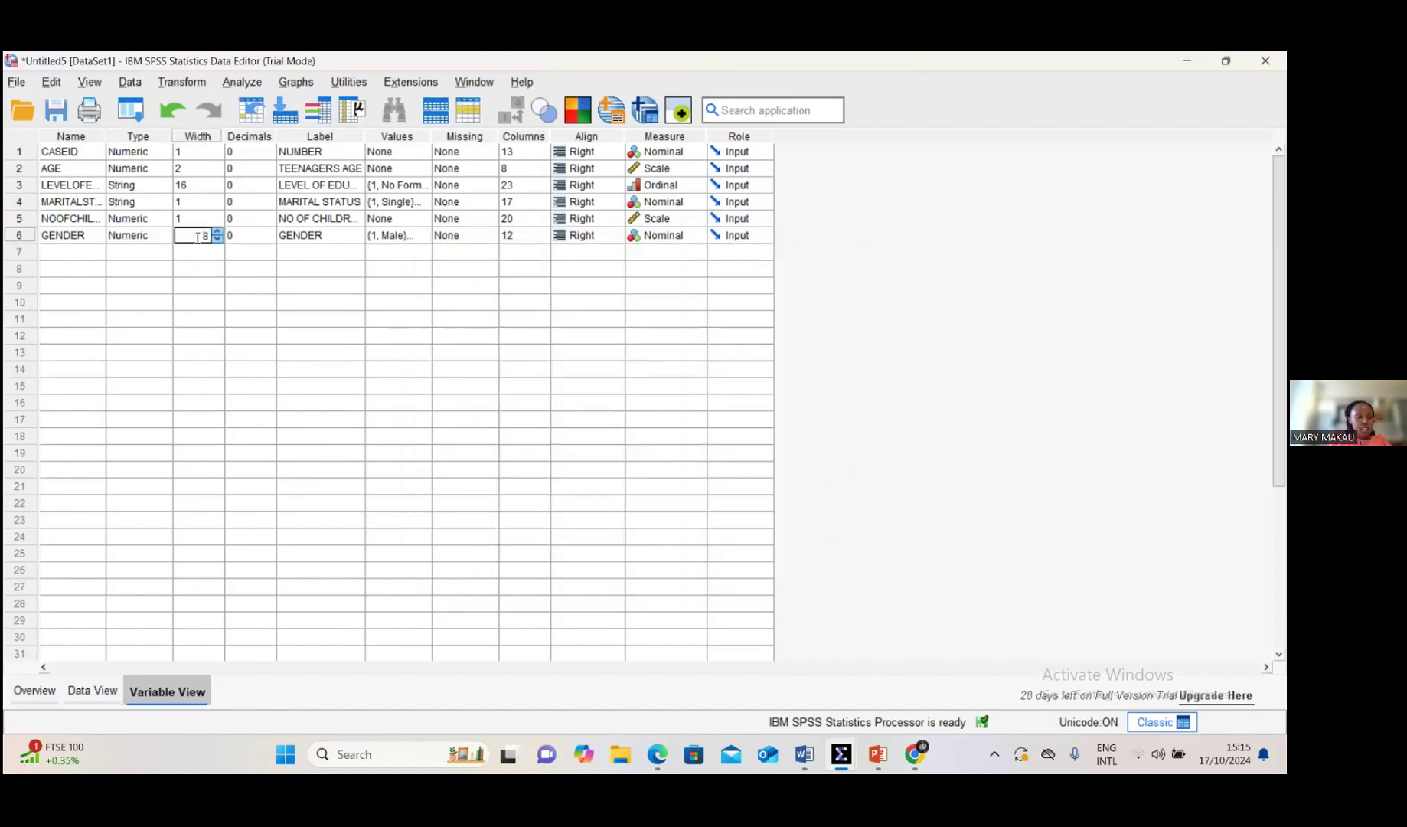
click(252, 318)
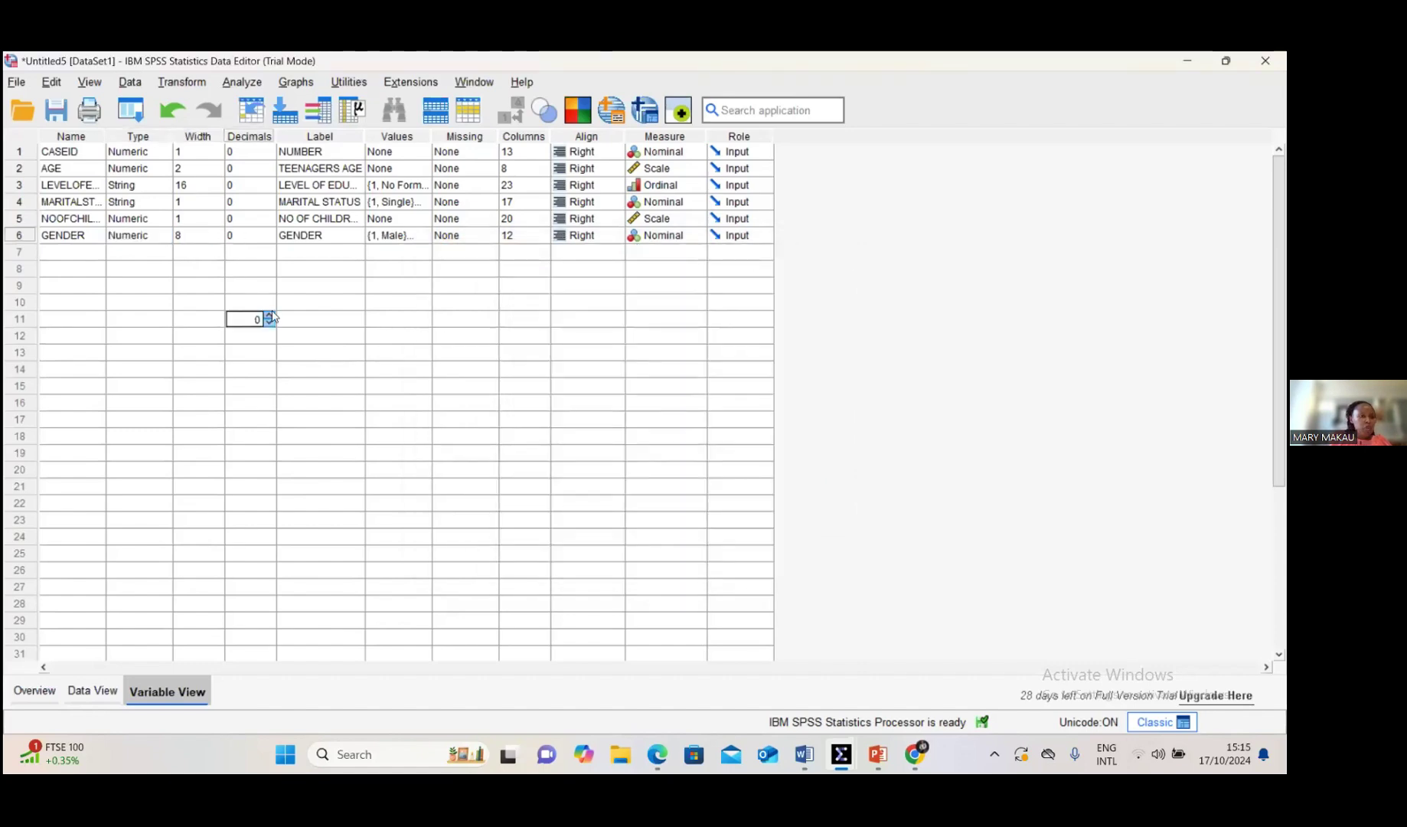
click(261, 236)
click(309, 417)
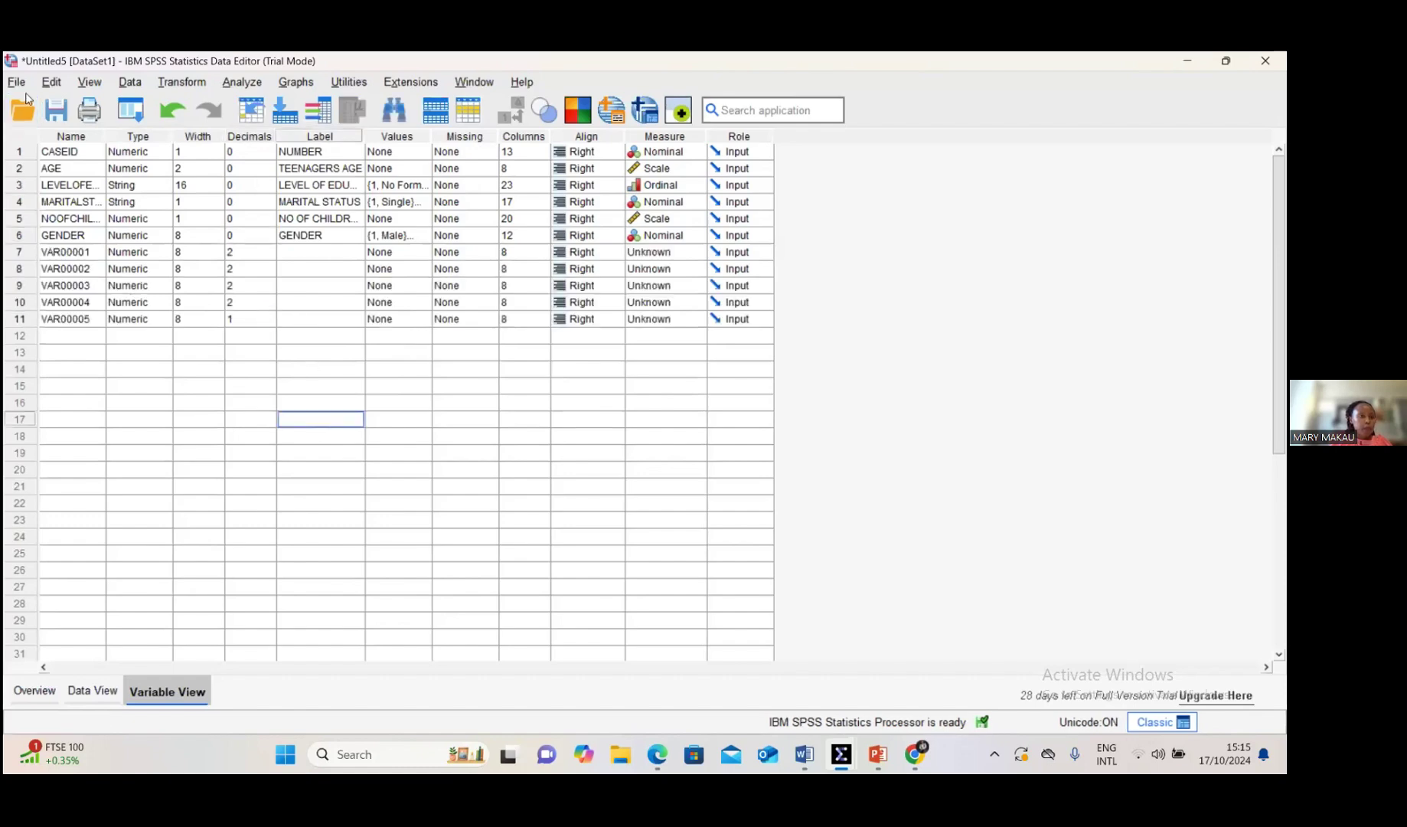
Undo the accidental creation of the extra variables in rows 7 to 11.
click(19, 84)
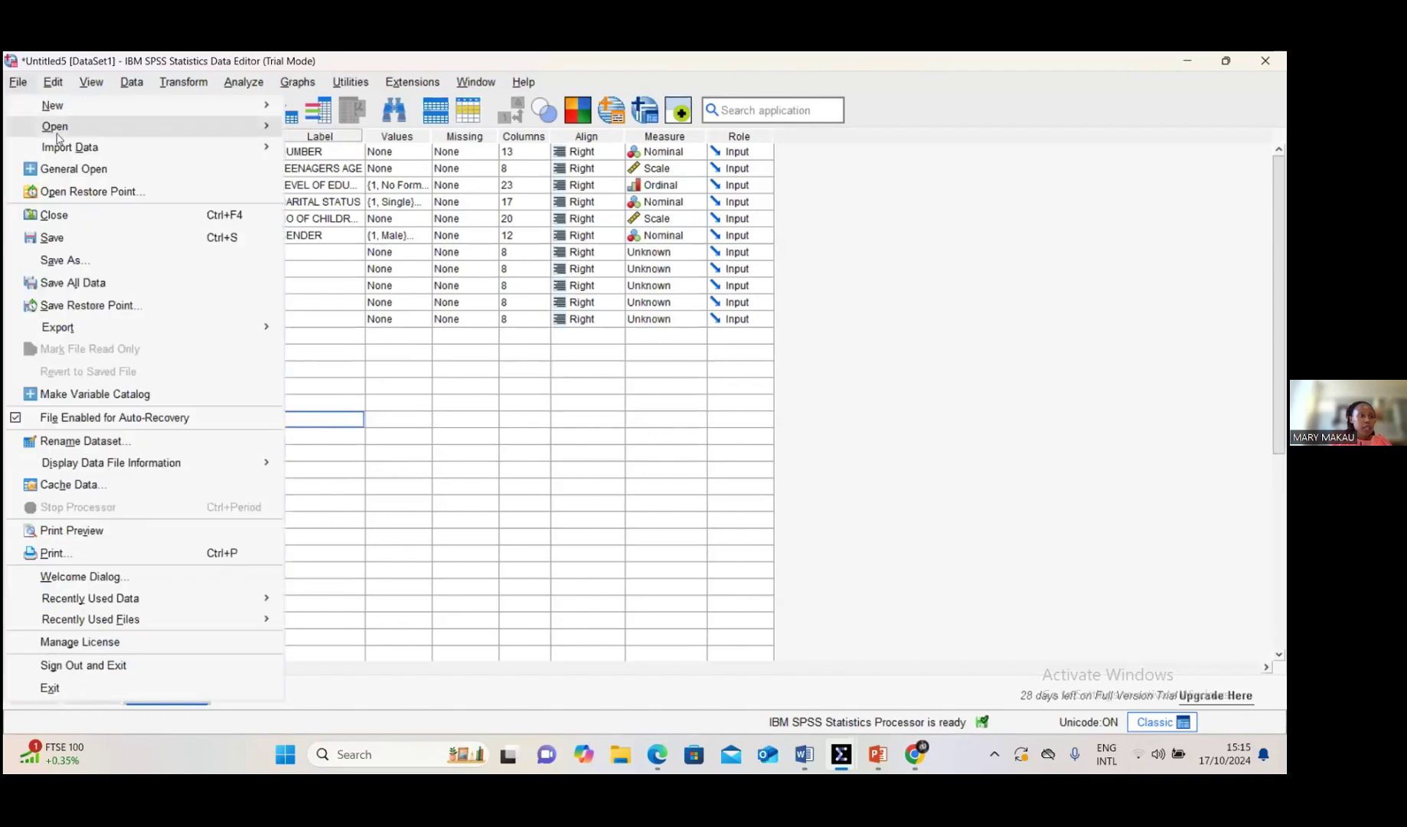
click(67, 86)
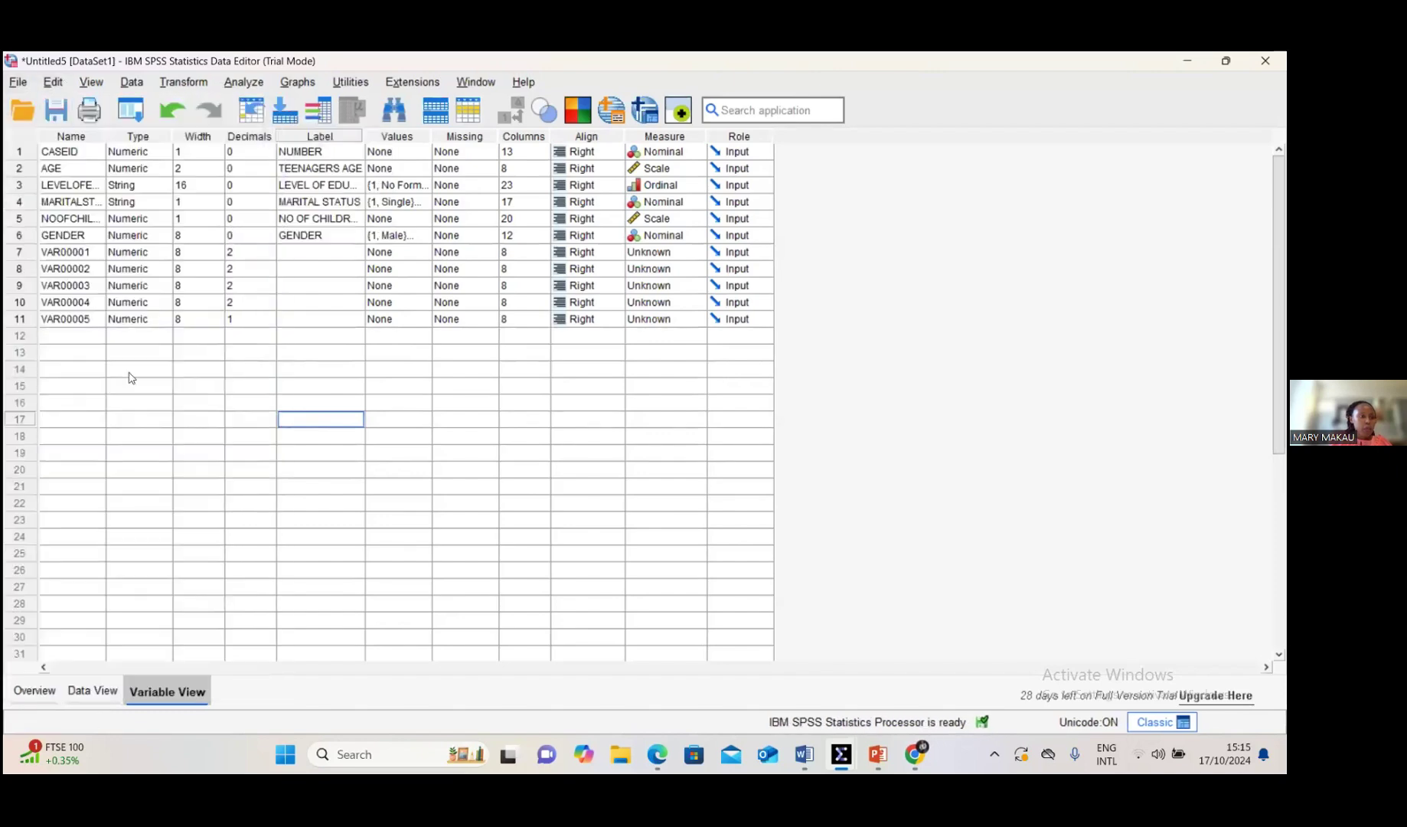
click(53, 82)
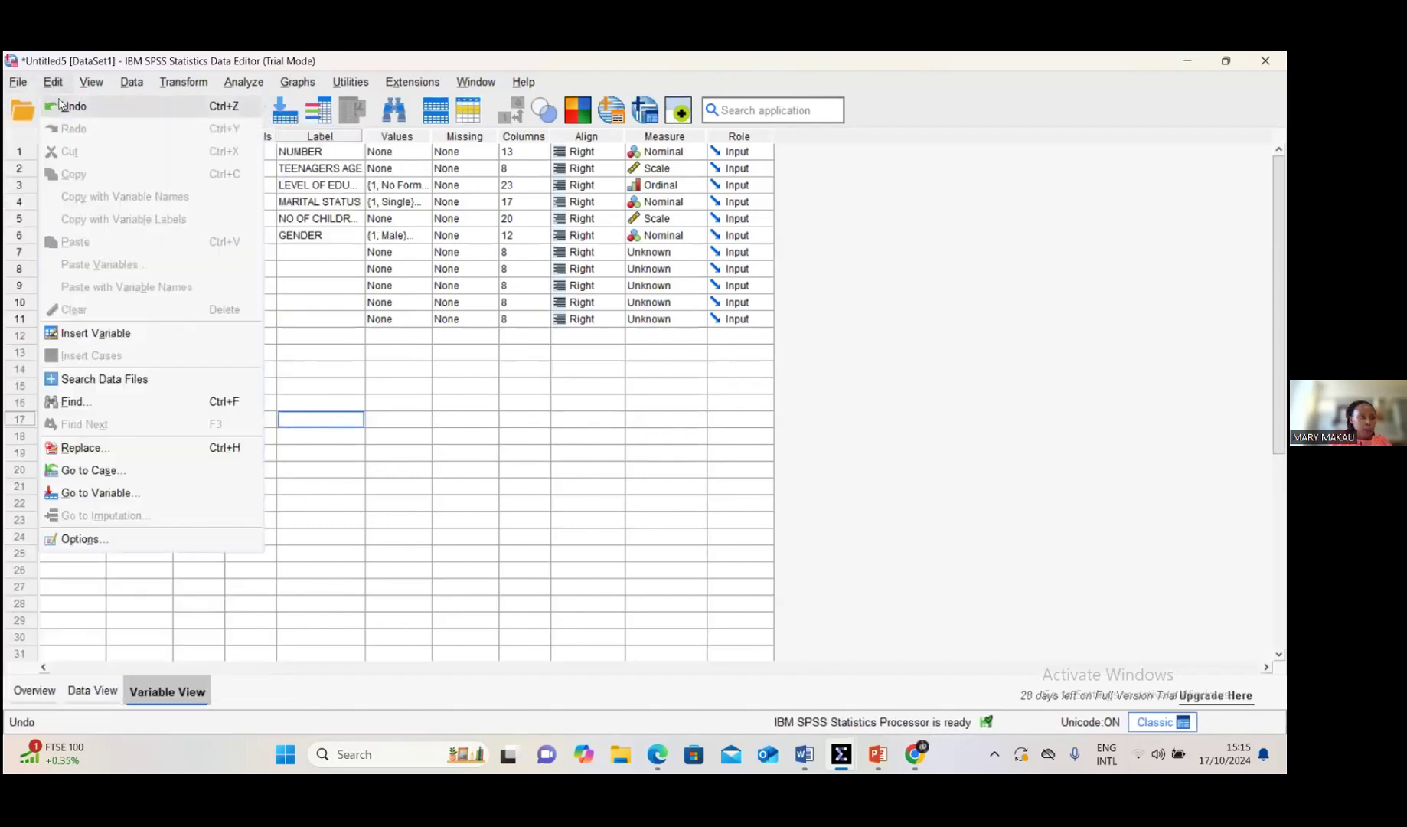
click(70, 108)
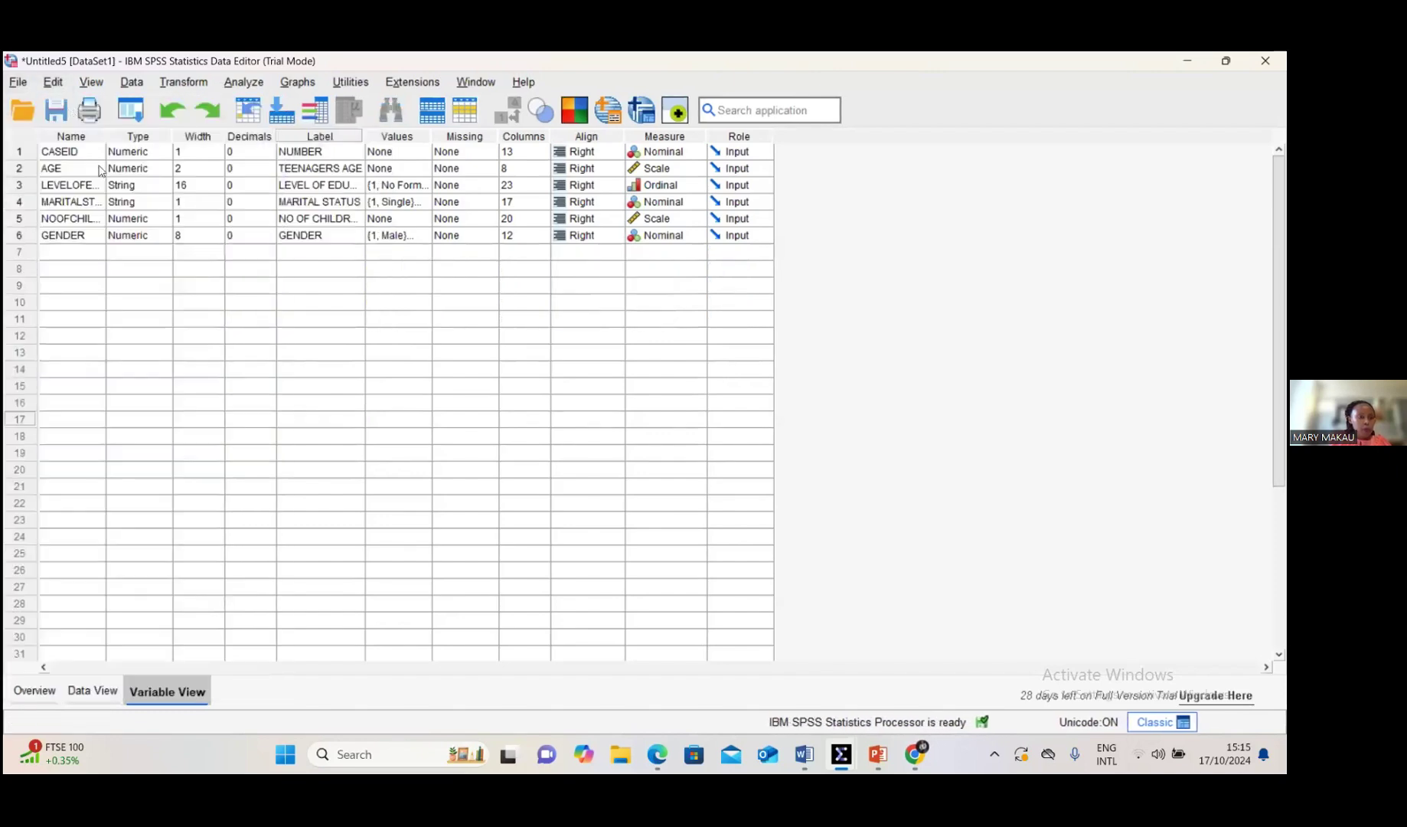
In the GENDER variable's value labels, replace the label of value 1 with Female.
click(92, 237)
click(388, 236)
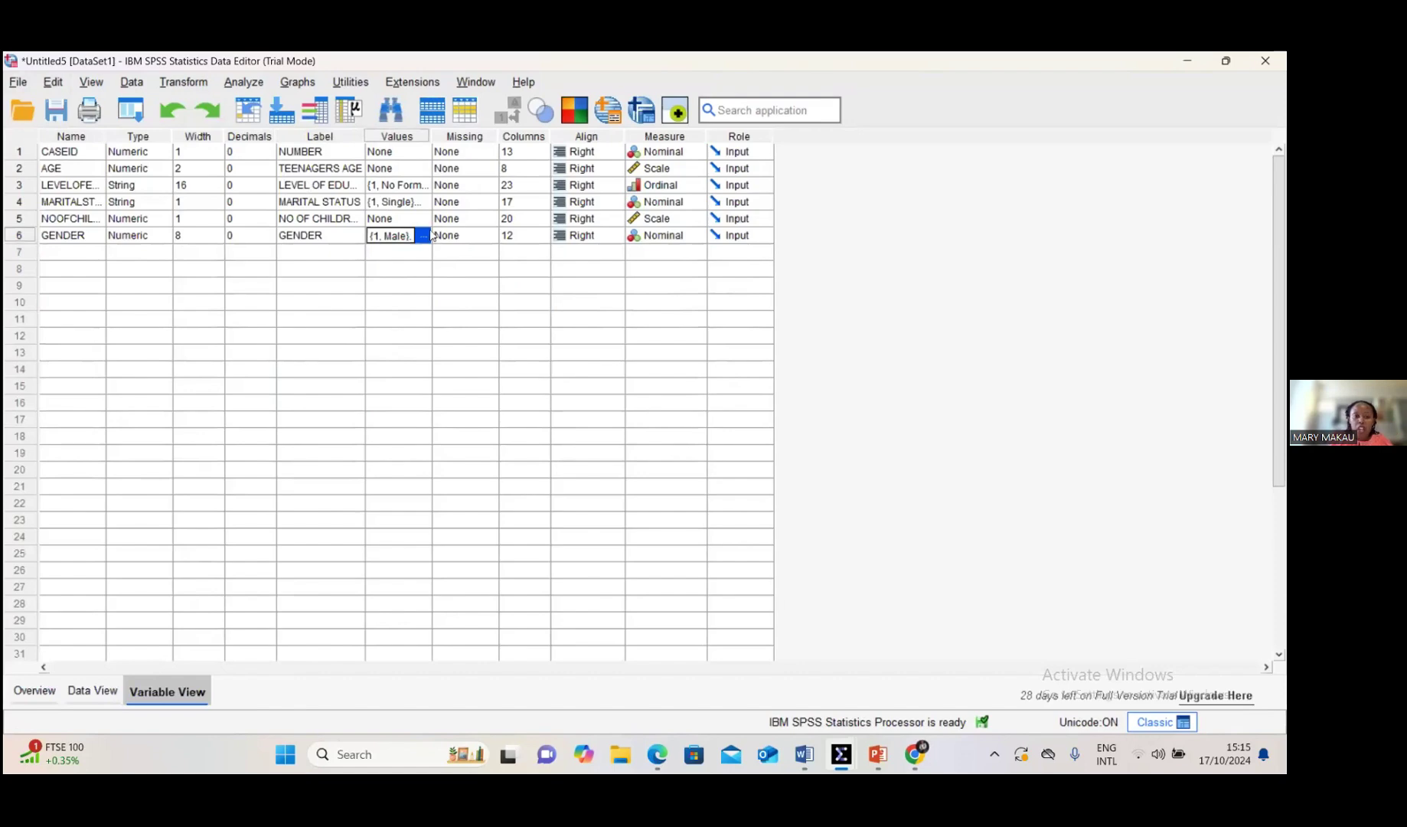
click(421, 237)
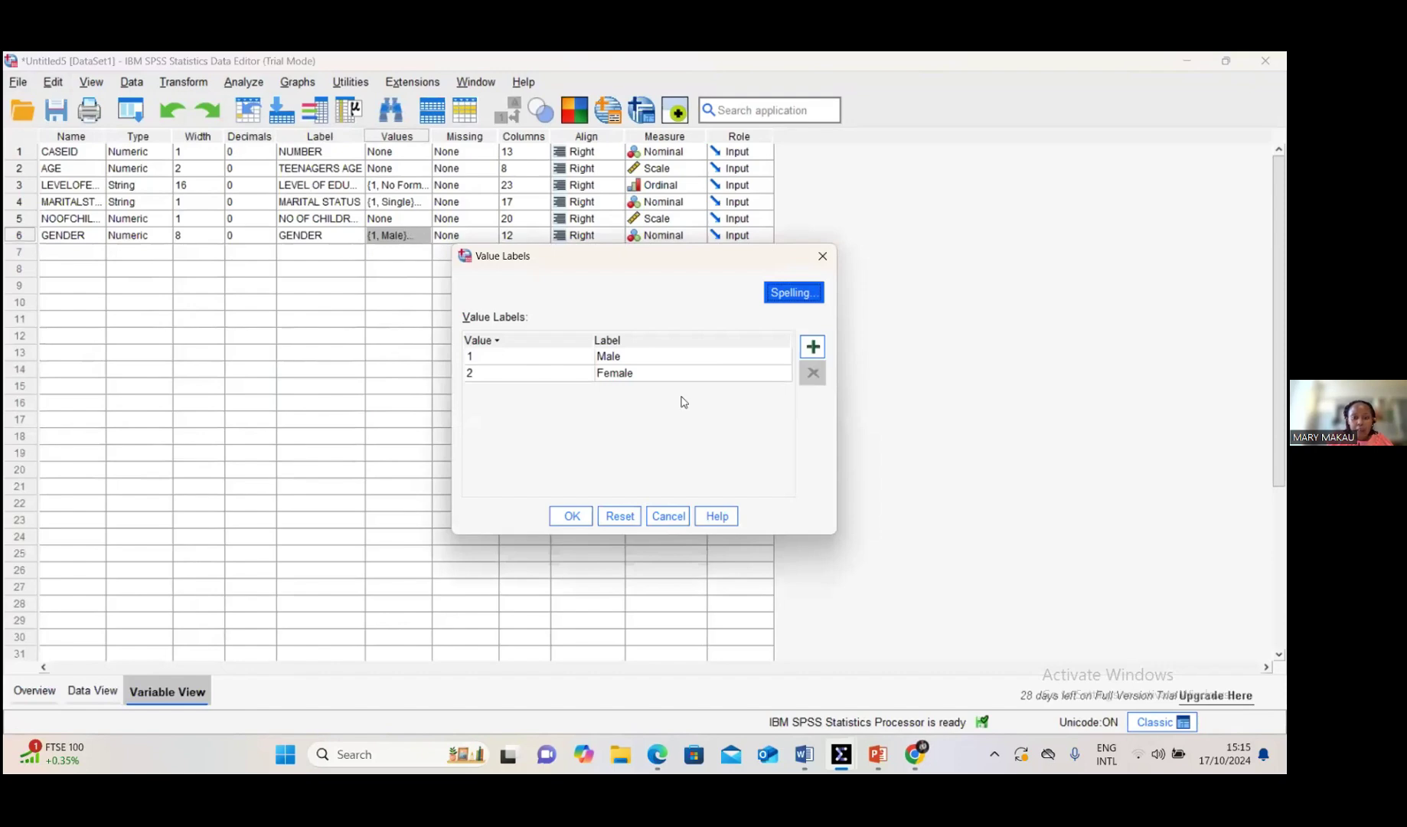
click(623, 360)
key(BackSpace)
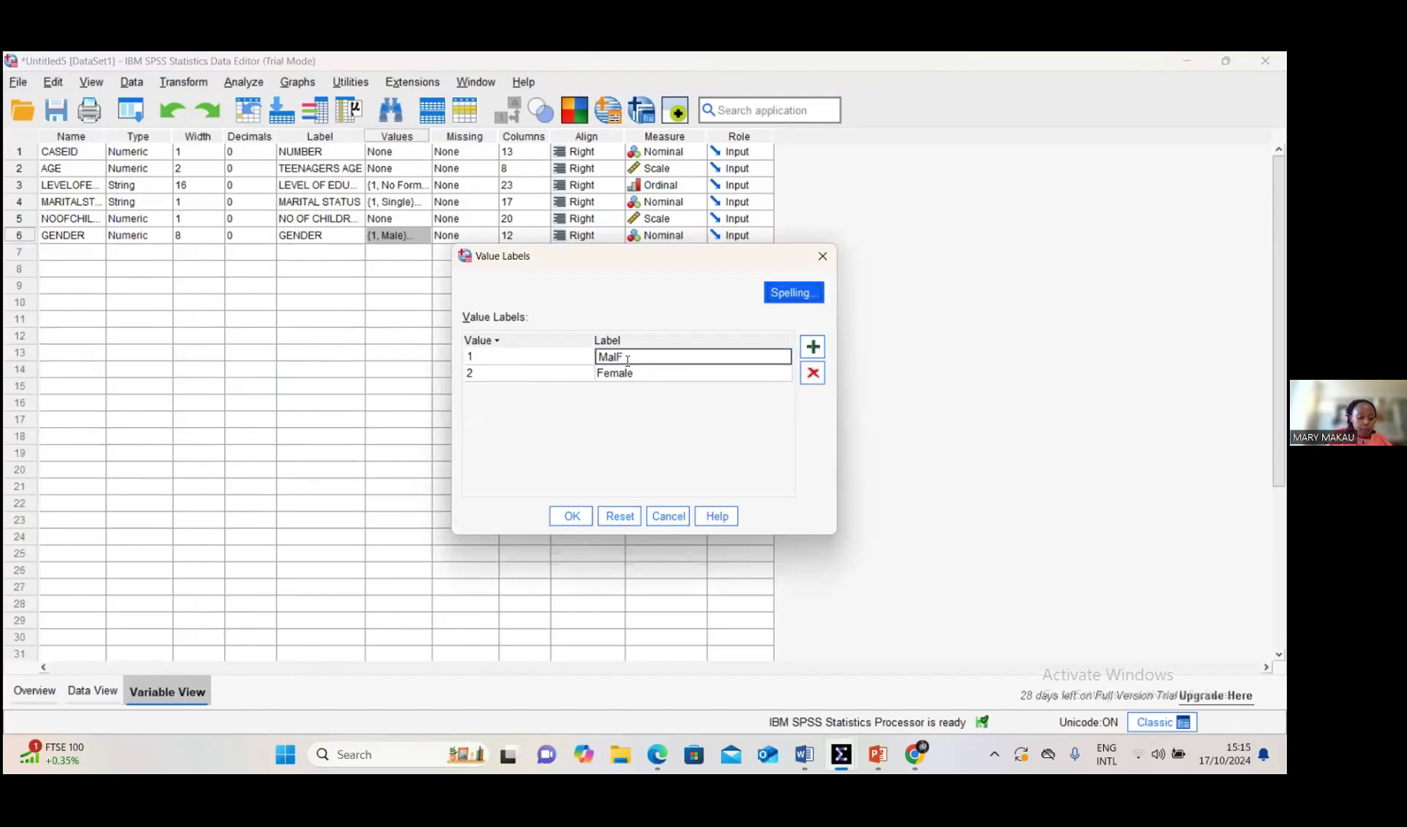
text(Female)
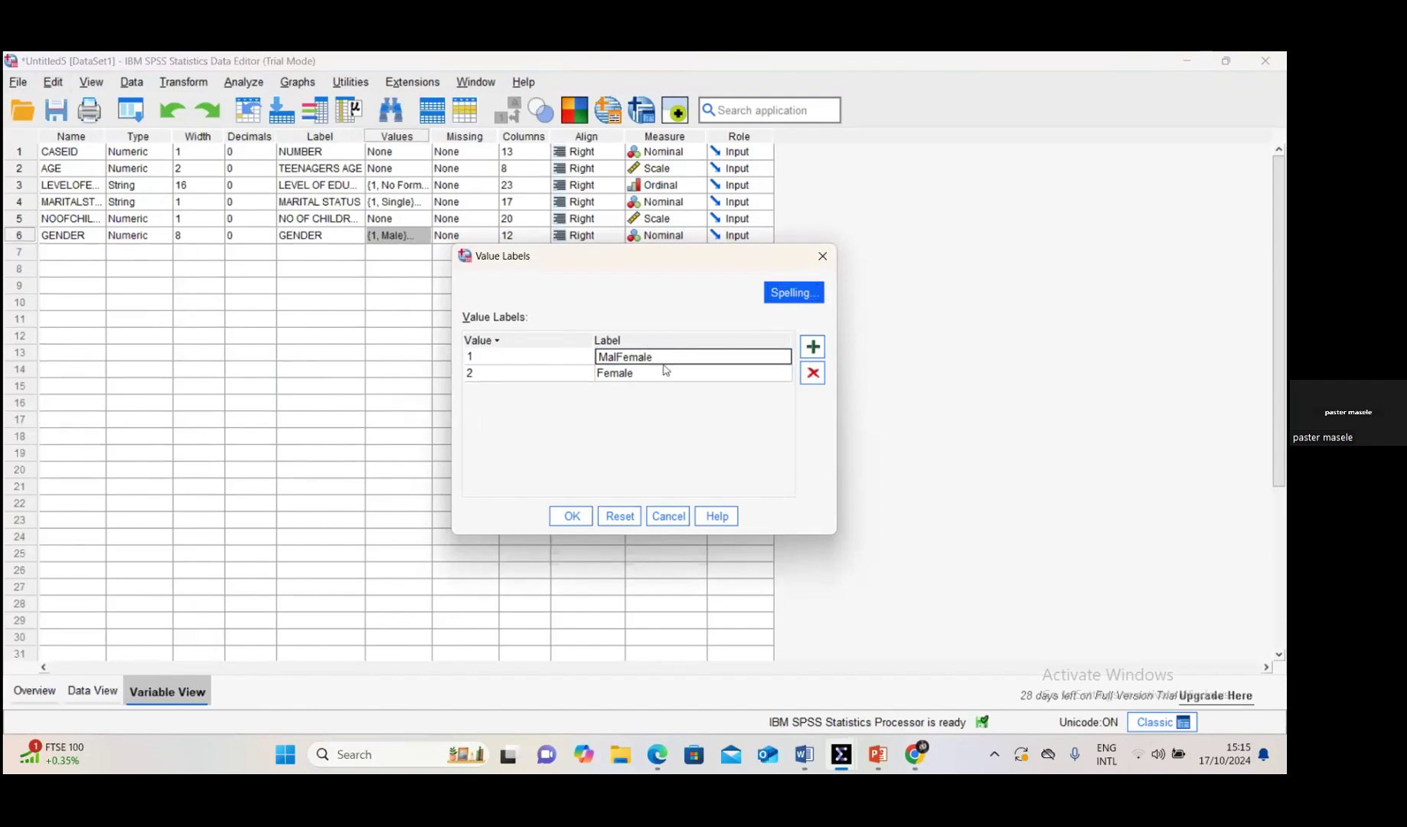
key(BackSpace)
key(BackSpace)
key(BackSpace)
key(BackSpace)
key(BackSpace)
key(BackSpace)
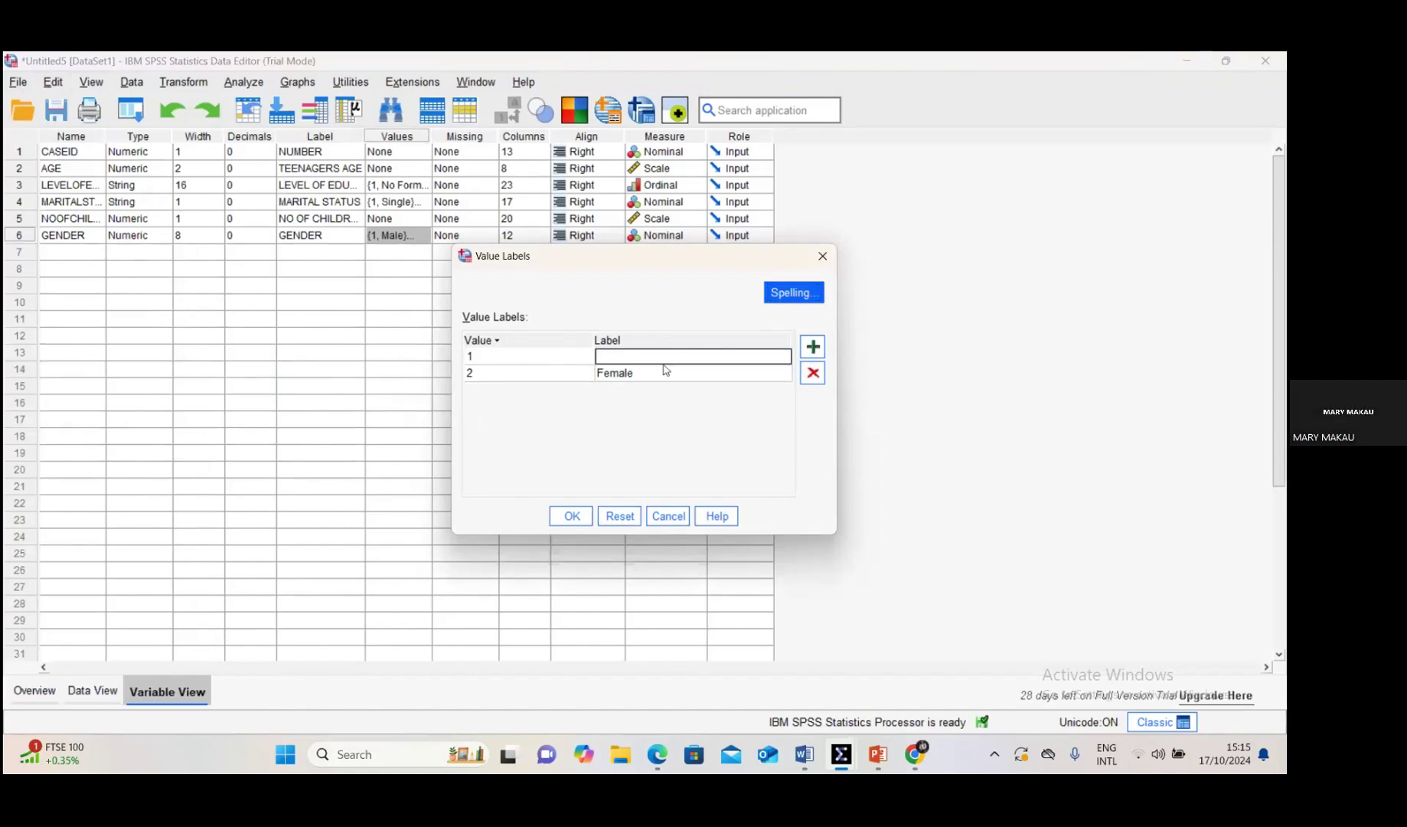
text(Female)
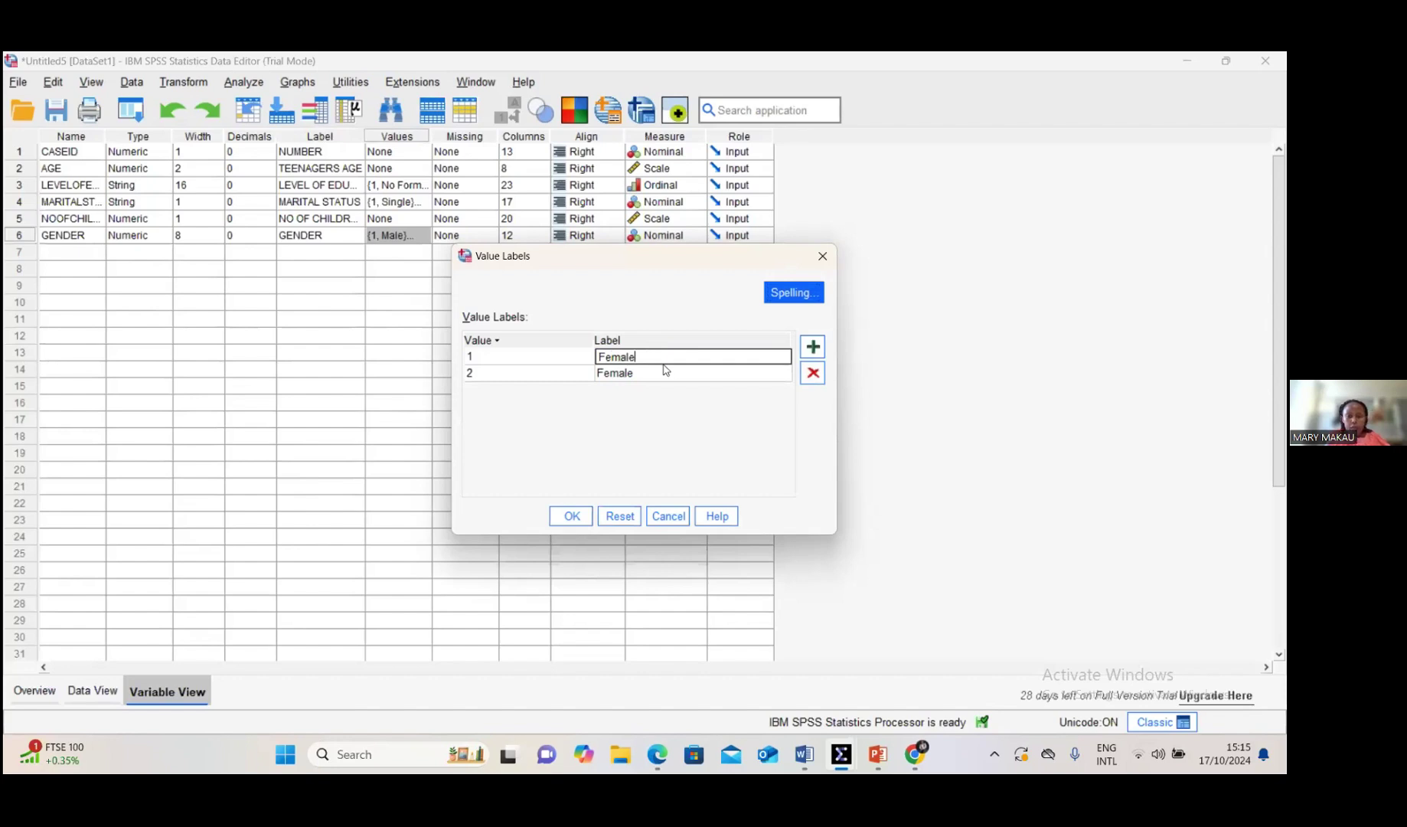
In GENDER's value labels, replace the label of value 2 with Male.
click(677, 375)
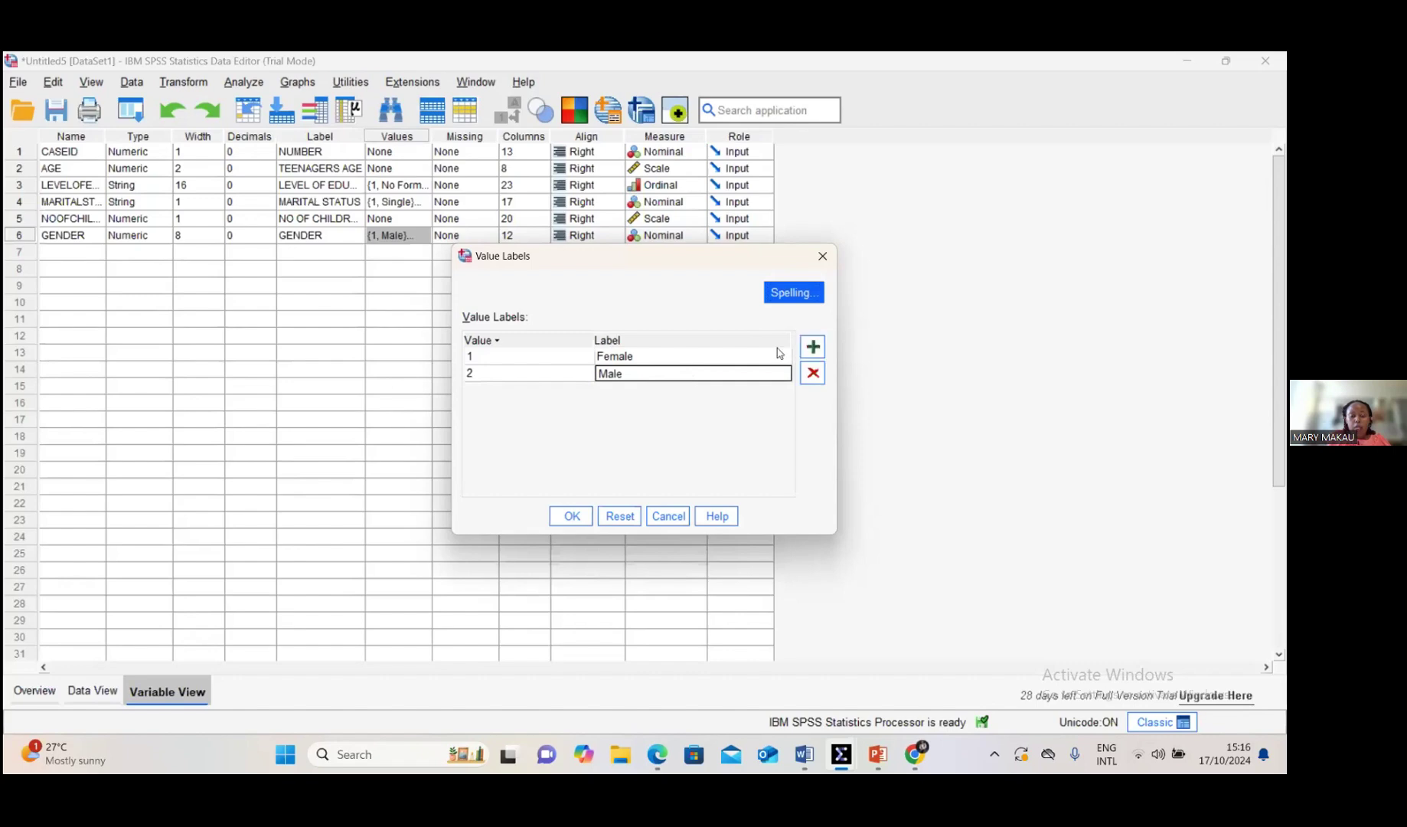
Add a third value label row with value 3 for GENDER and remove that row again.
click(812, 347)
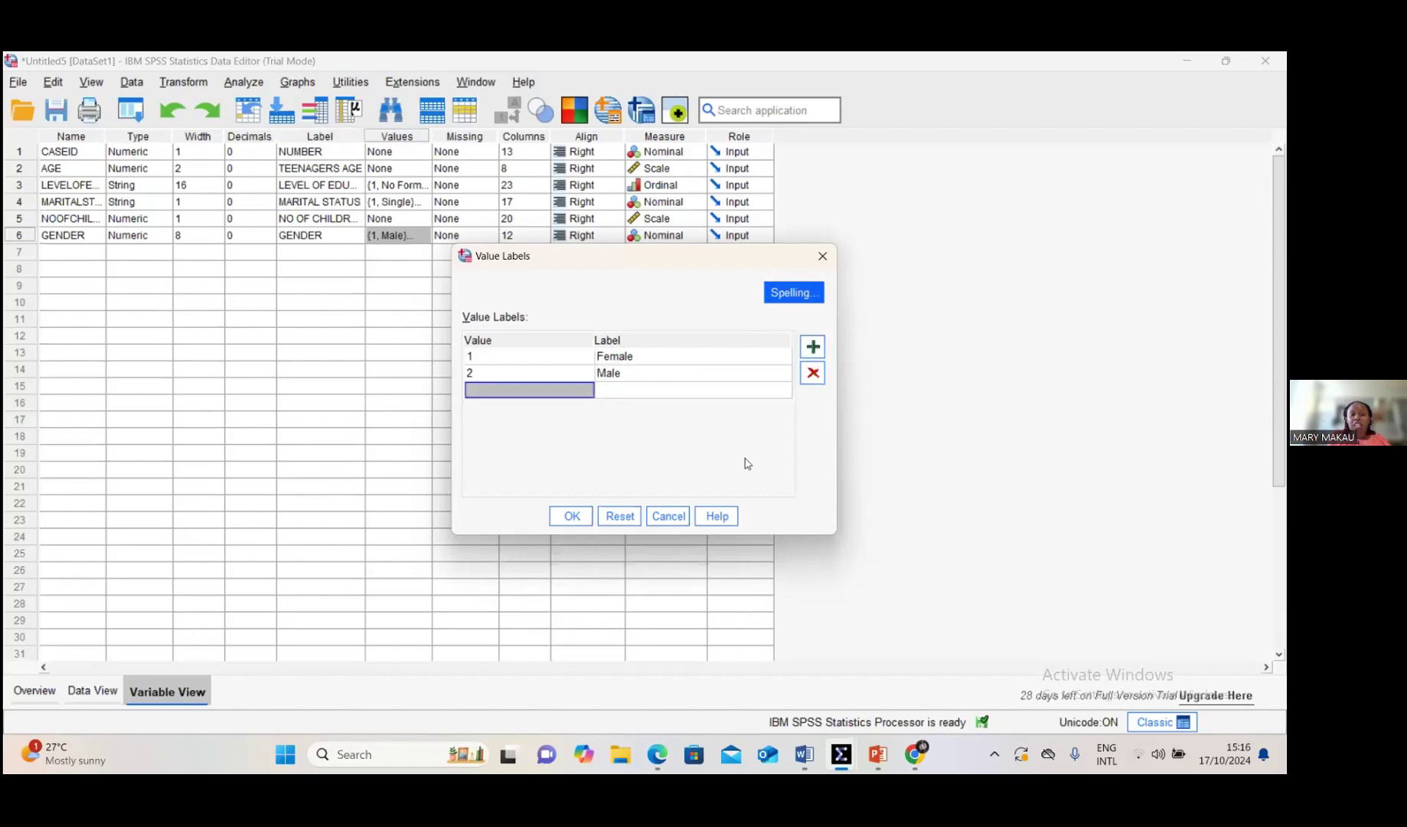
click(511, 392)
text(3)
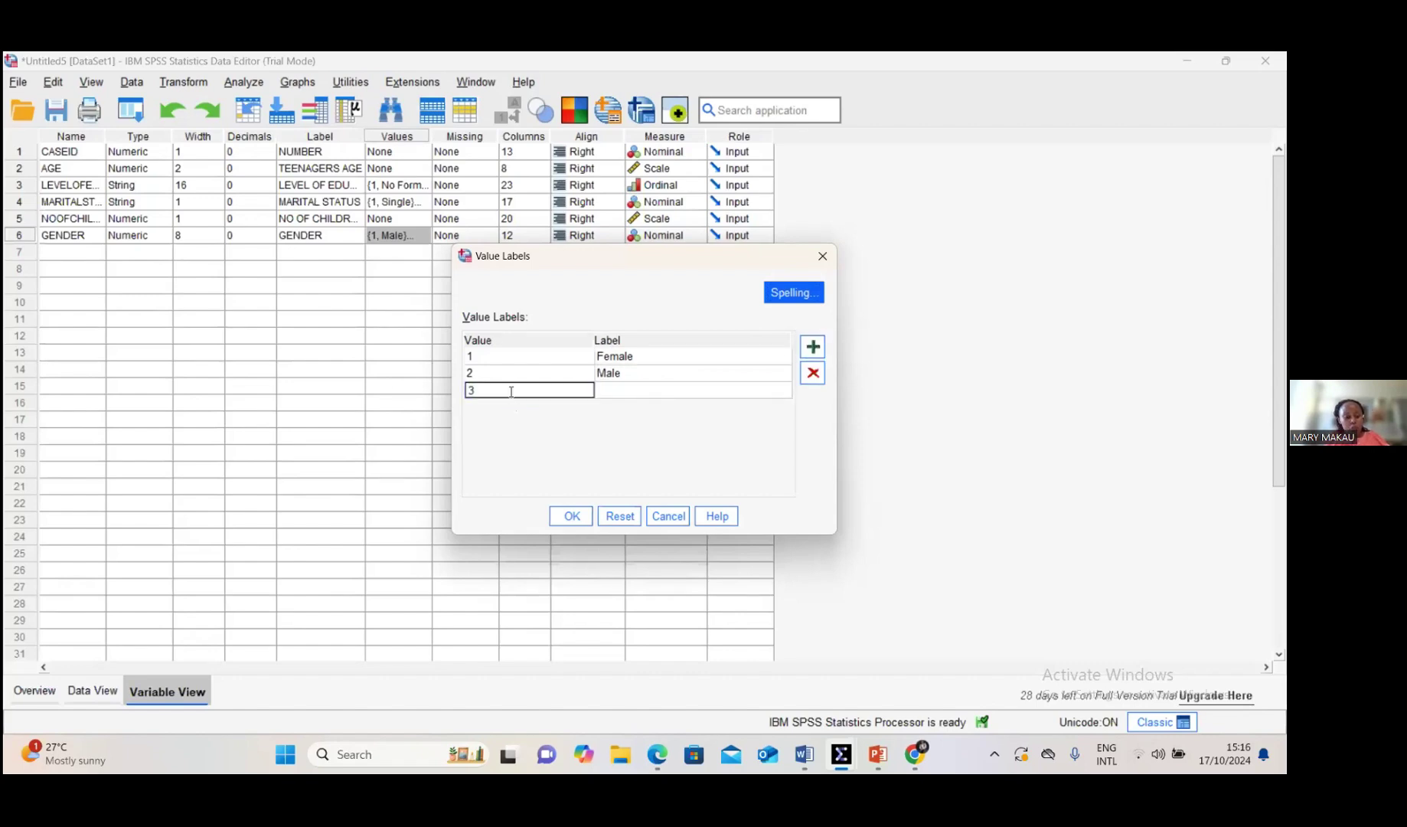
click(619, 397)
click(526, 397)
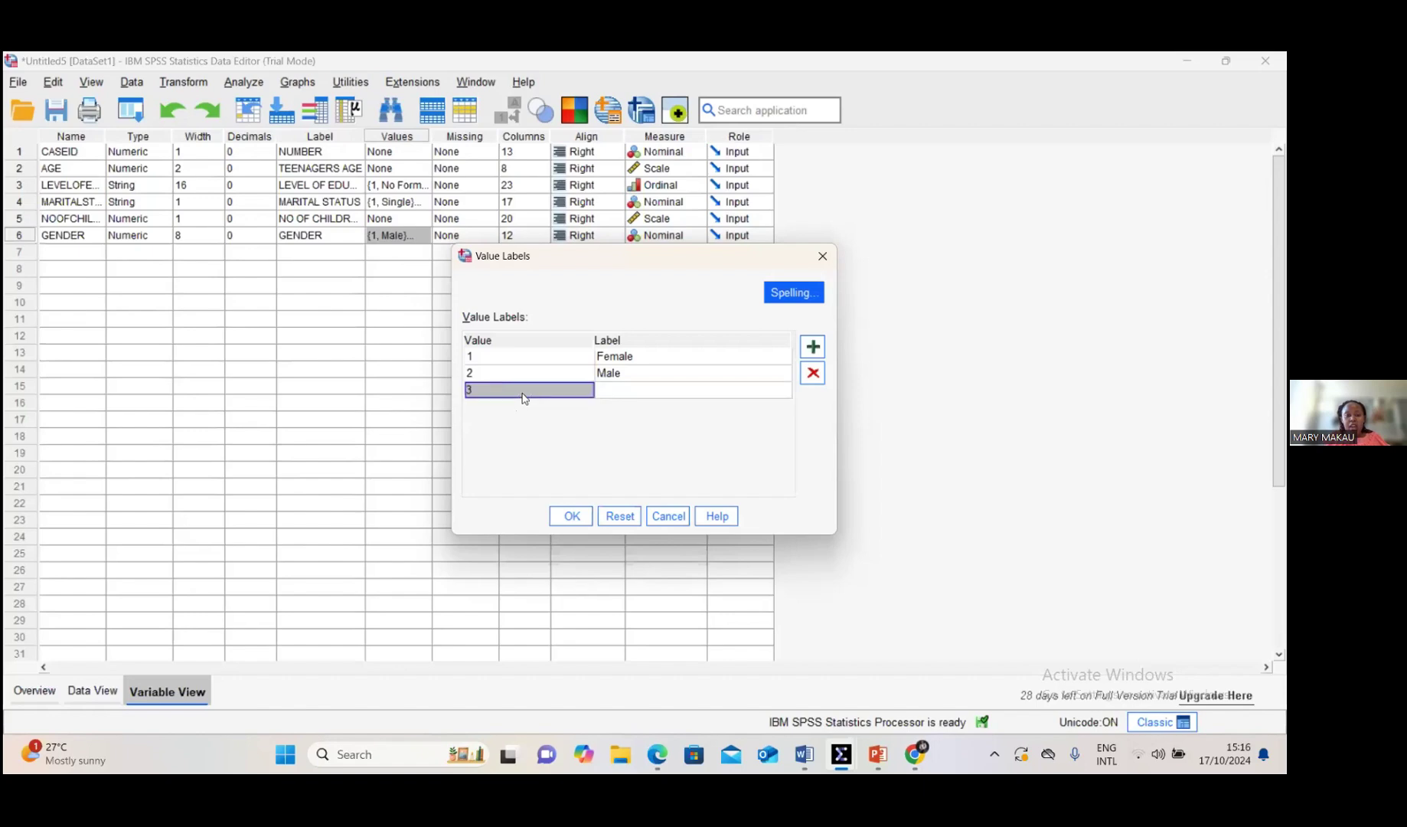
click(813, 373)
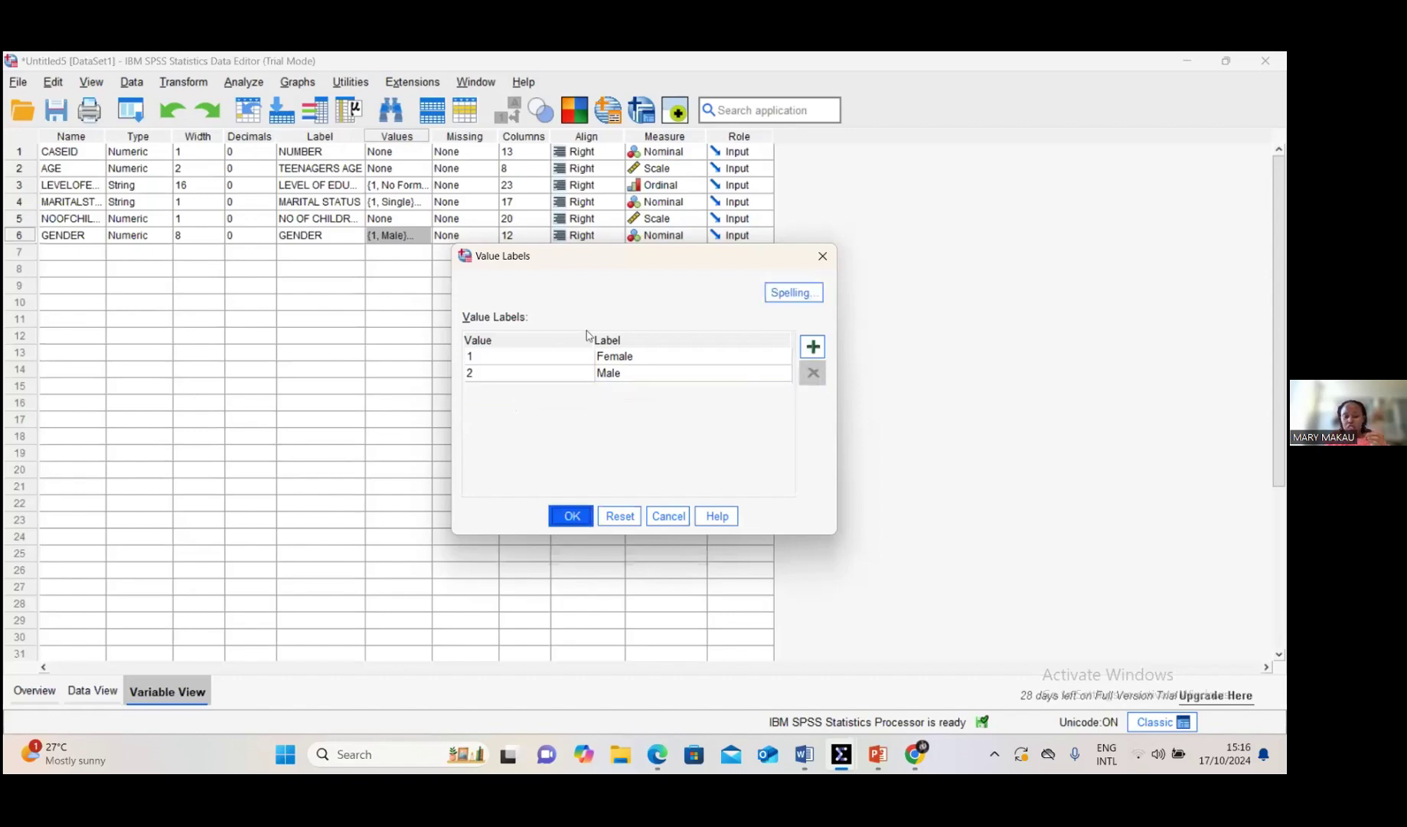
Apply the GENDER value labels and check the variable's Values entry.
click(571, 516)
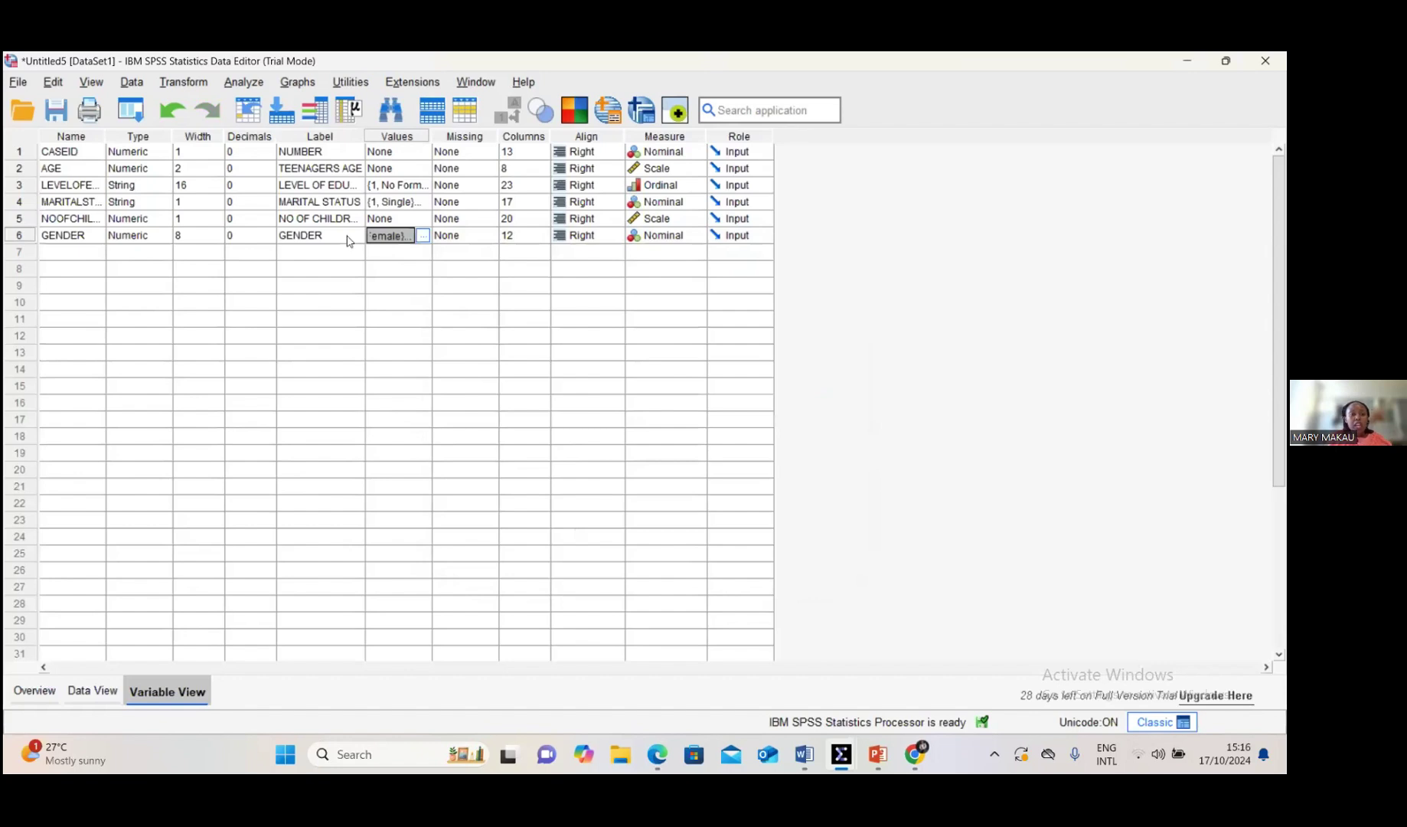
click(457, 304)
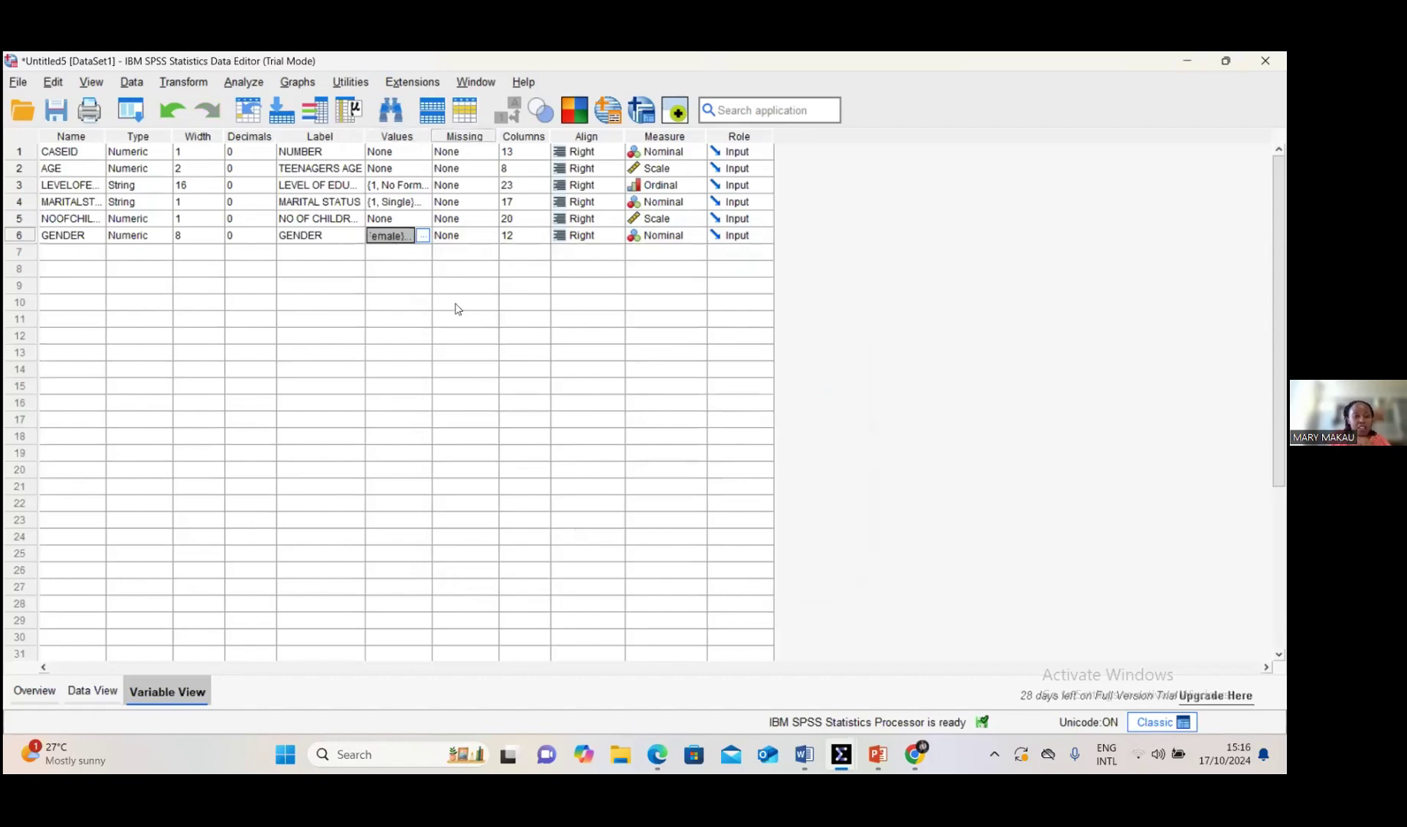
click(387, 241)
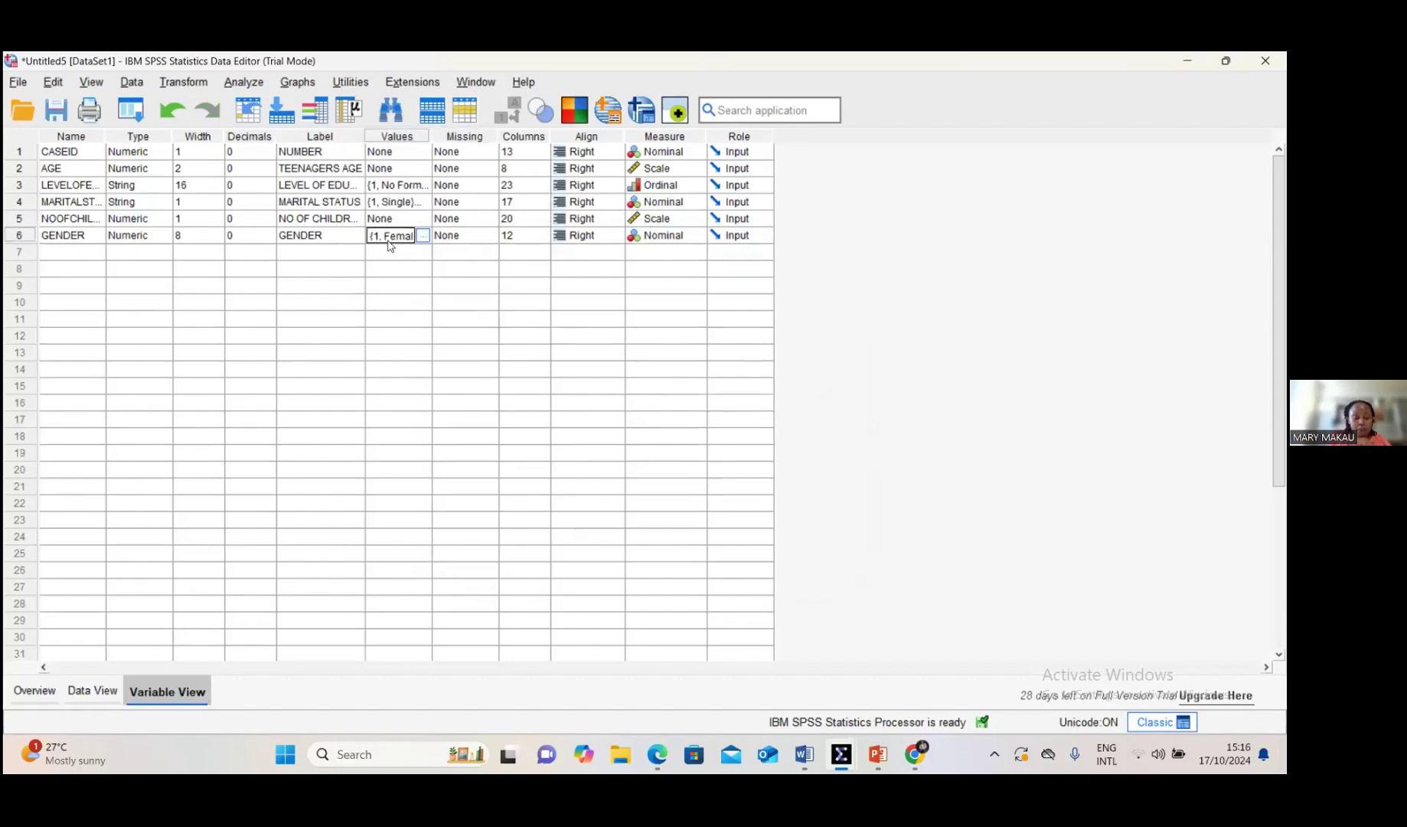
Set GENDER's column display width to 11, keeping the alignment Right and the measurement level Nominal.
click(465, 237)
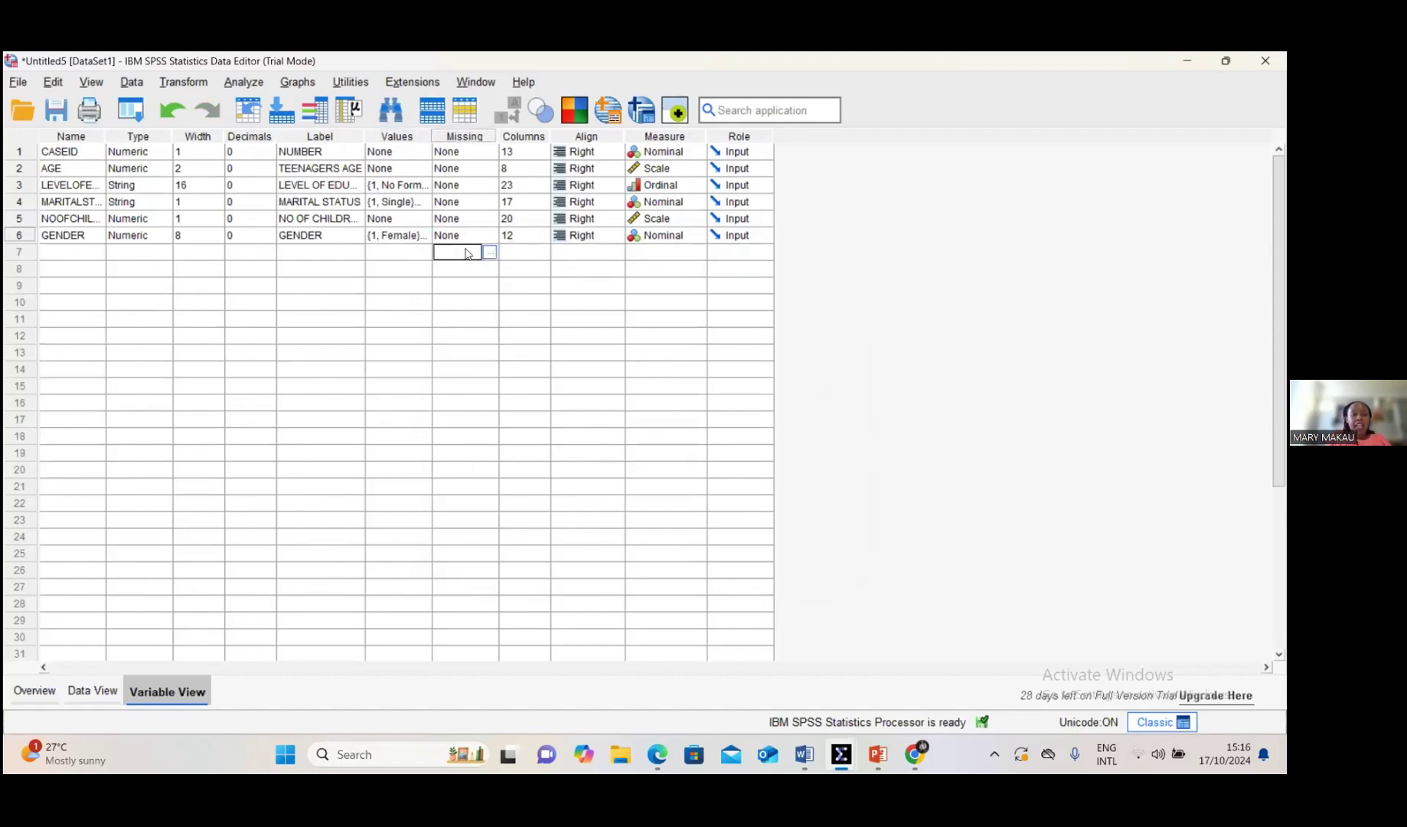
click(528, 237)
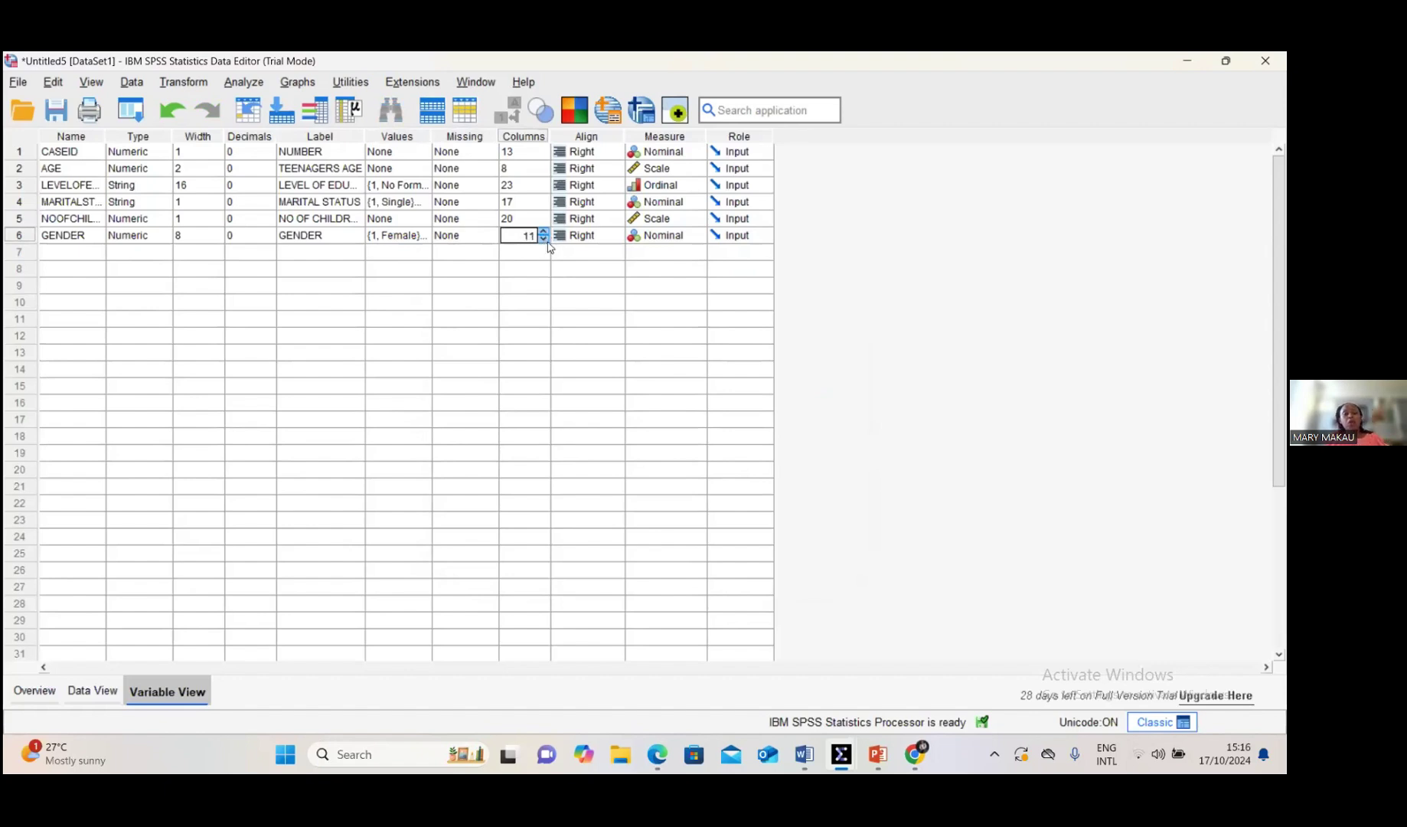
click(591, 238)
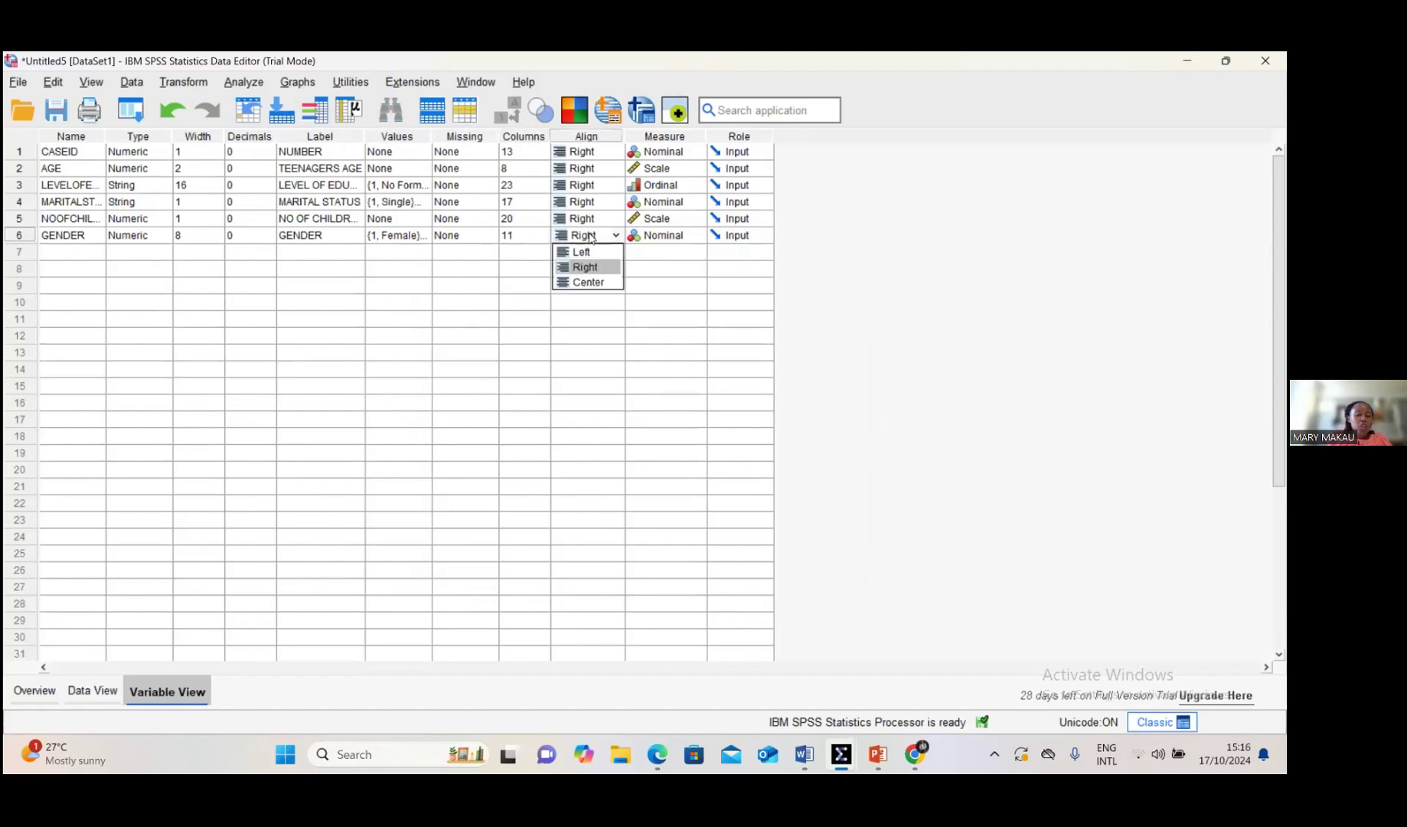
click(15, 234)
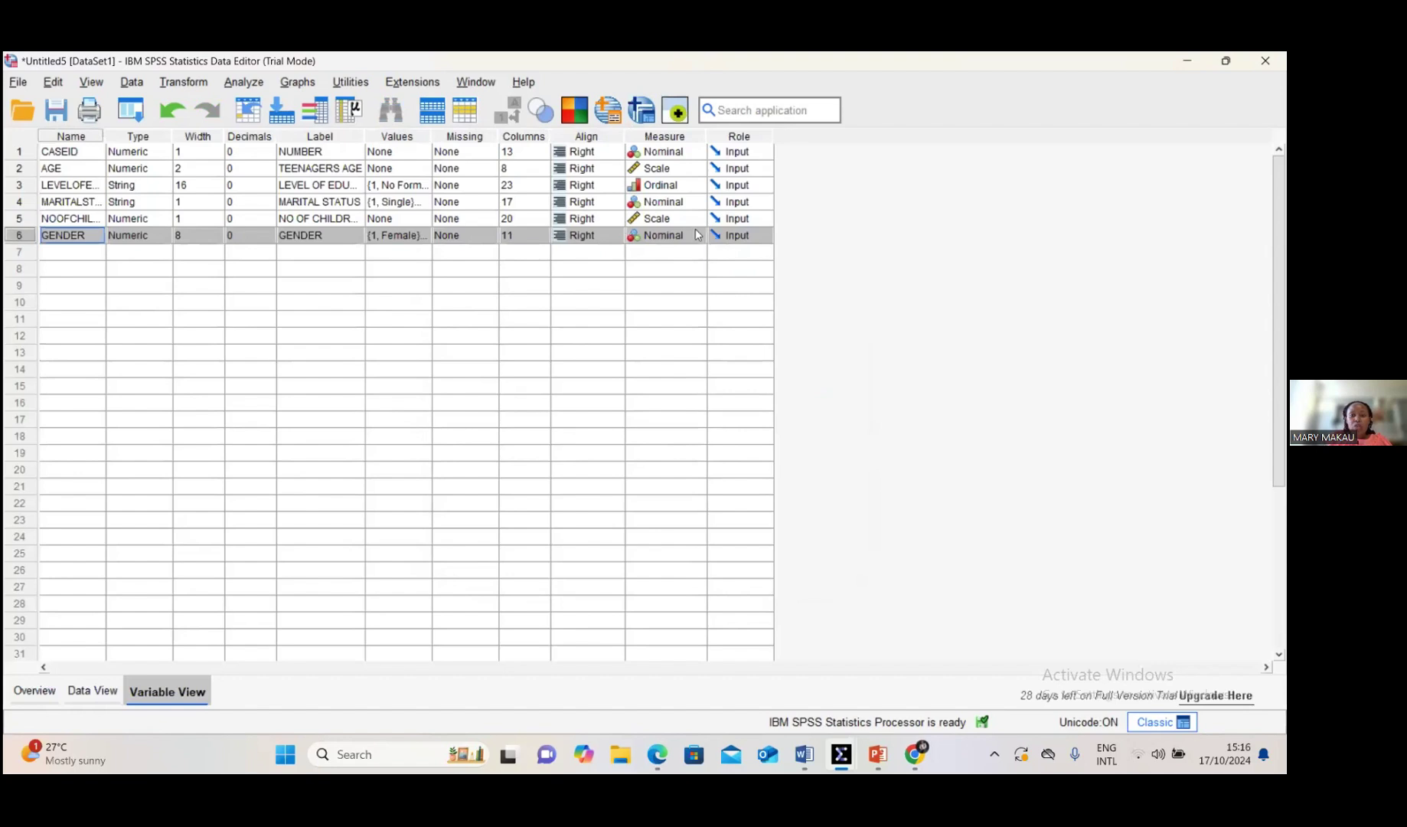
click(698, 235)
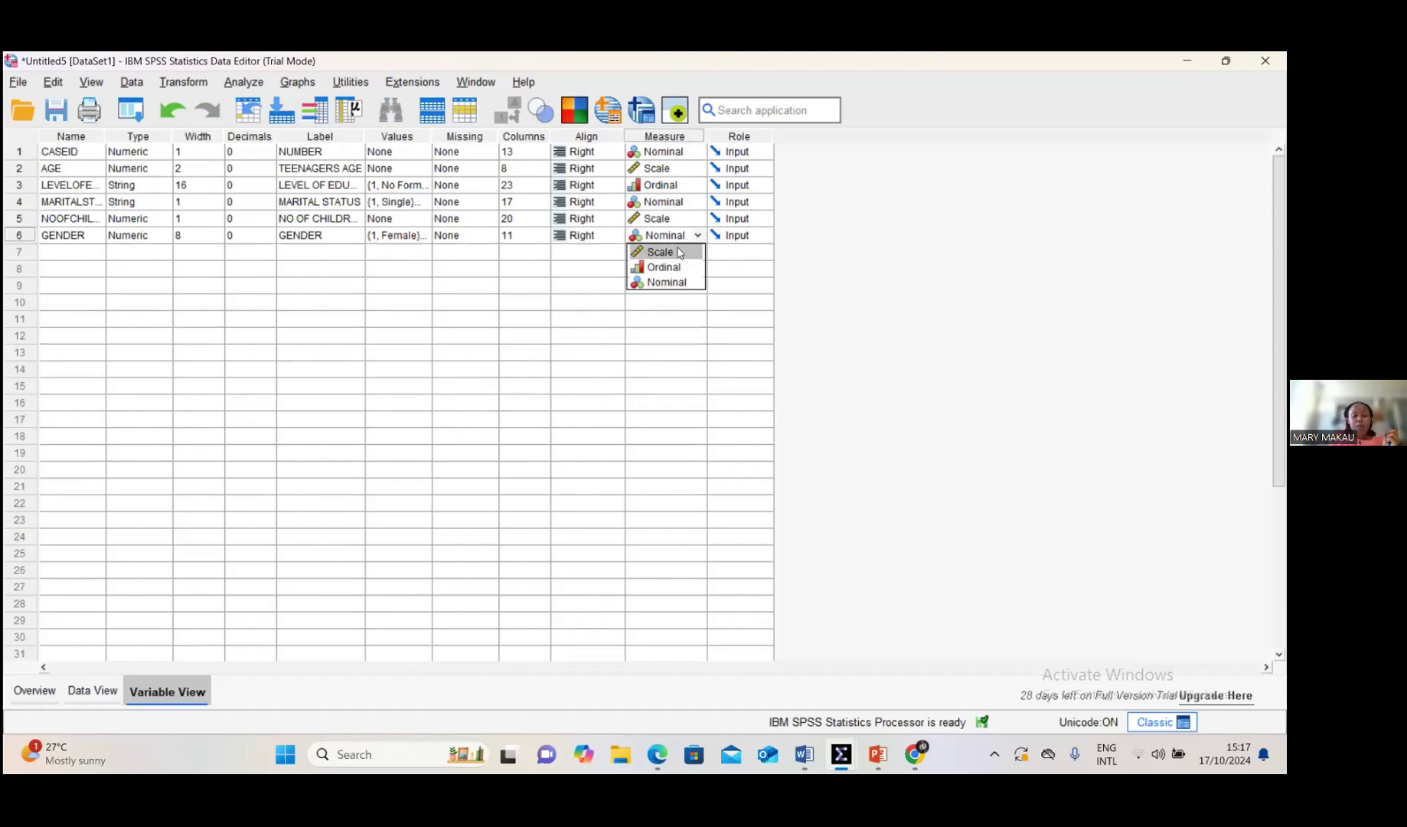
click(836, 361)
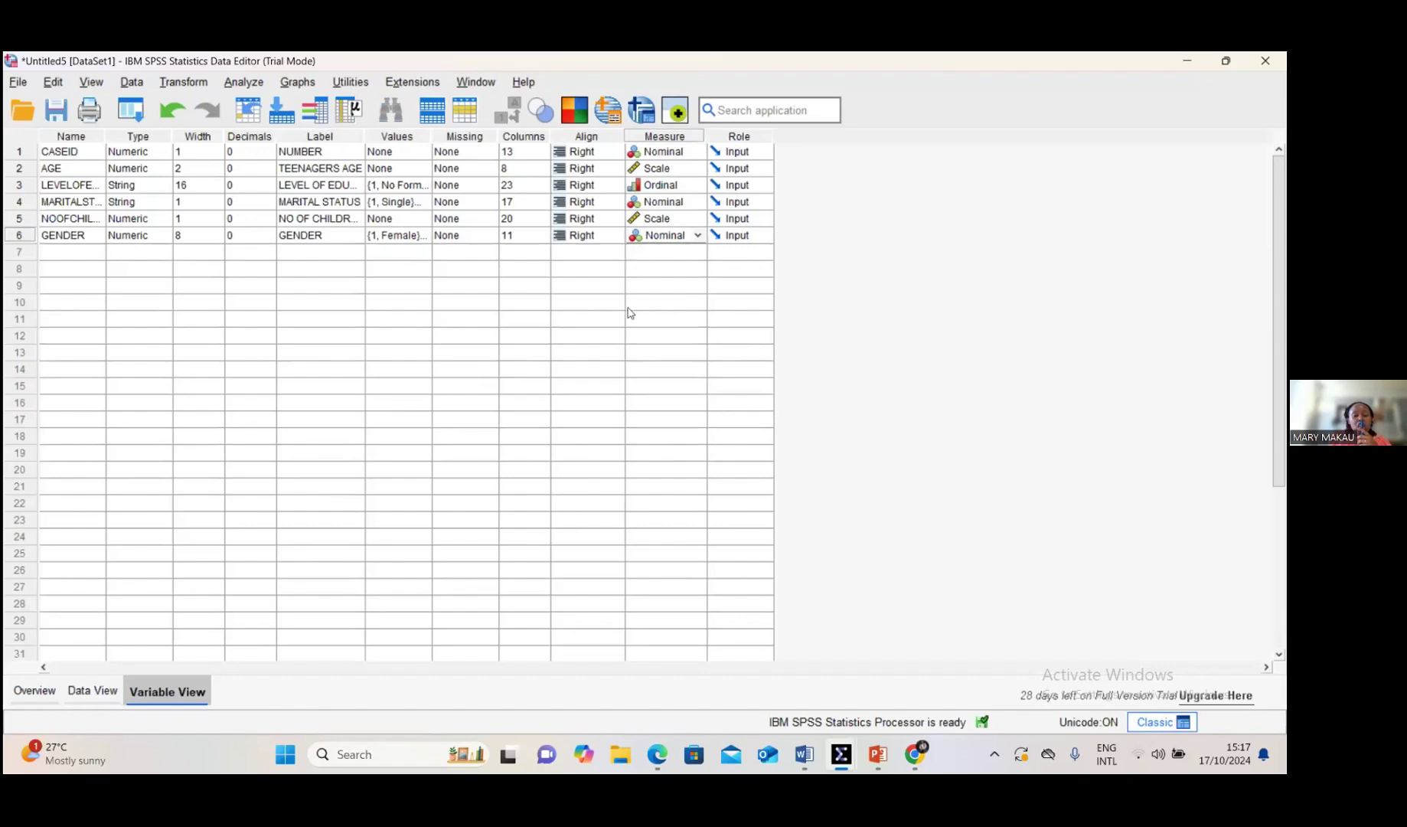
Switch to the PowerPoint presentation and read the slide defining scale, ordinal and nominal variables.
mouse_move(839, 748)
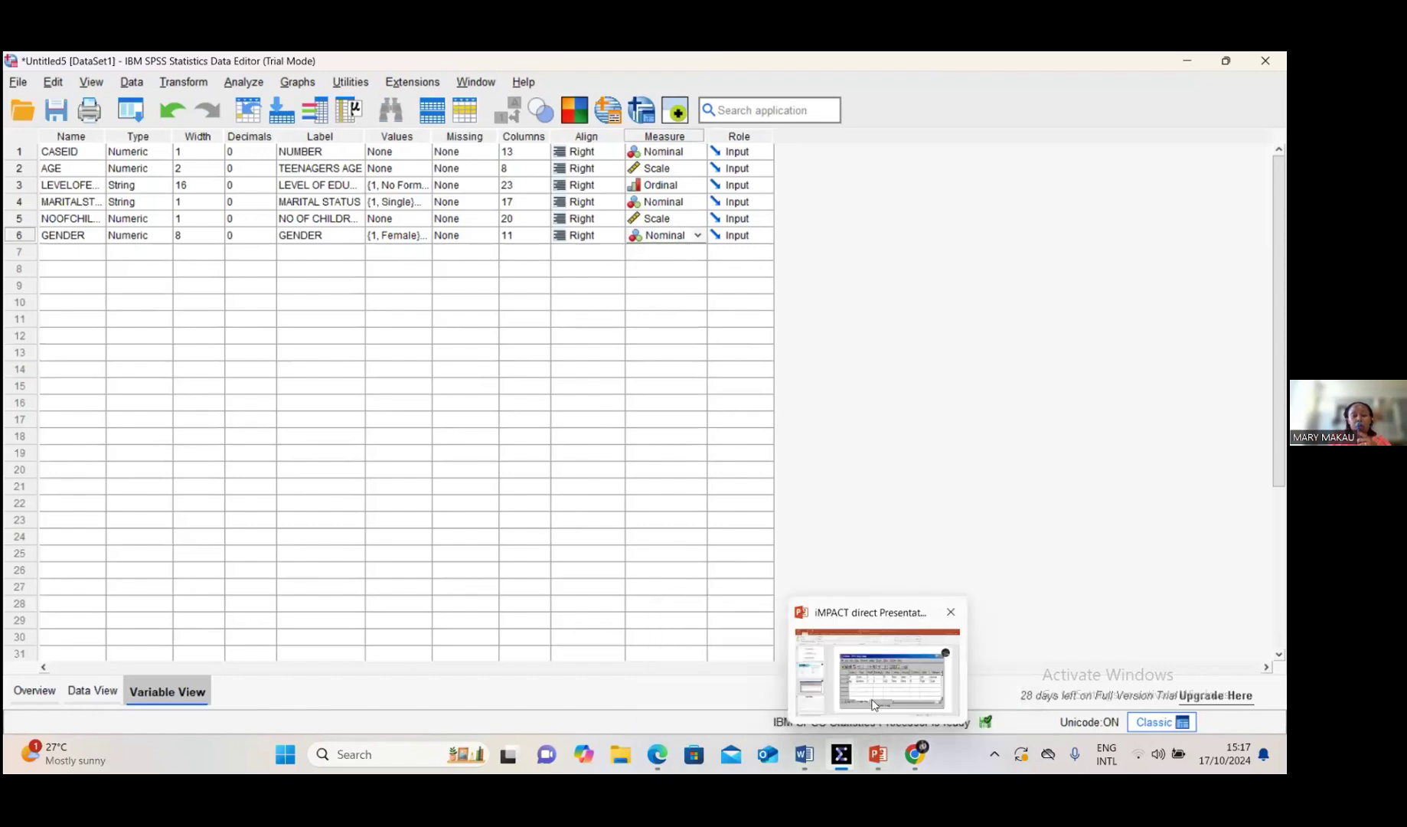
click(878, 672)
scroll(489, 371, up, 2)
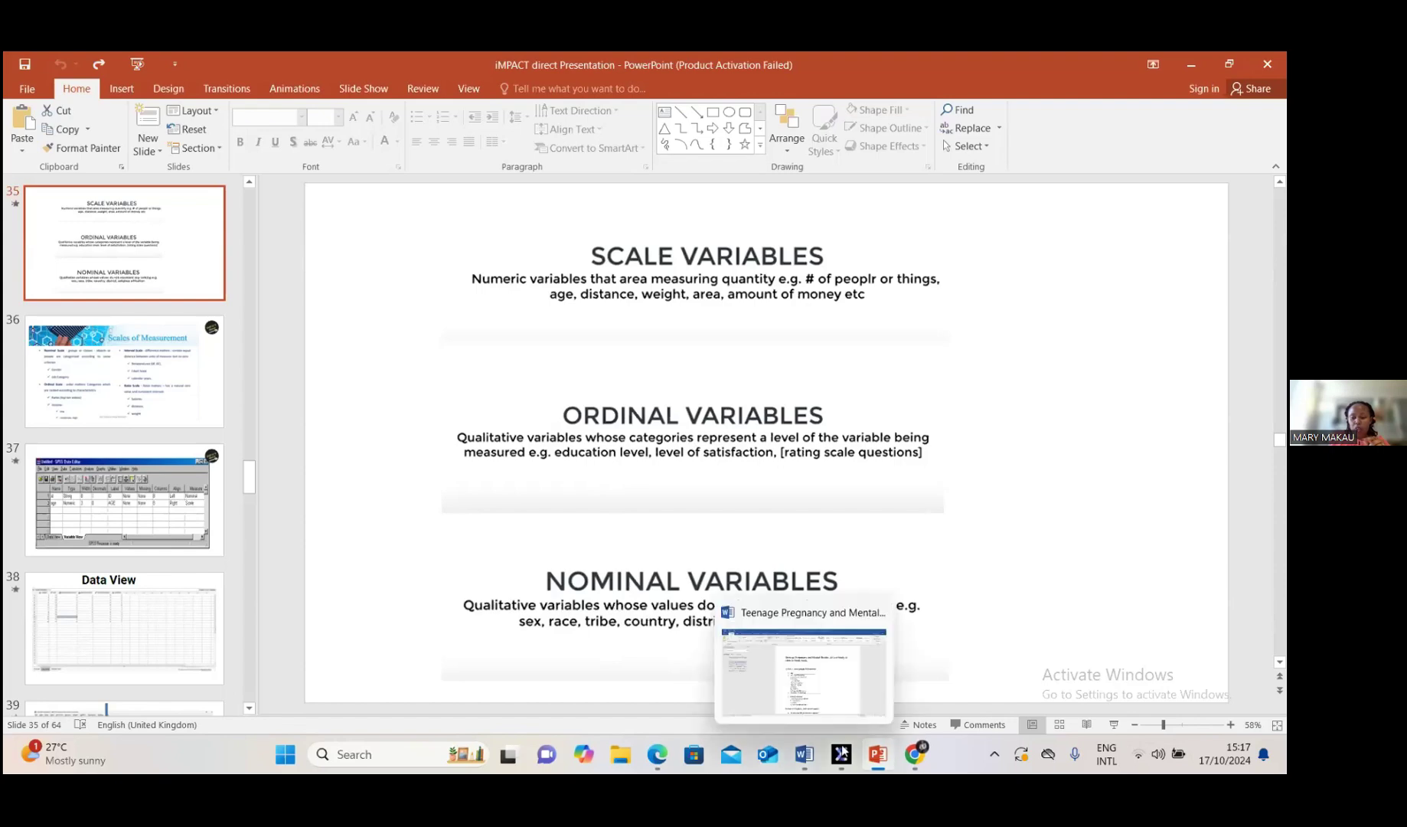
Switch back to the SPSS dataset and review the measurement level options for GENDER, keeping Nominal.
mouse_move(850, 757)
click(931, 670)
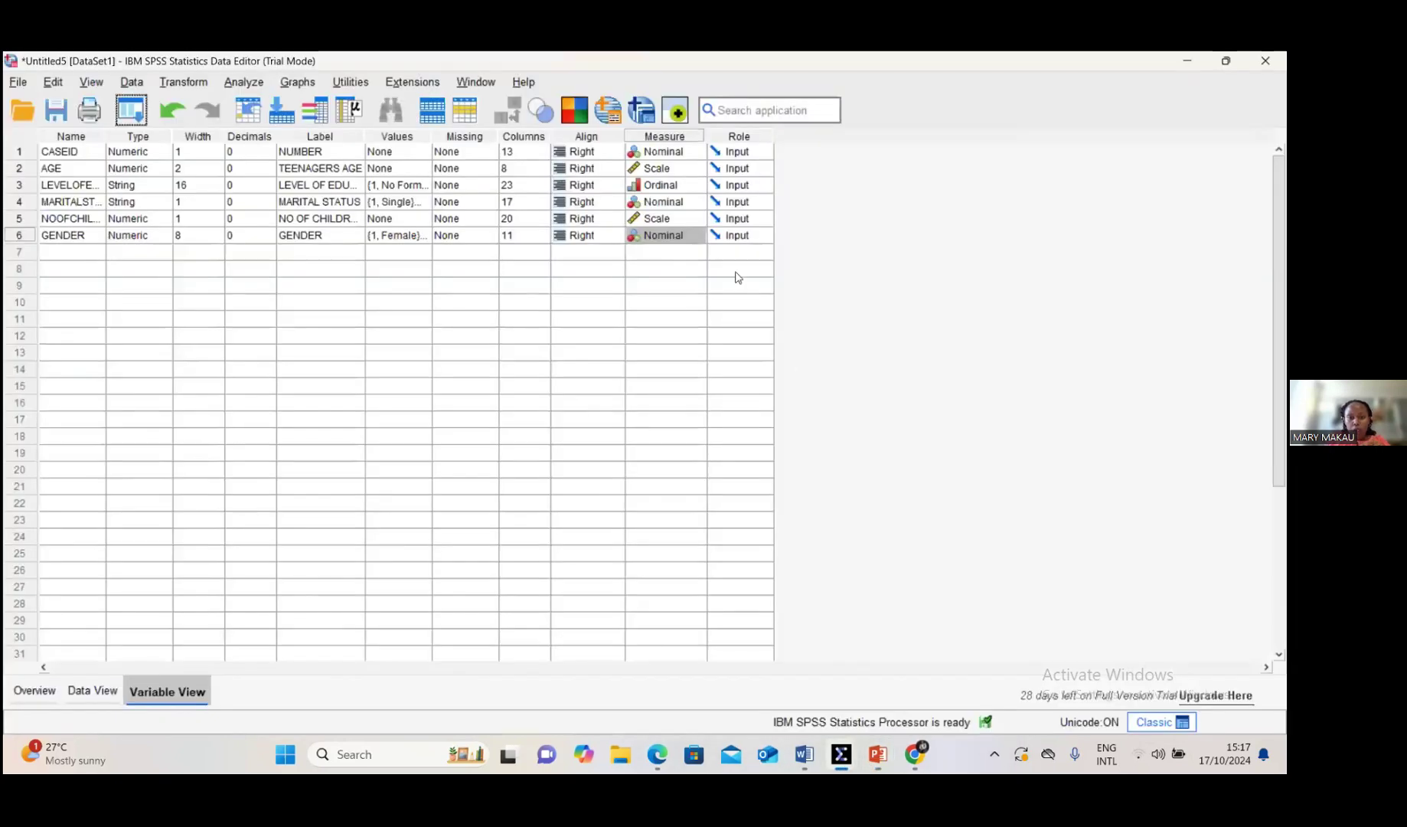
click(687, 240)
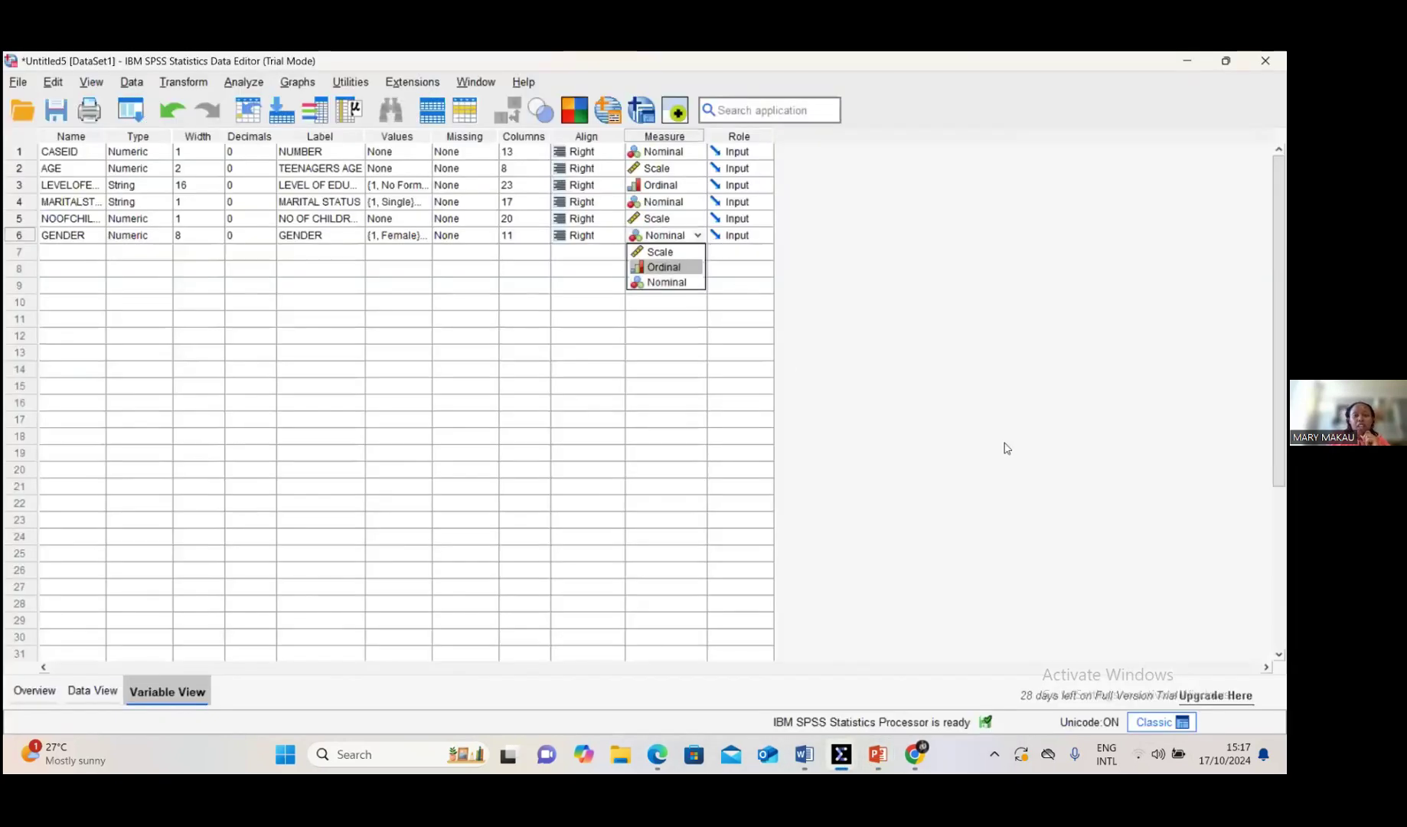
click(1004, 447)
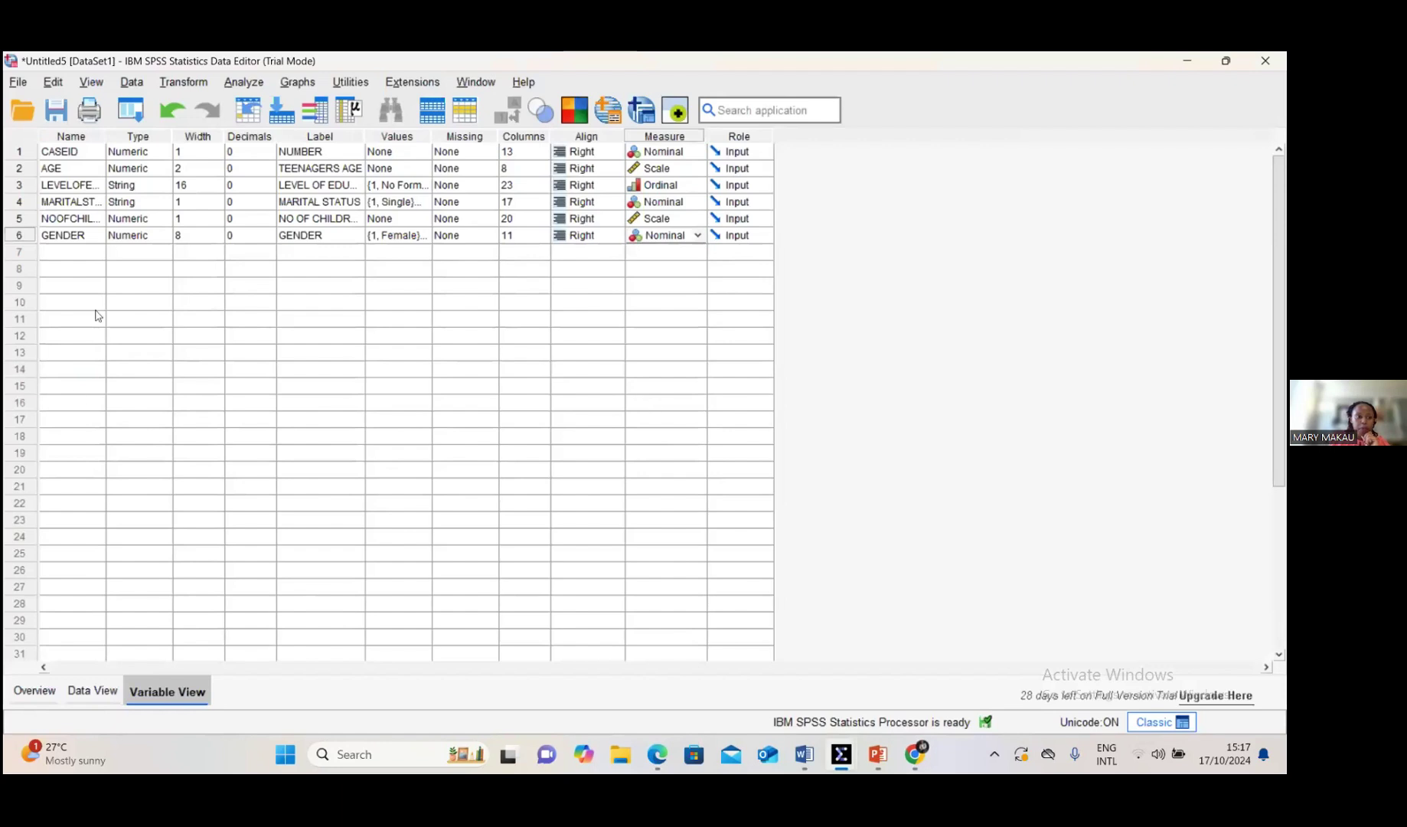
Set the width of the number-of-children variable to 2, keeping its type Numeric and decimals at 0.
click(55, 219)
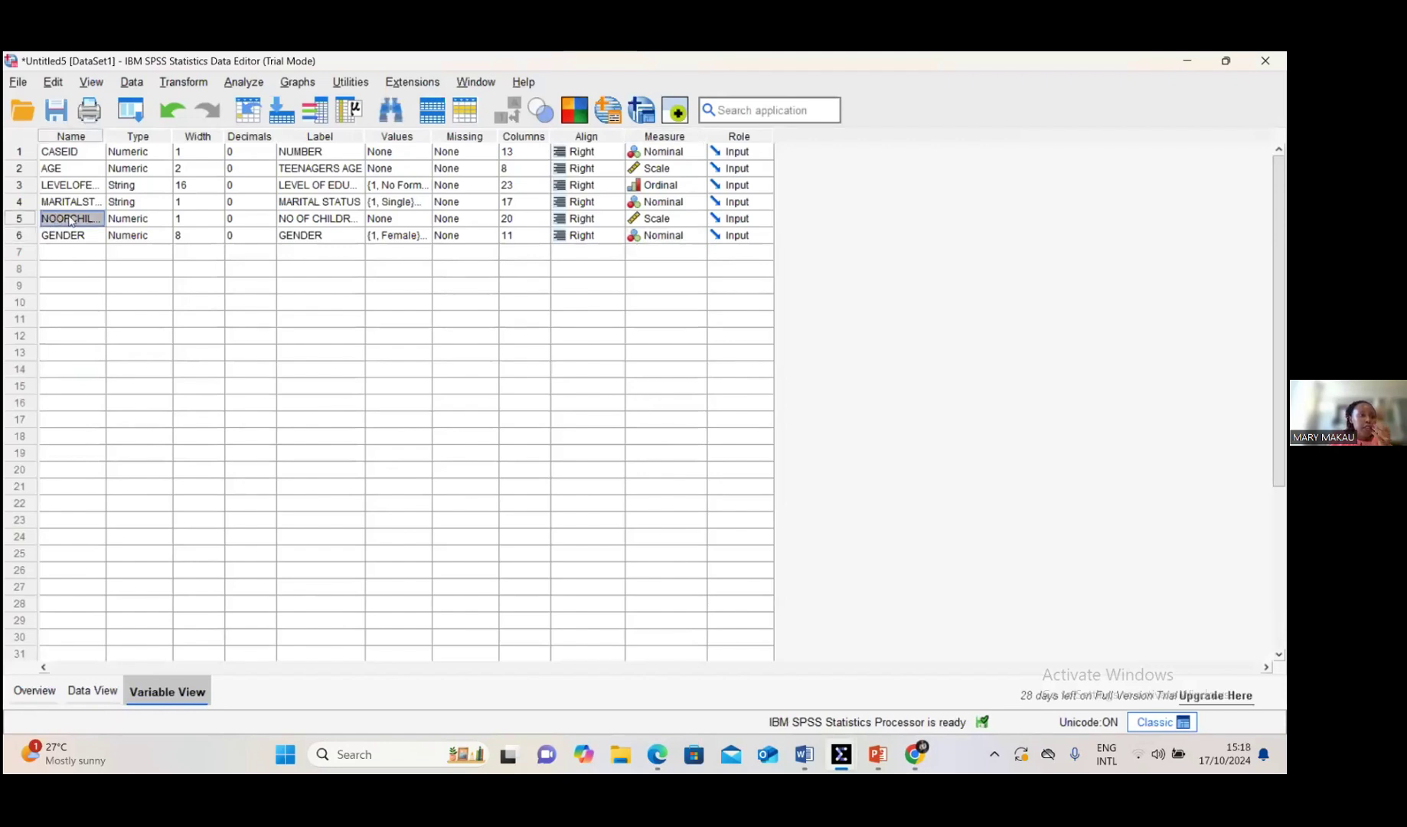
click(141, 220)
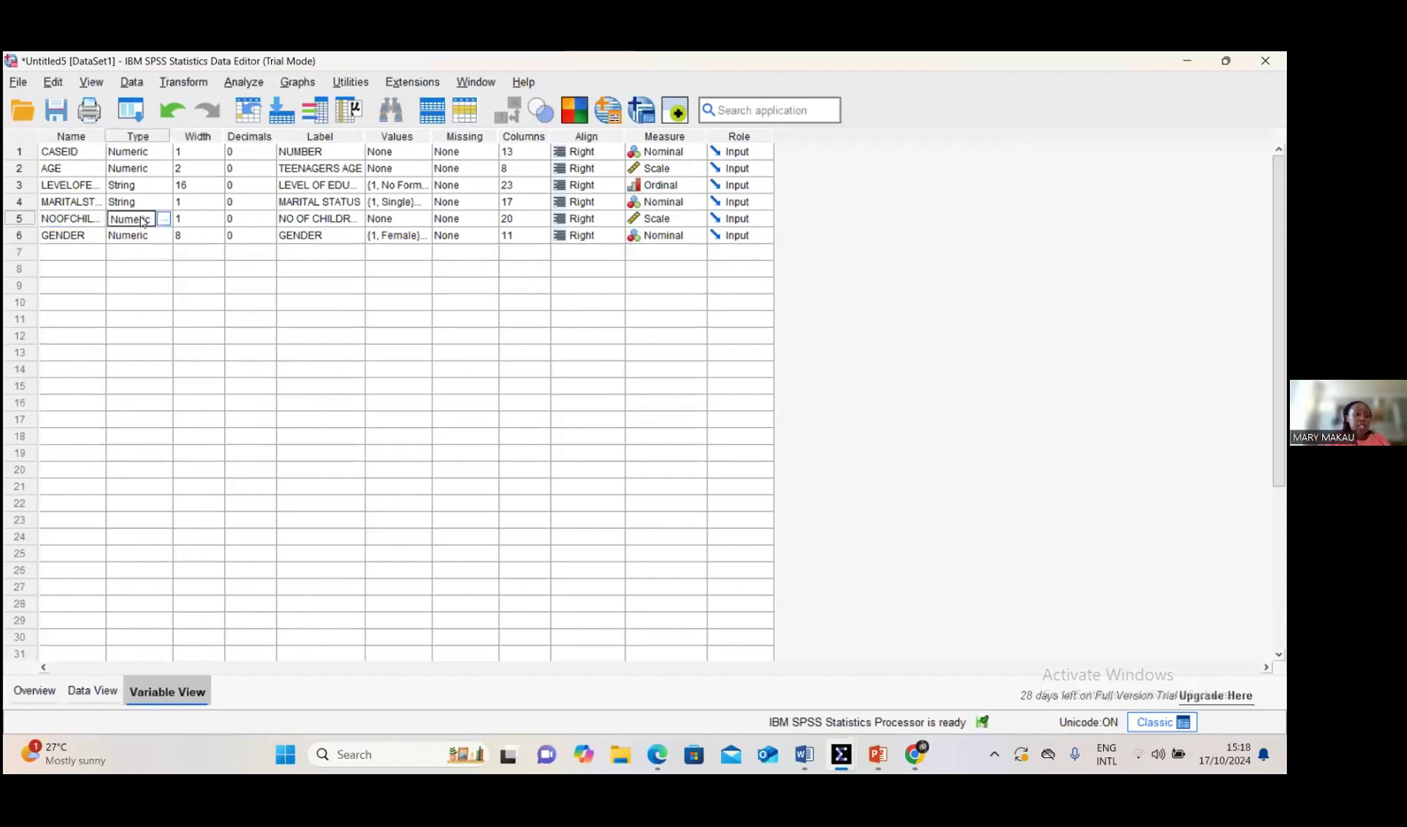
click(183, 222)
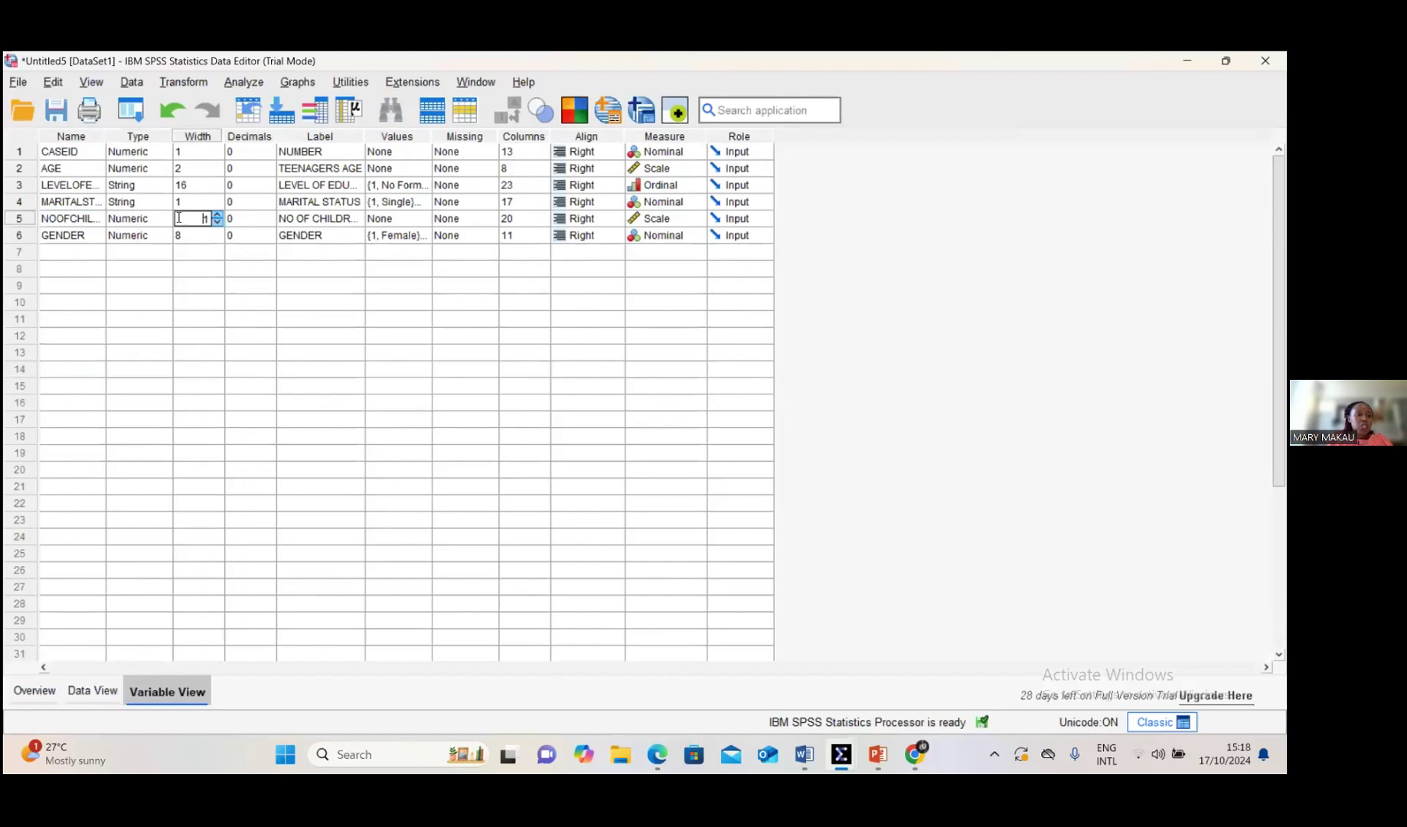
click(218, 216)
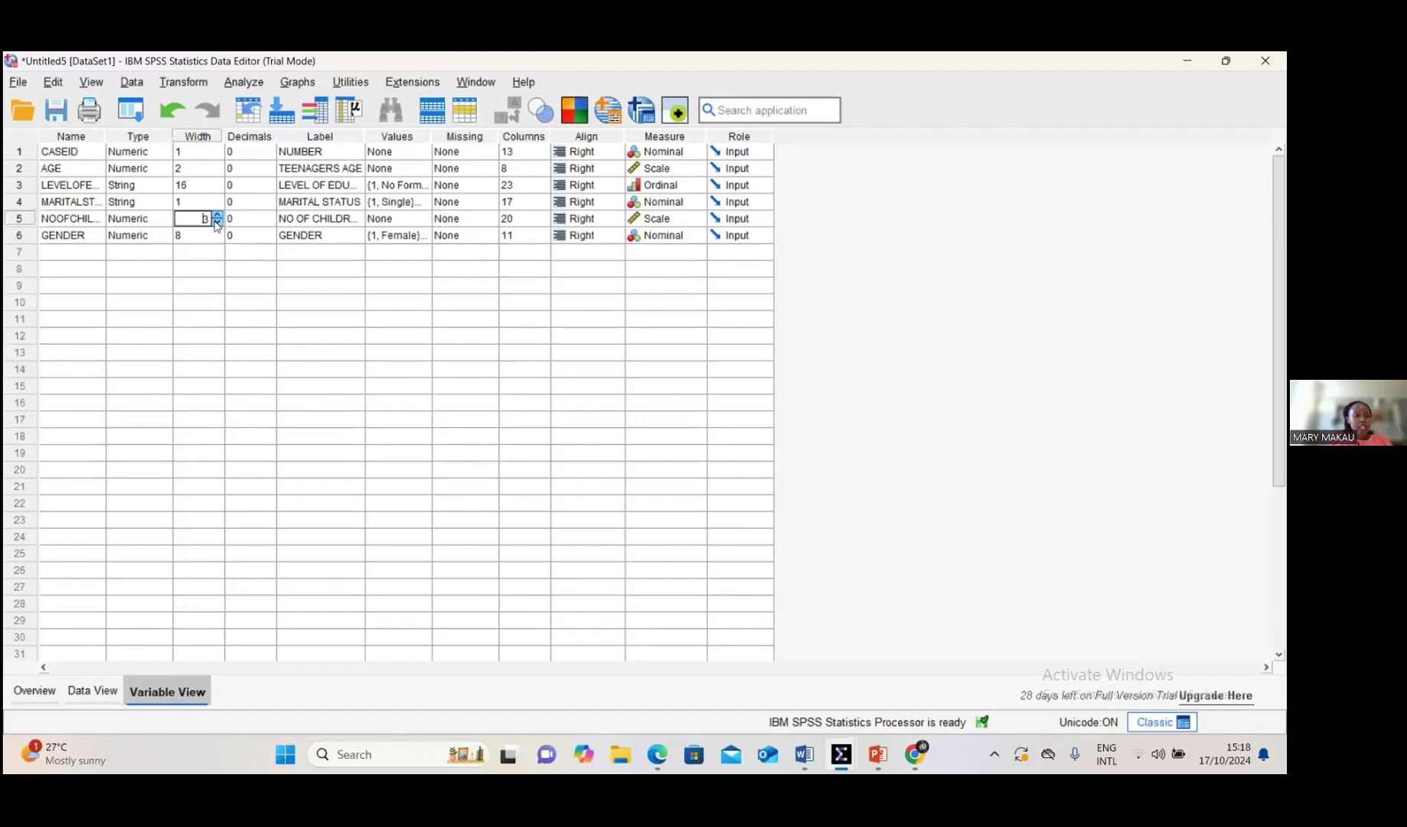
click(218, 222)
click(257, 220)
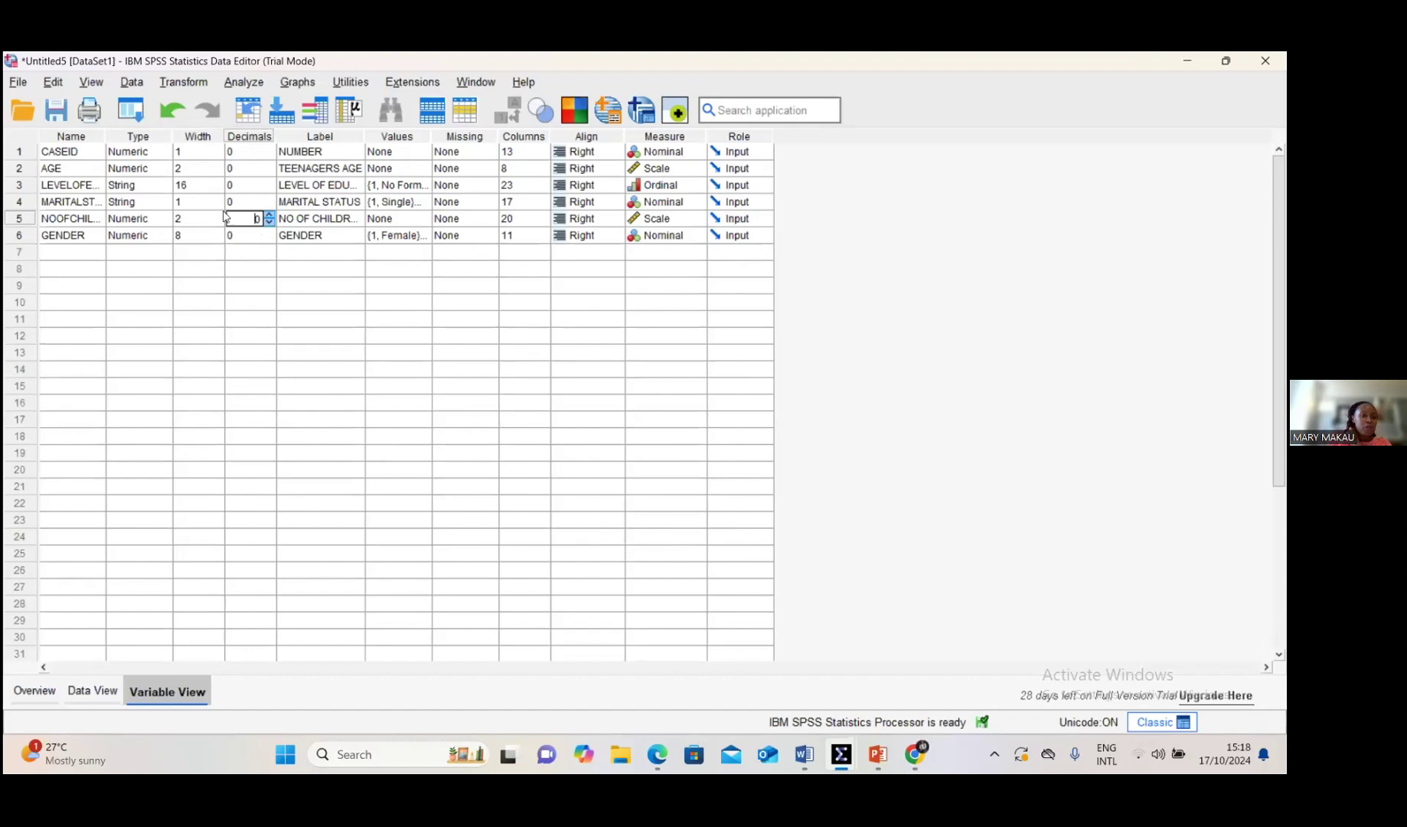
click(327, 290)
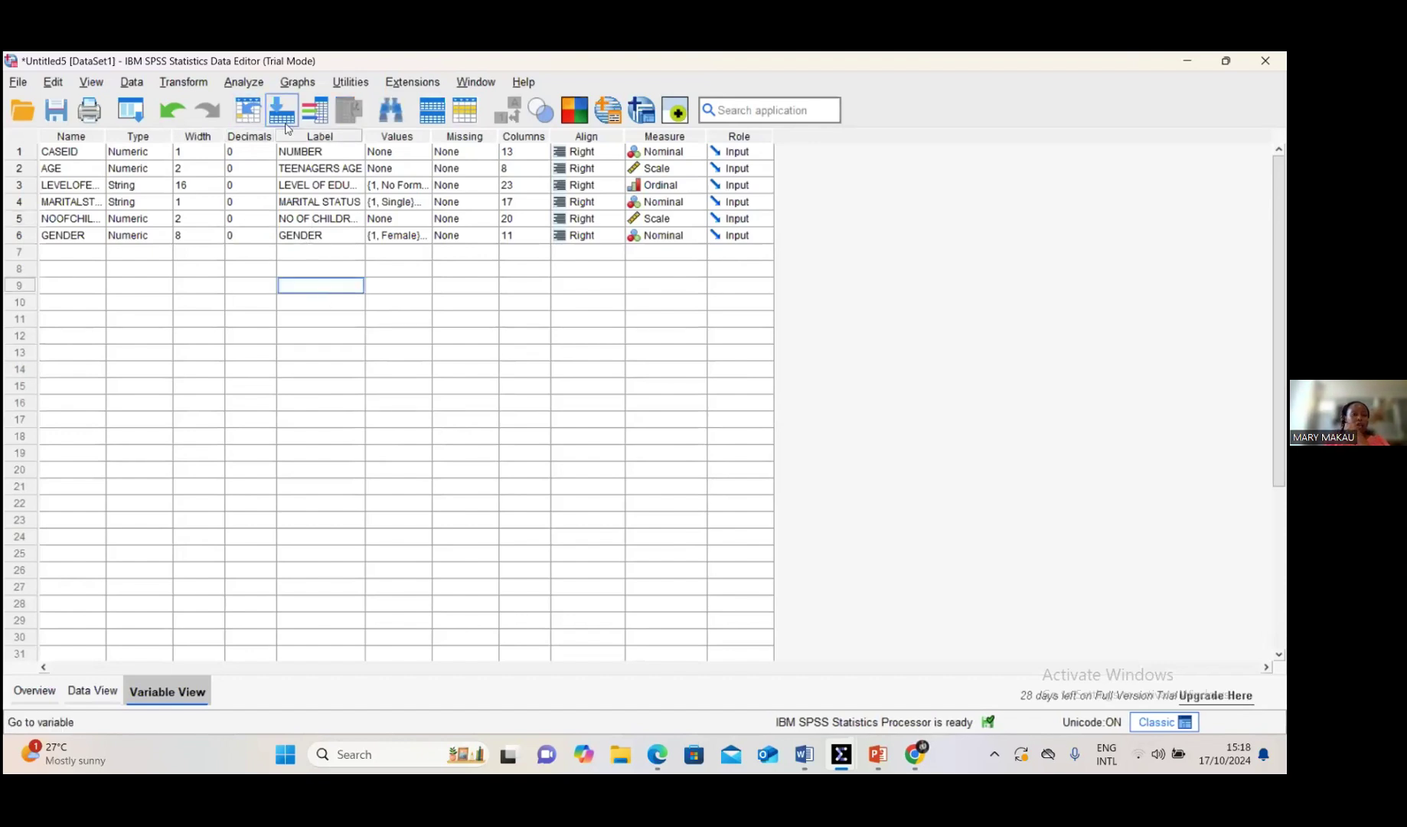
Review the number-of-children variable's label, values, missing, columns and measurement level settings, keeping Scale as the measure.
double_click(320, 218)
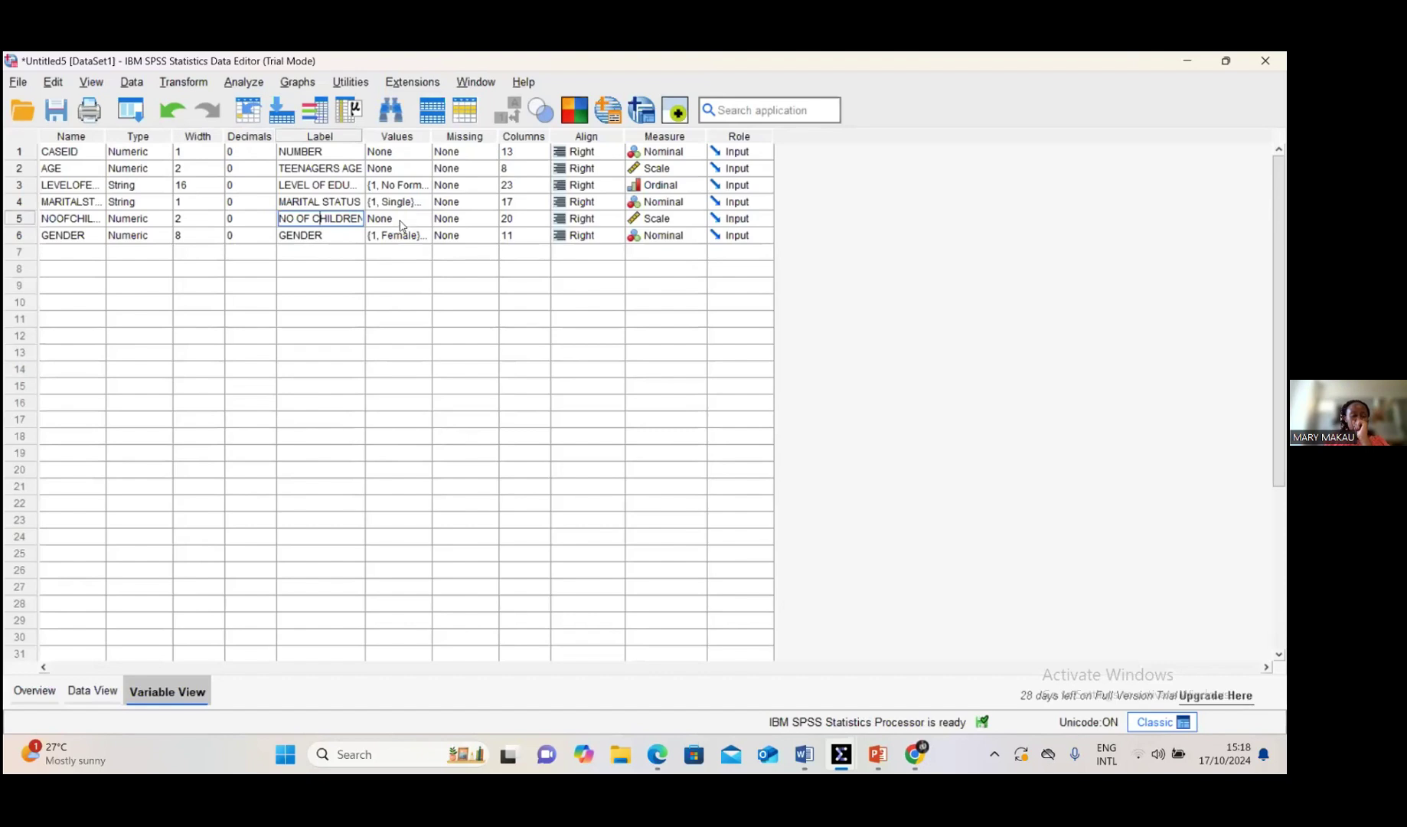
click(399, 219)
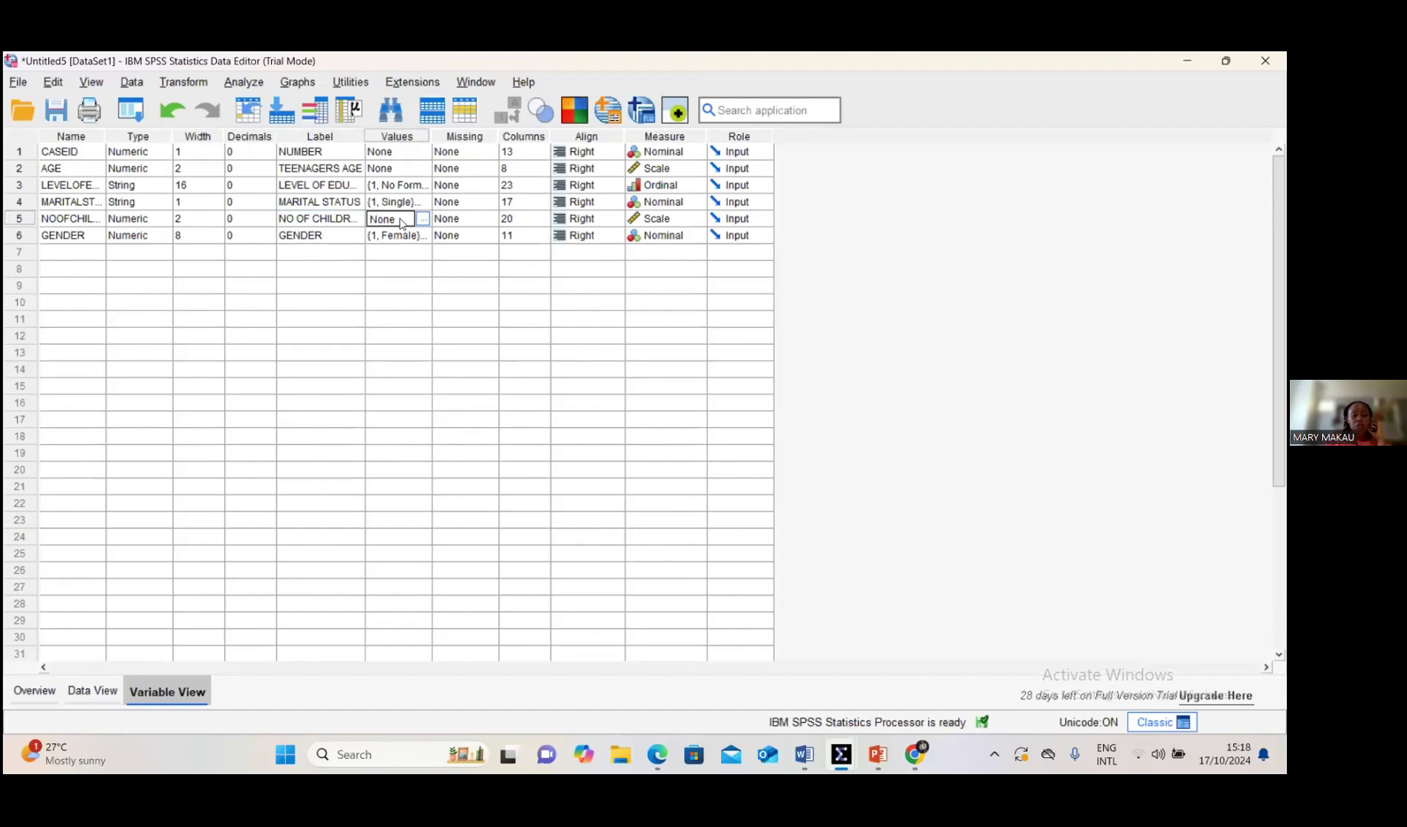
click(468, 220)
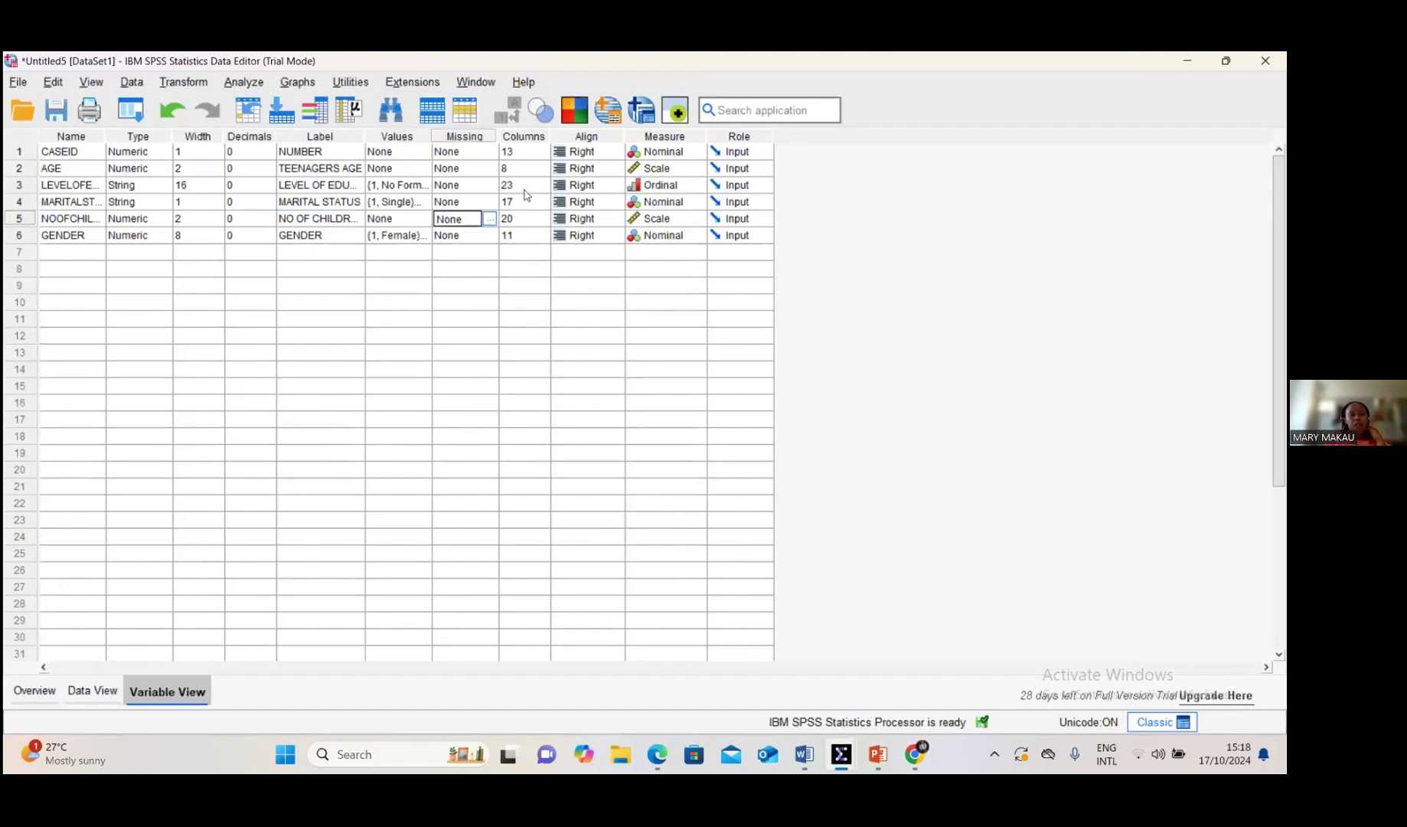
click(527, 221)
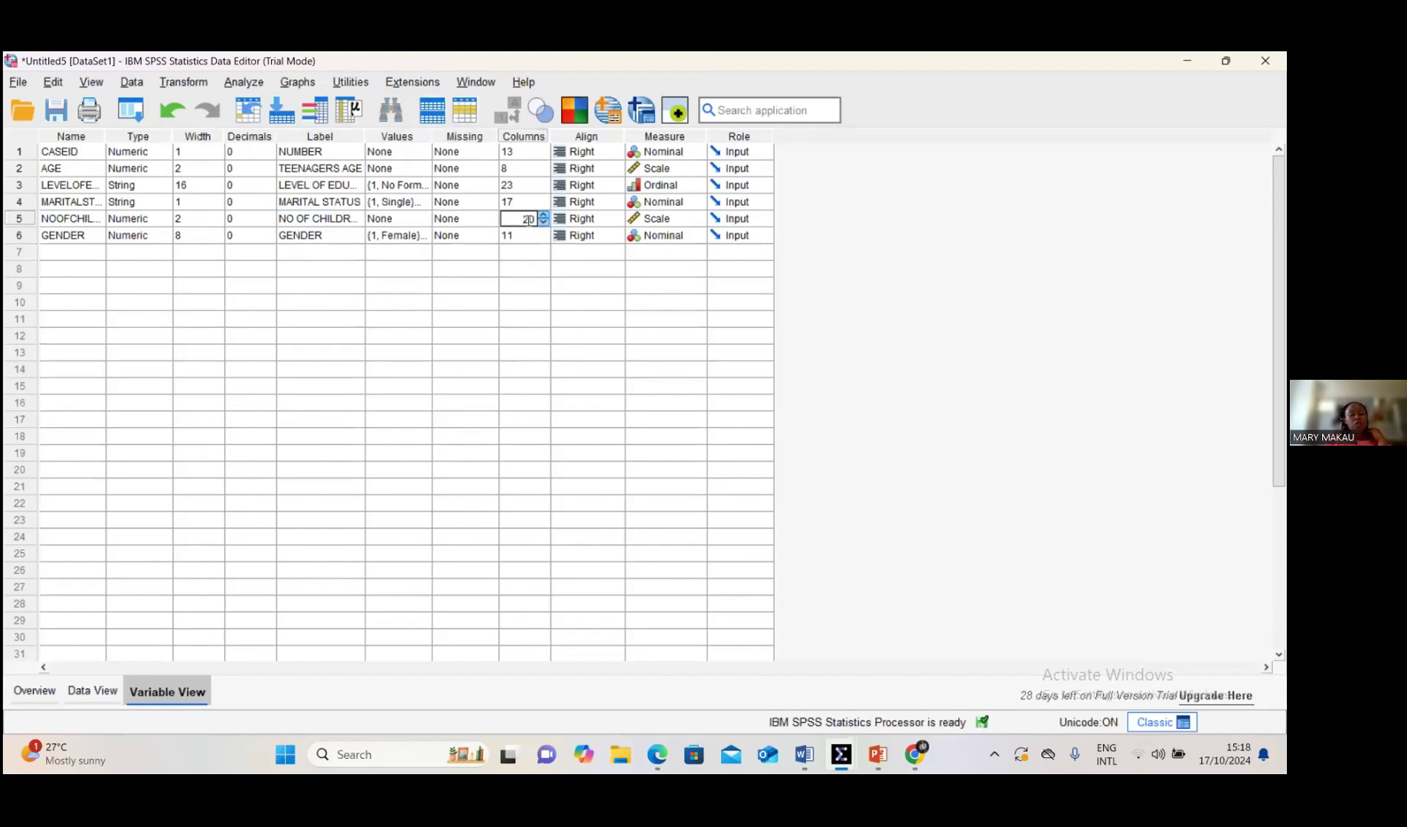
click(683, 219)
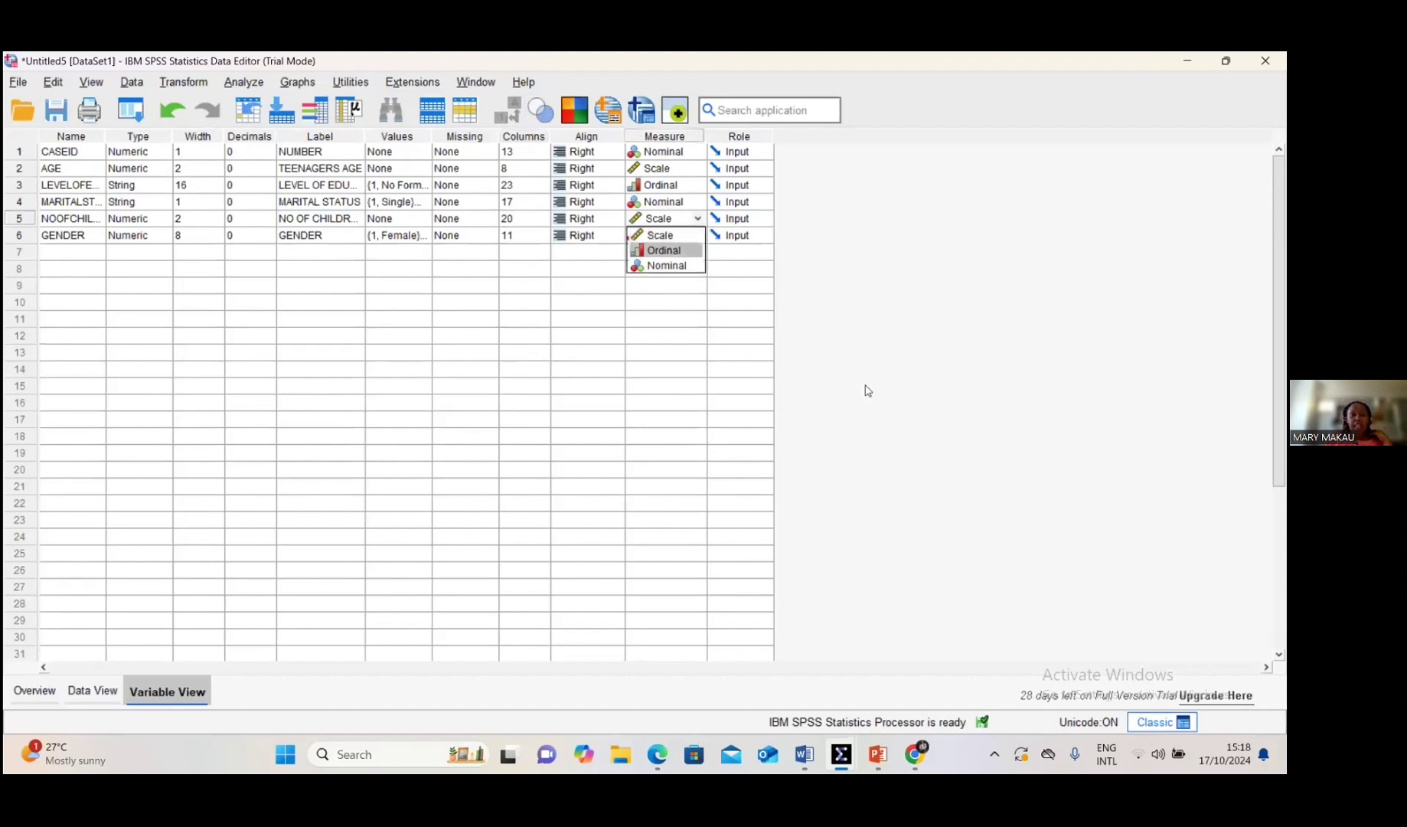
key(Escape)
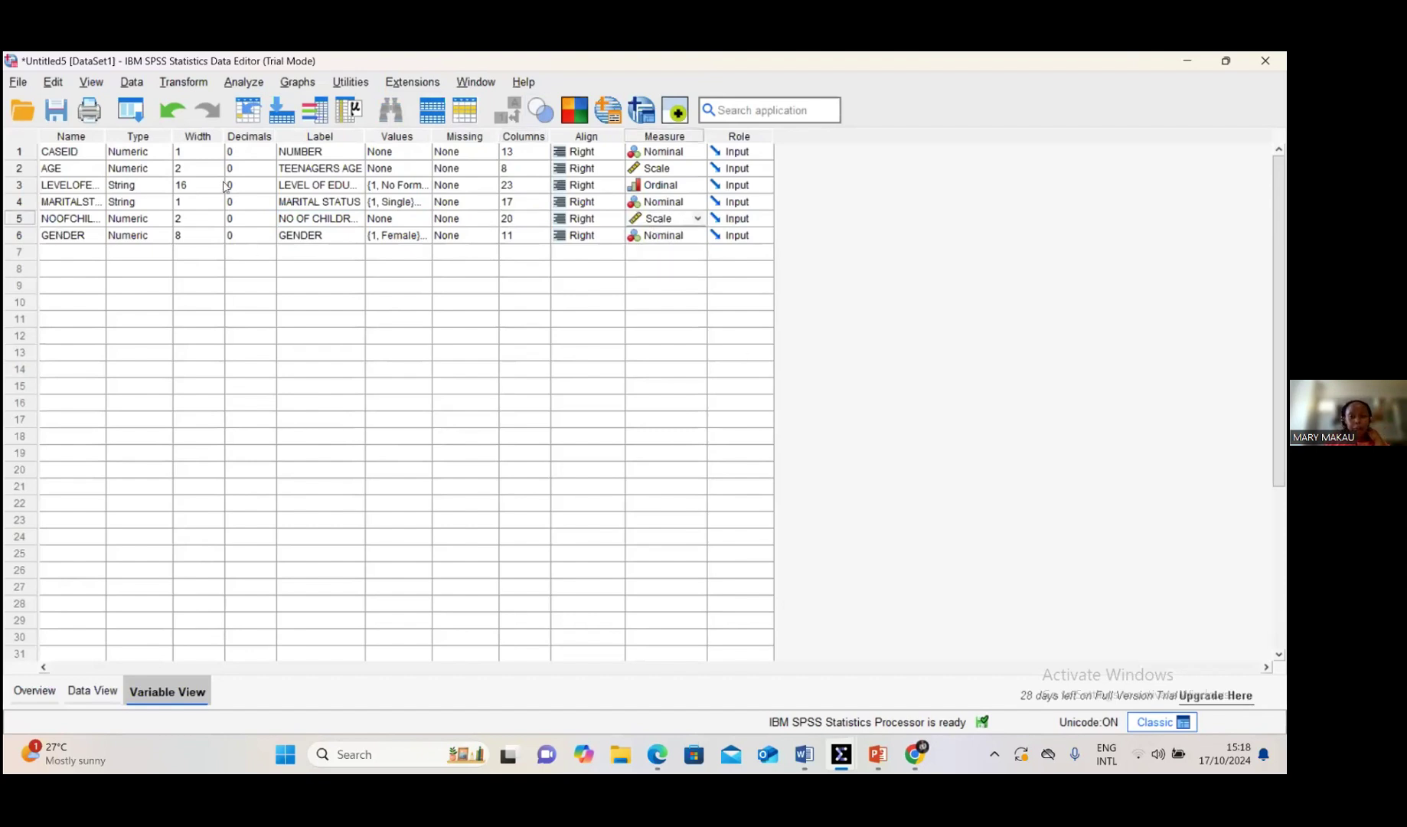
Select the marital status variable, then switch to the Word questionnaire and examine the demographic questions in Section 1.
click(21, 207)
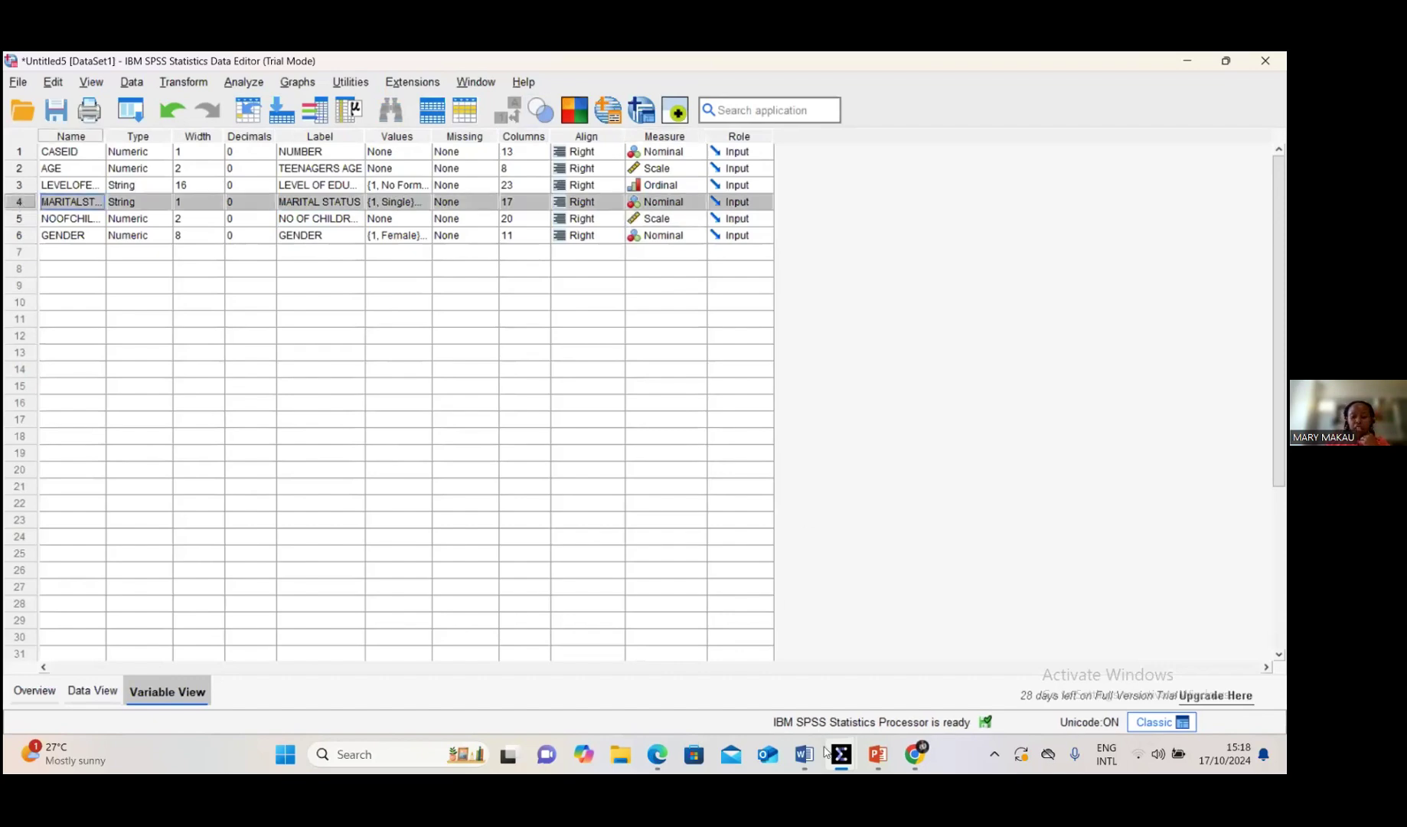
mouse_move(804, 754)
click(810, 688)
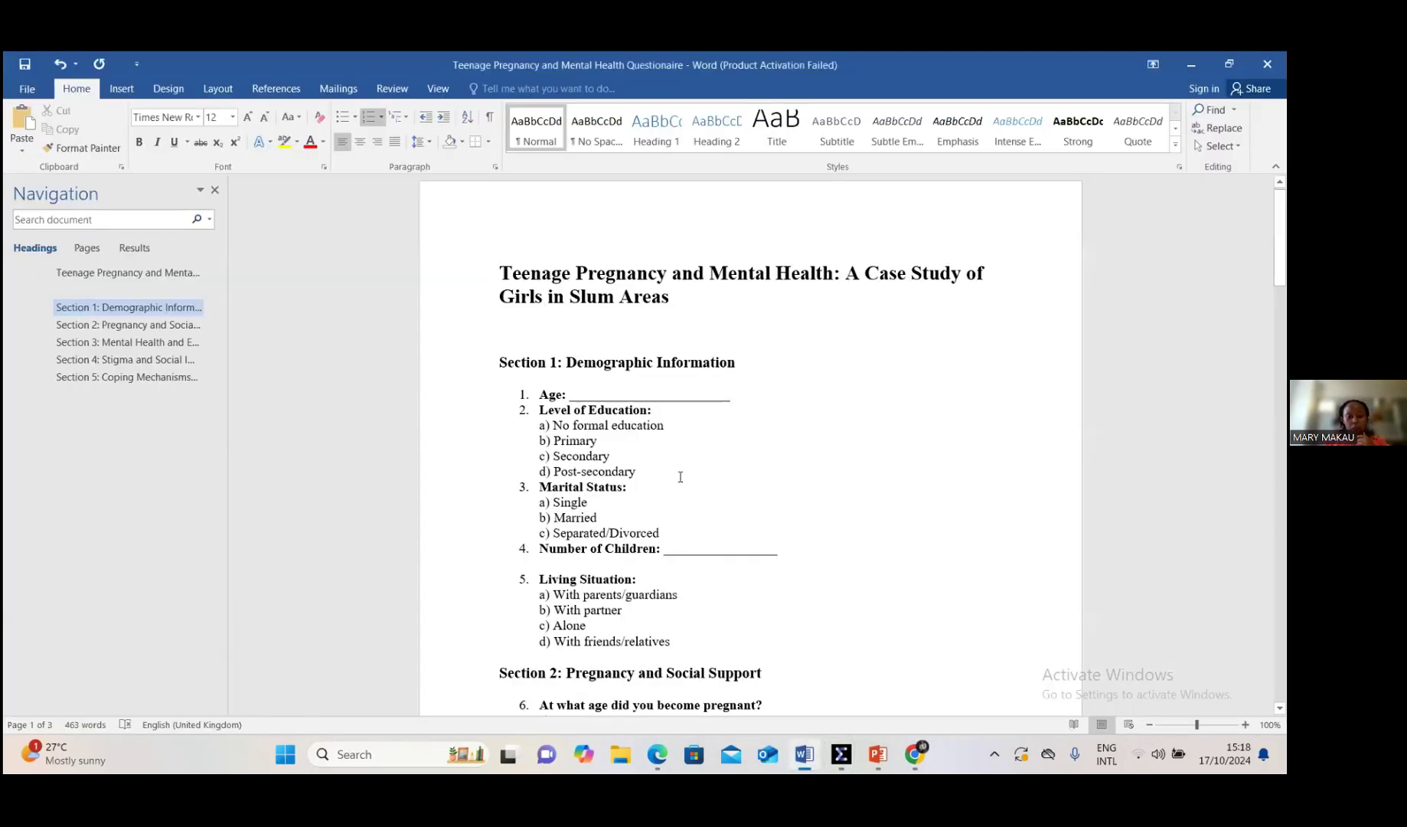
drag(1279, 245, 1279, 262)
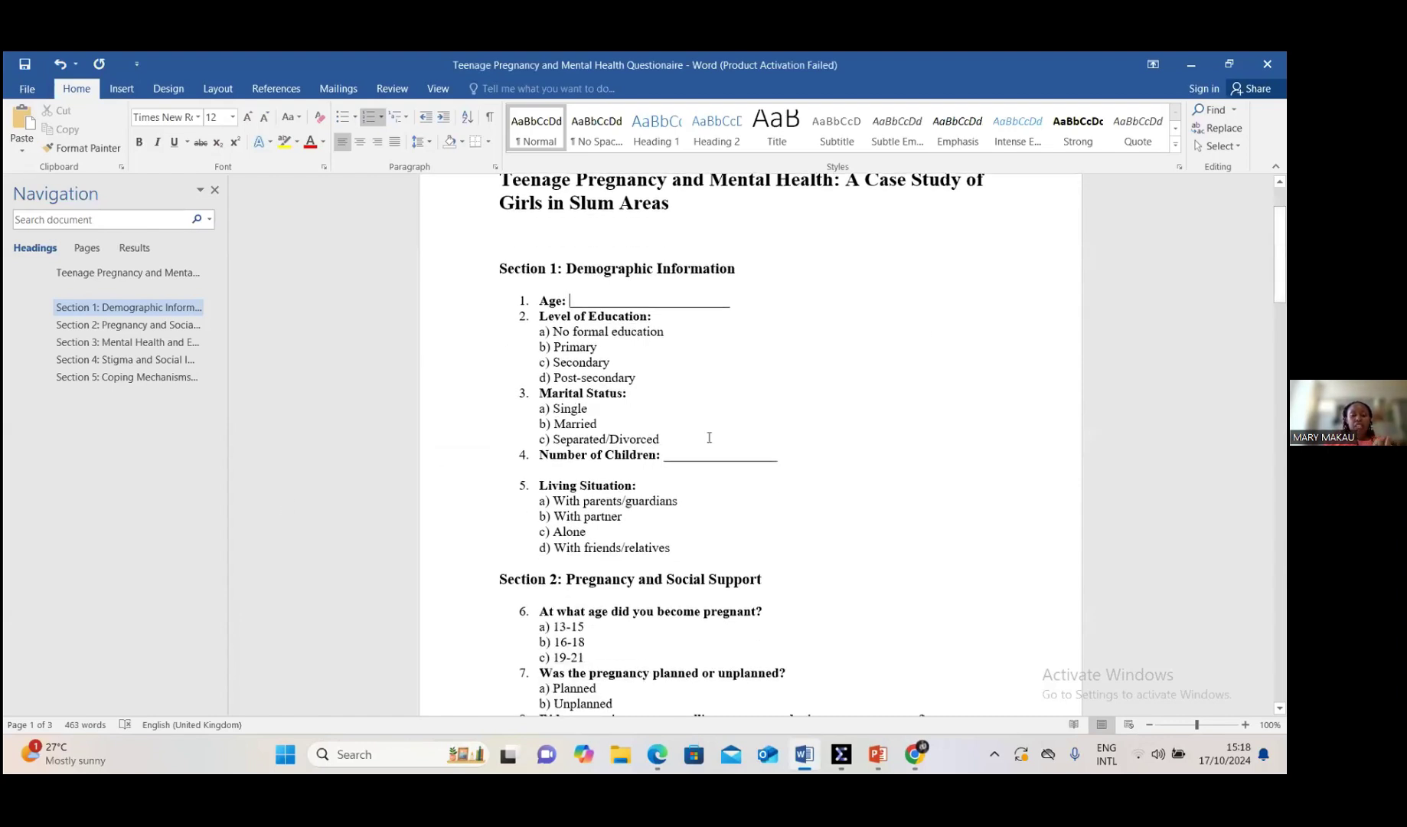
mouse_move(858, 758)
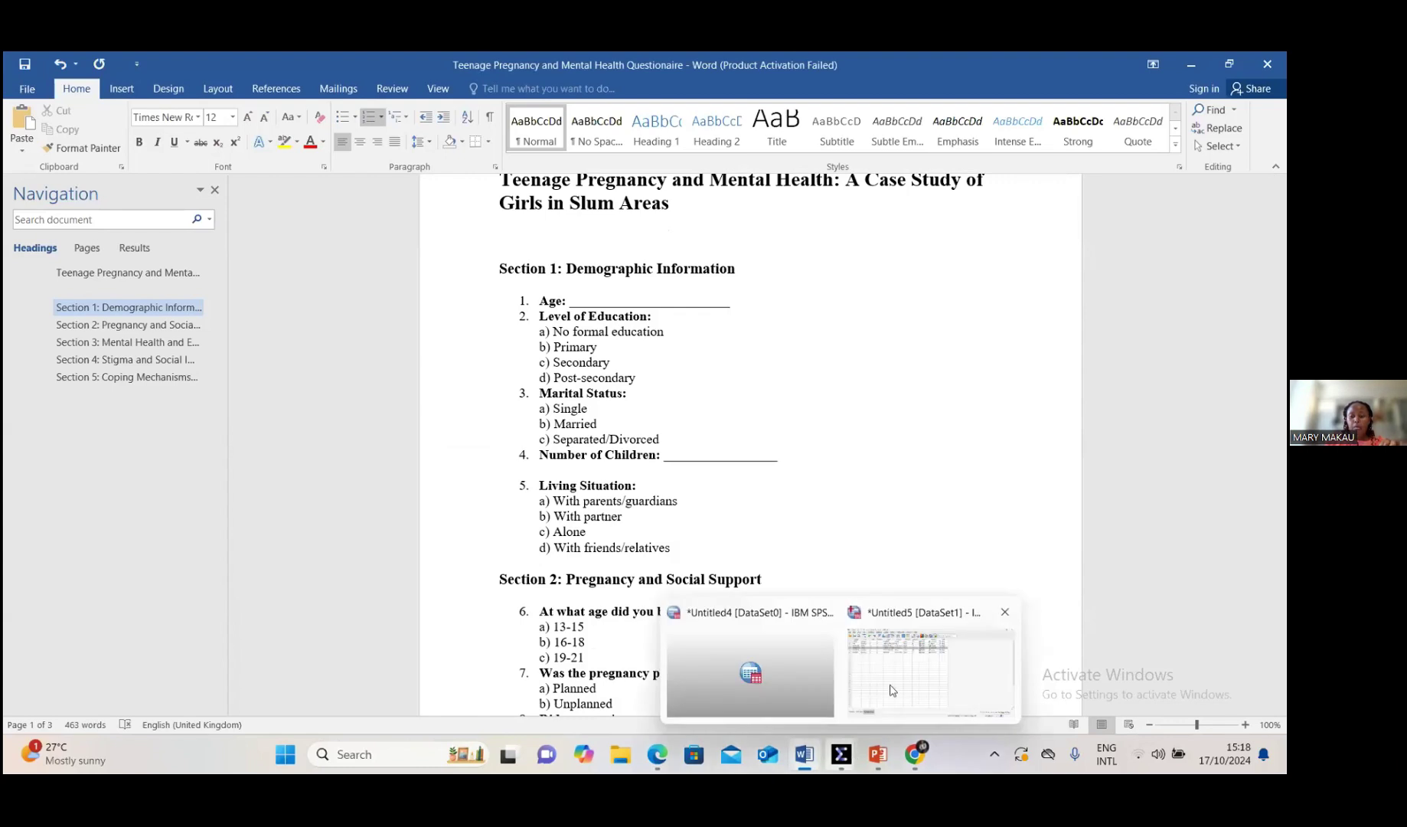
Switch back to the SPSS dataset and change the marital status variable's type to Numeric, accepting the discarding of incompatible value labels.
click(855, 612)
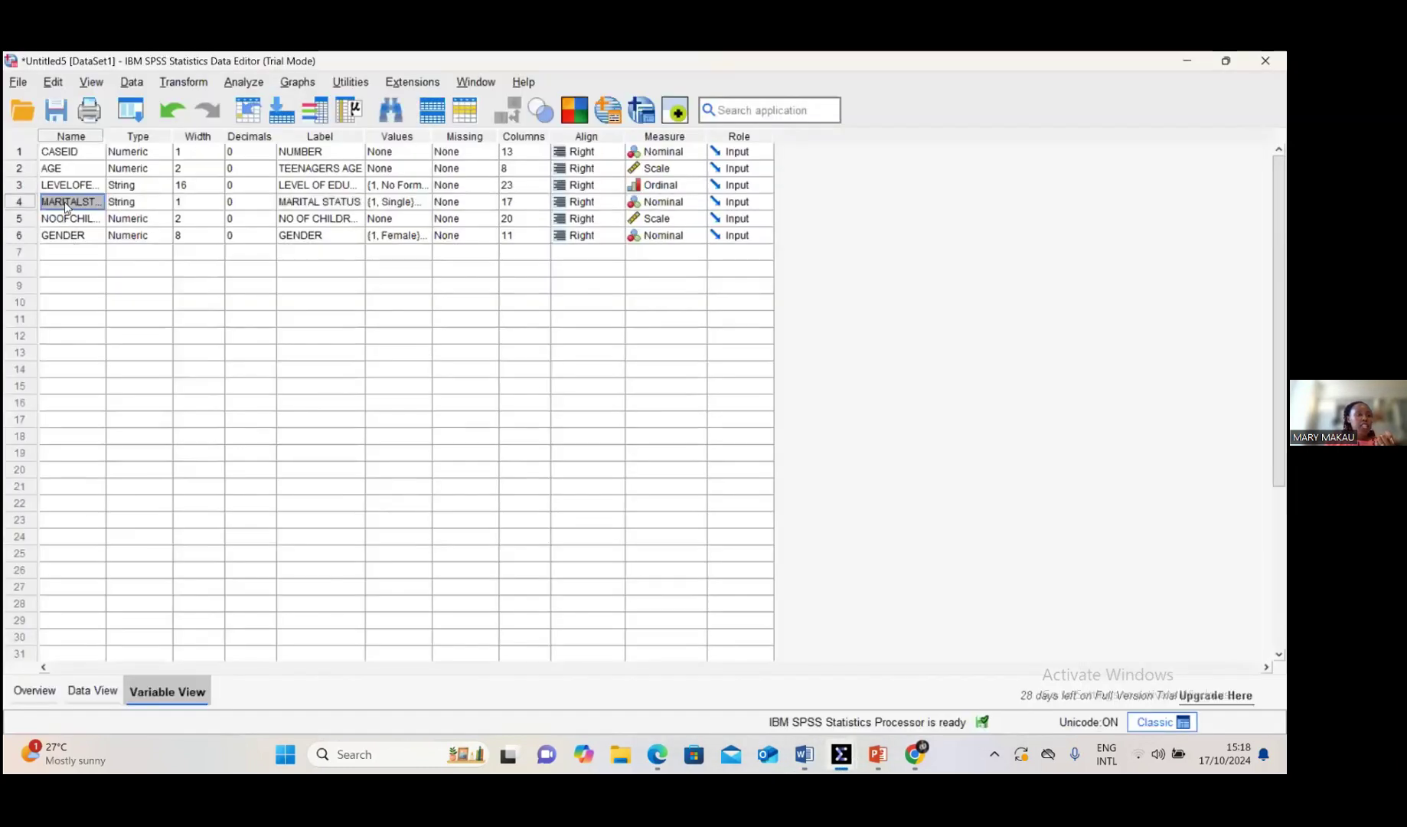
click(151, 204)
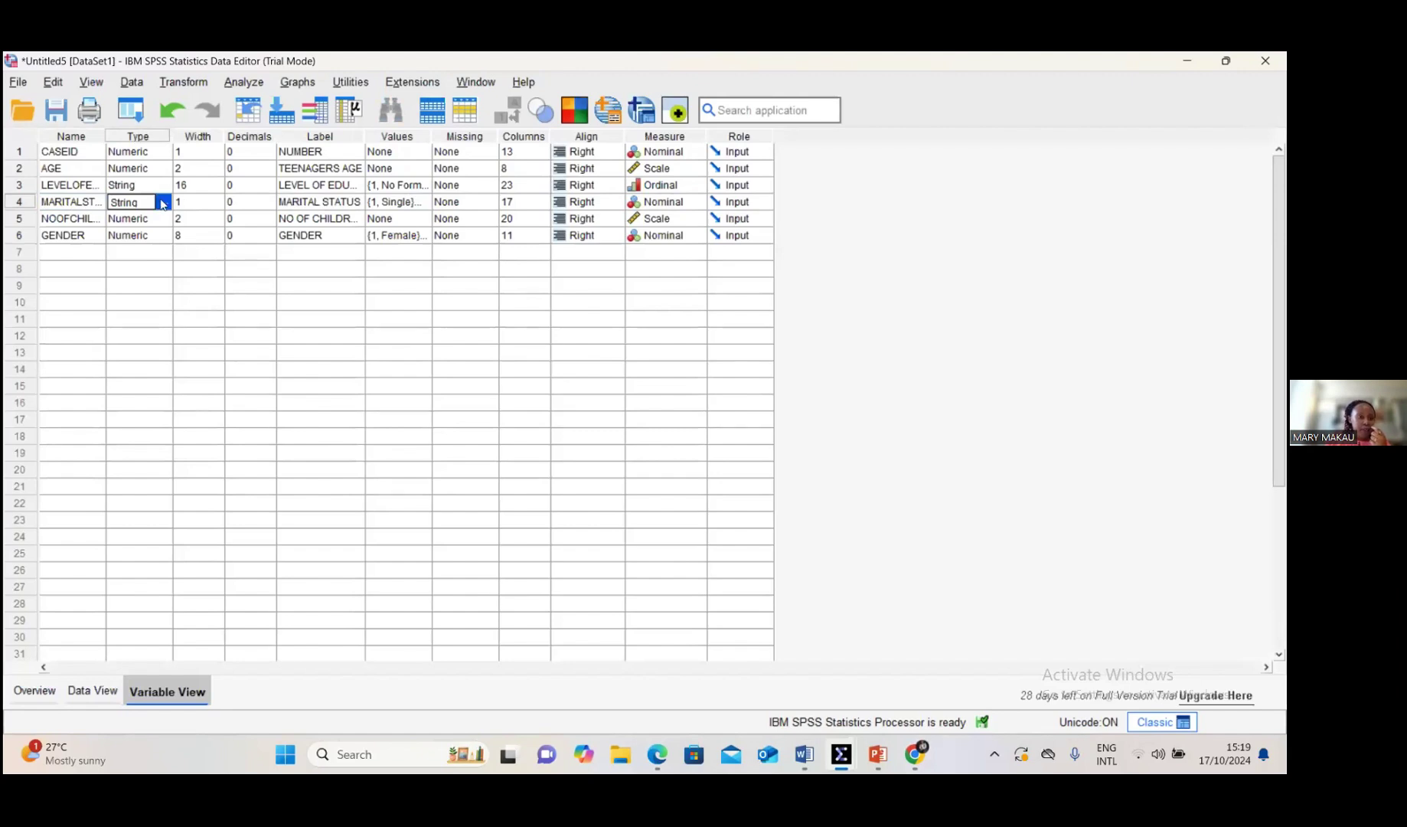
click(162, 202)
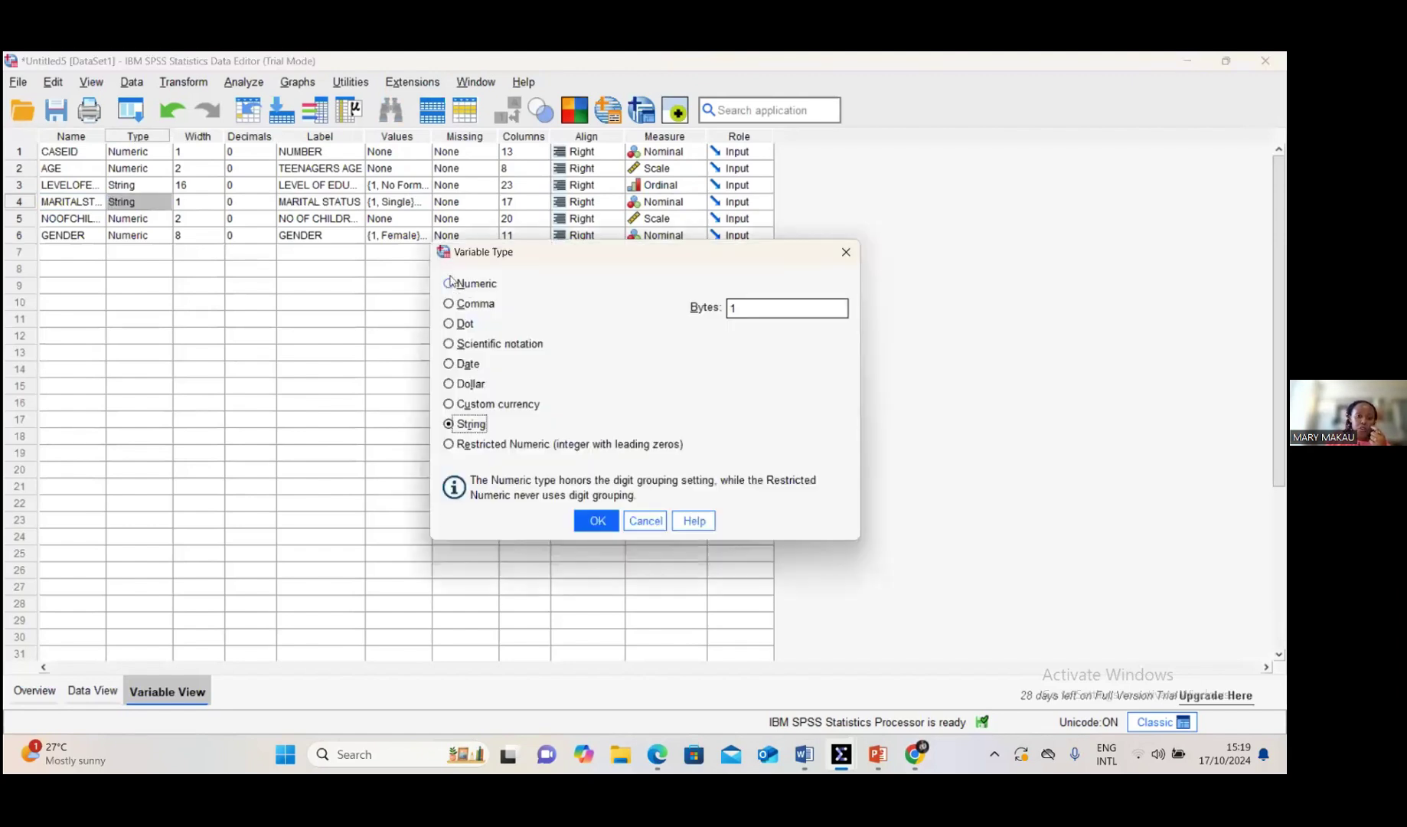
click(450, 283)
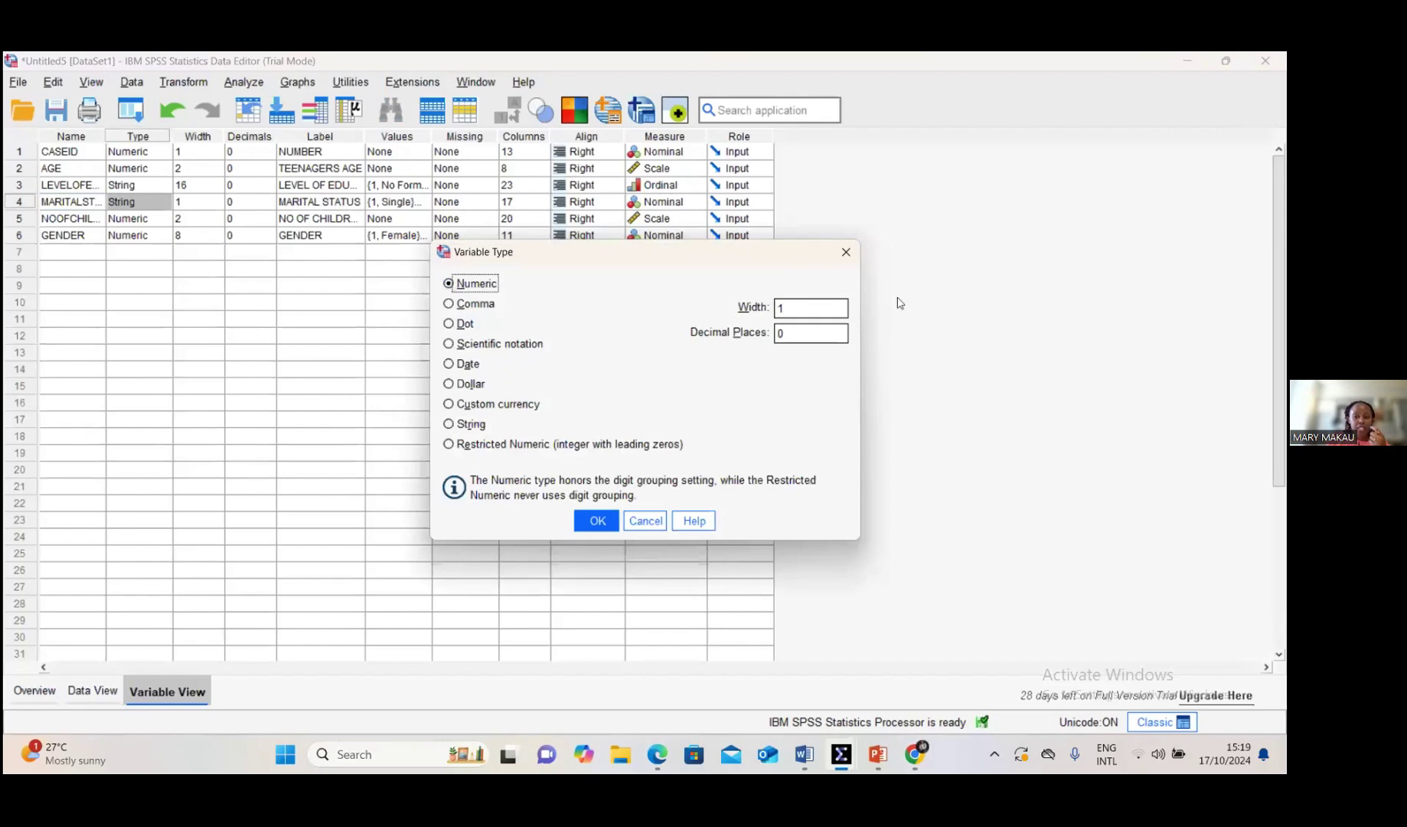
click(596, 521)
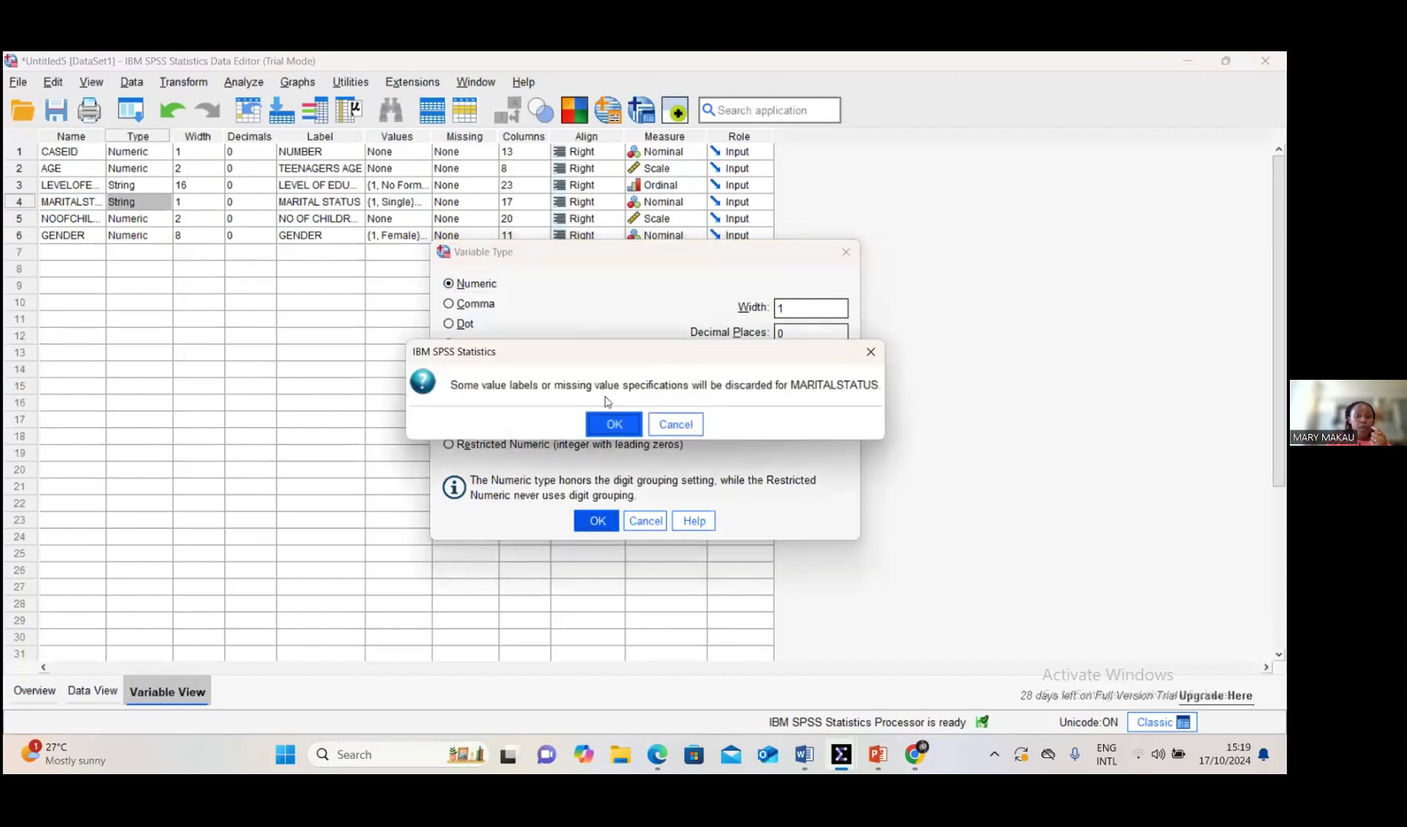
click(598, 426)
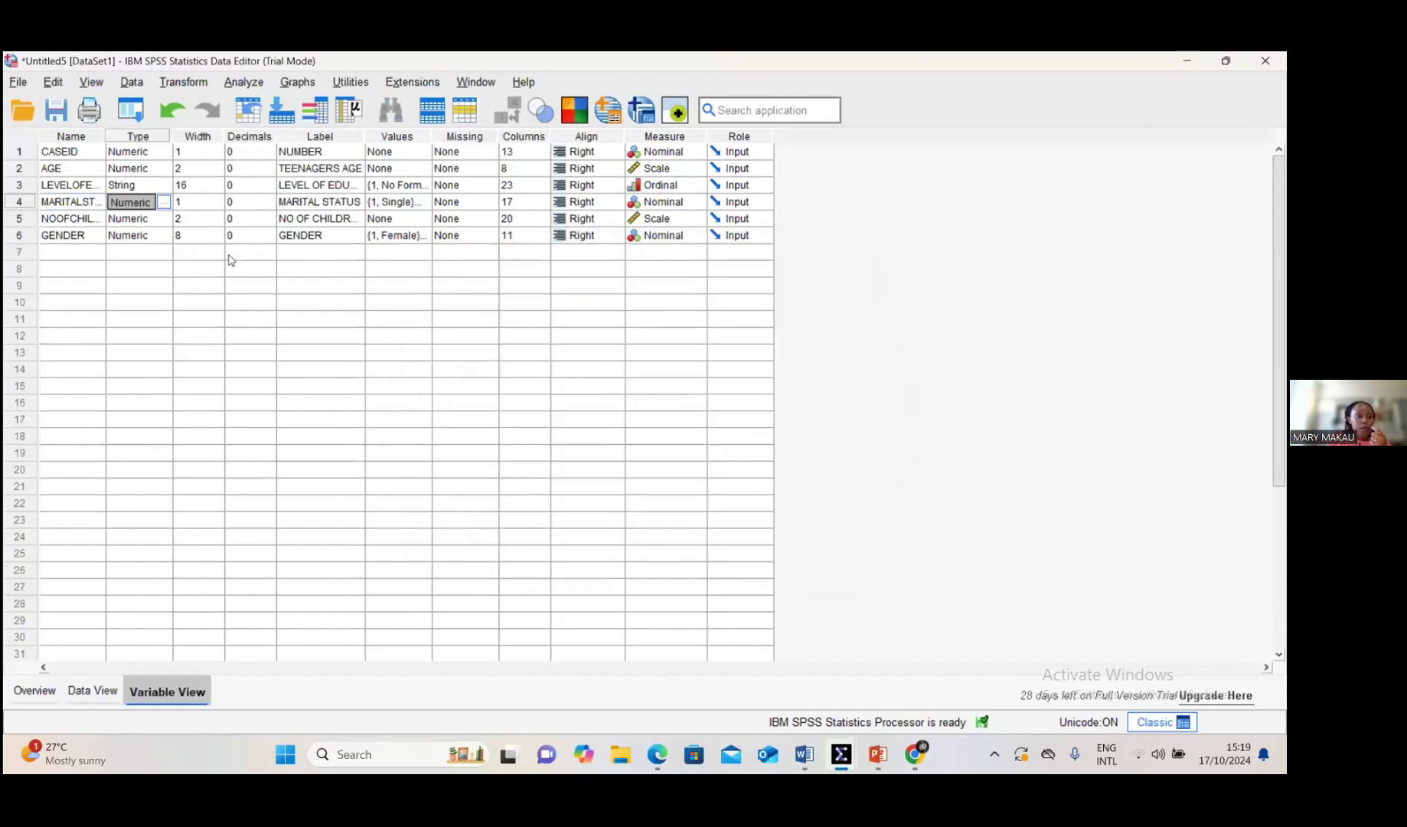
Review the marital status variable's width, decimals and label, and examine each code and label in its value labels.
click(192, 202)
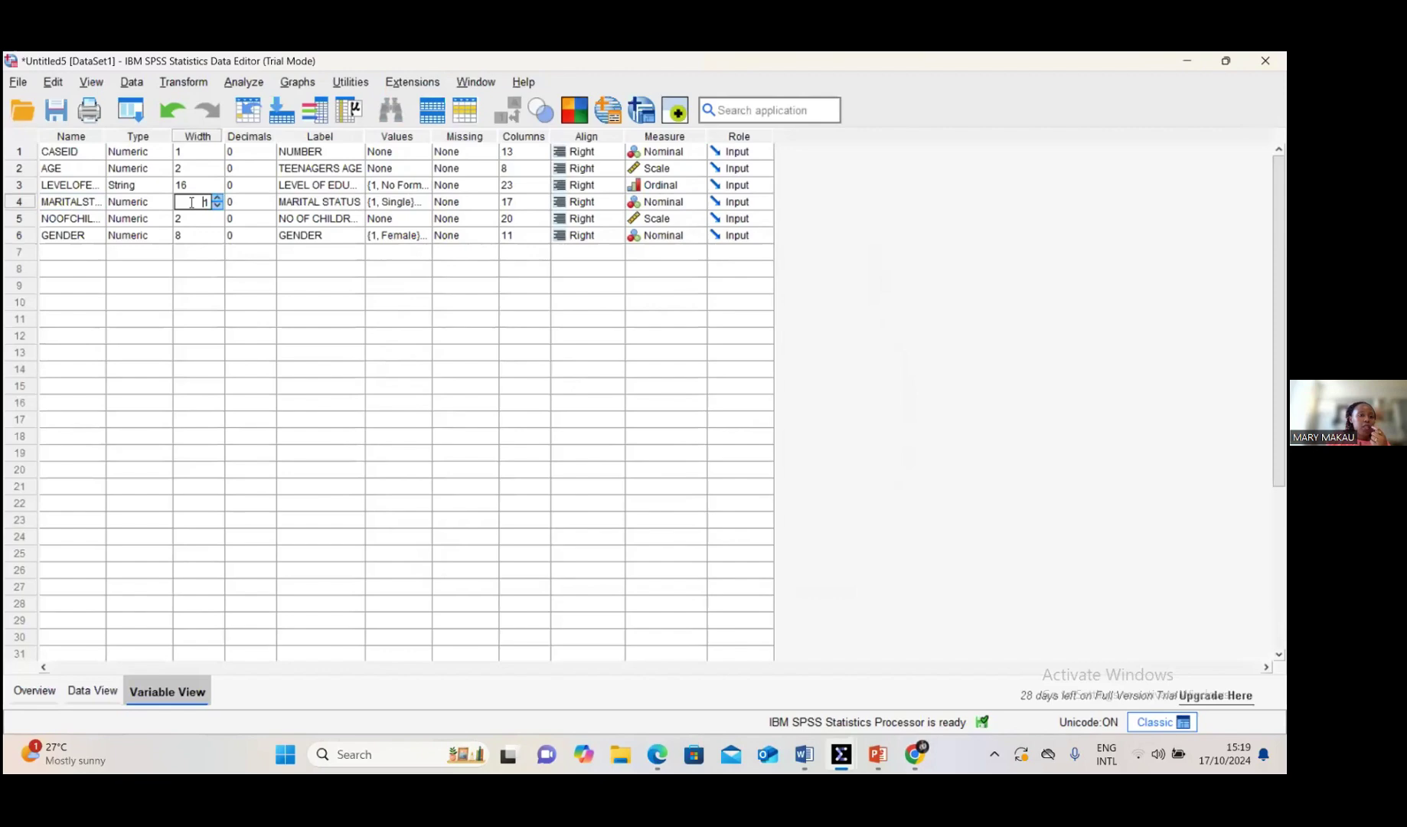
click(247, 203)
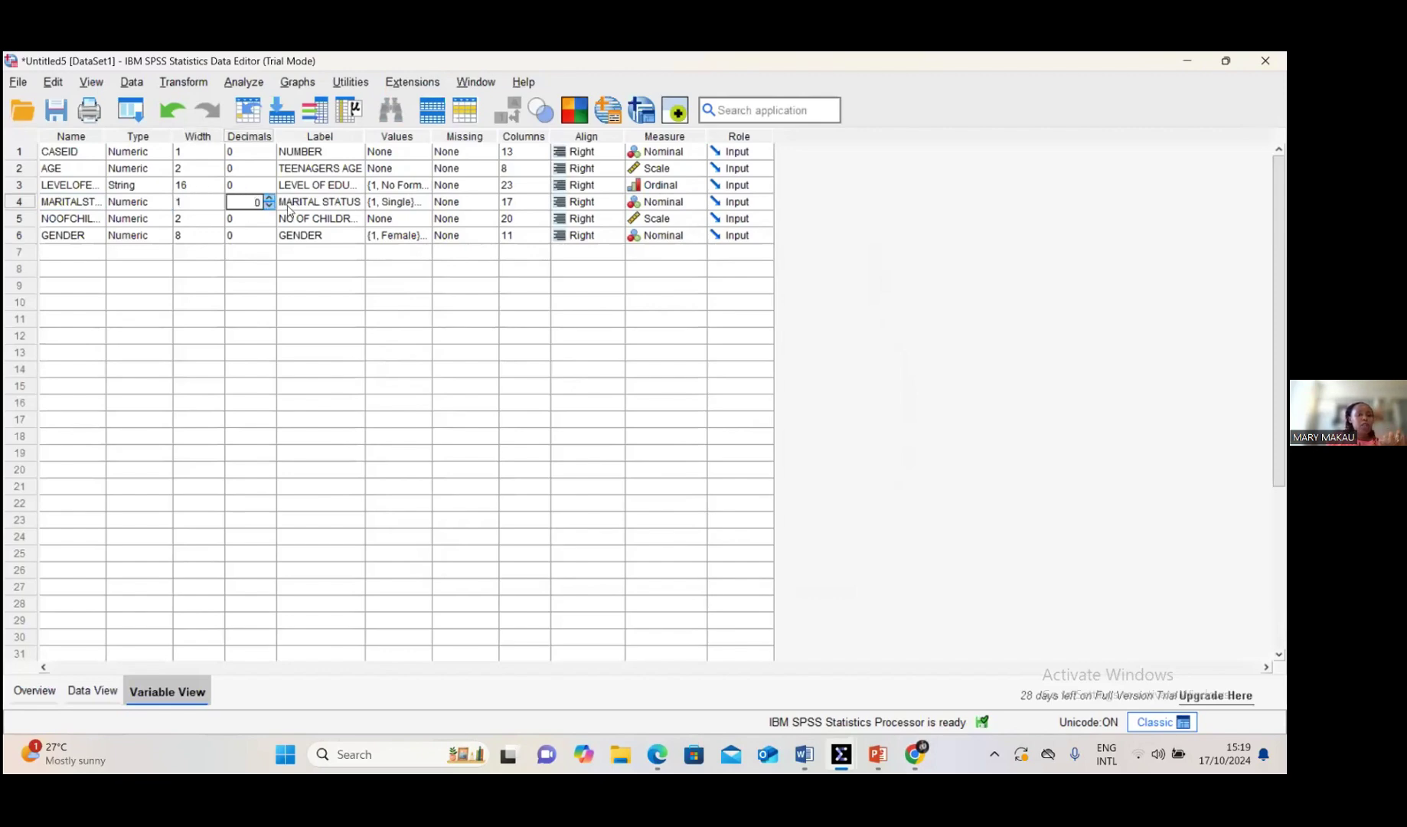
click(330, 202)
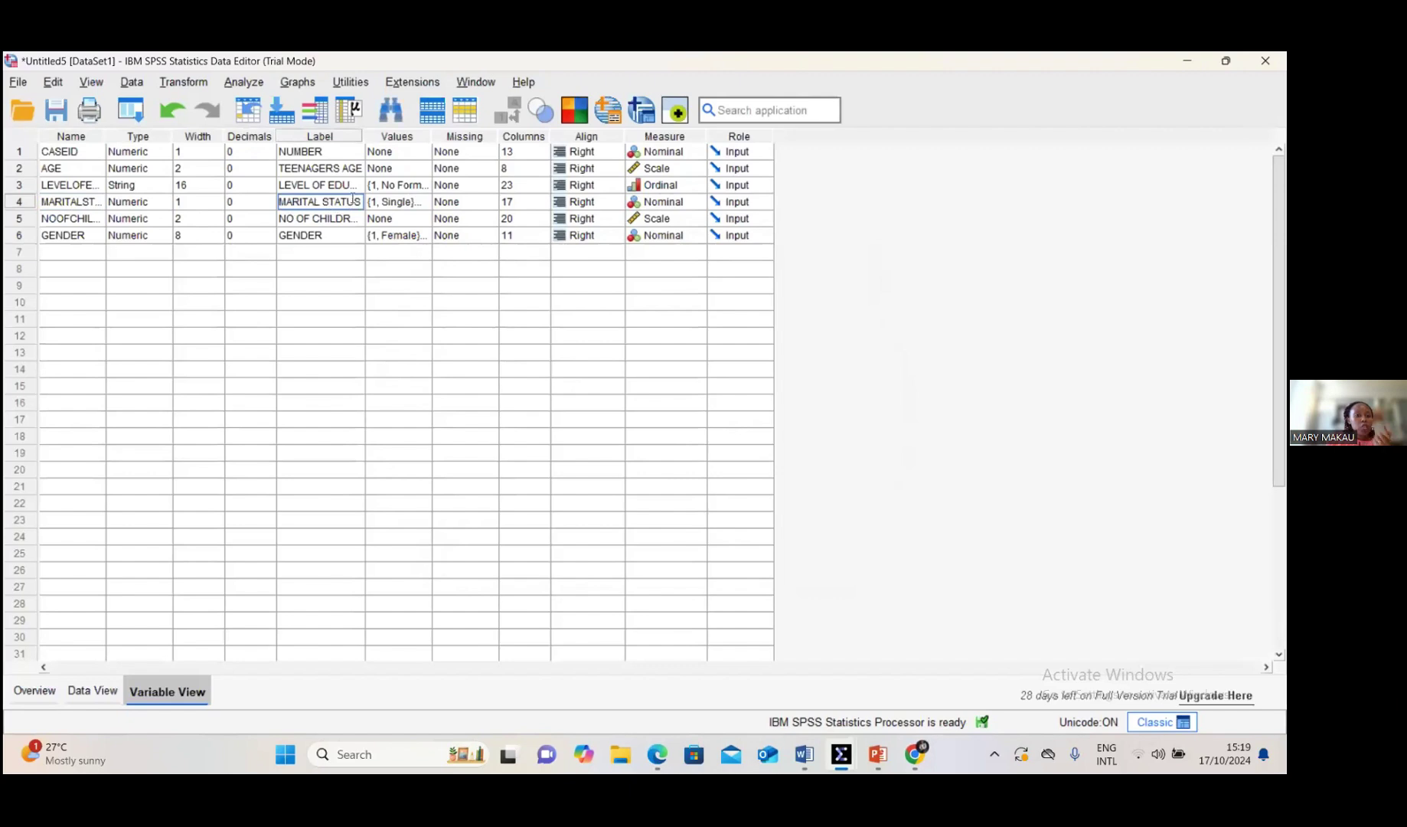
click(418, 202)
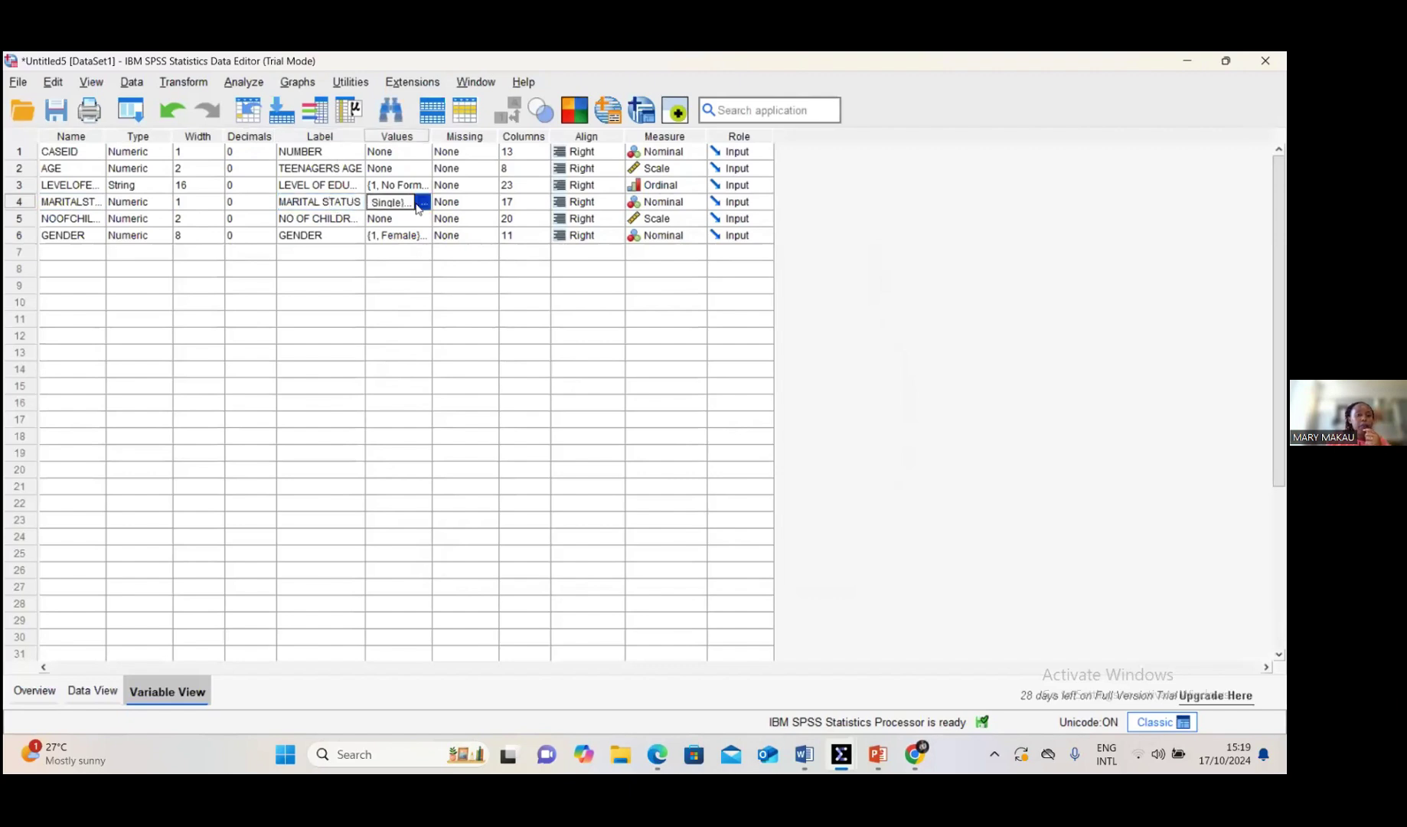
click(424, 202)
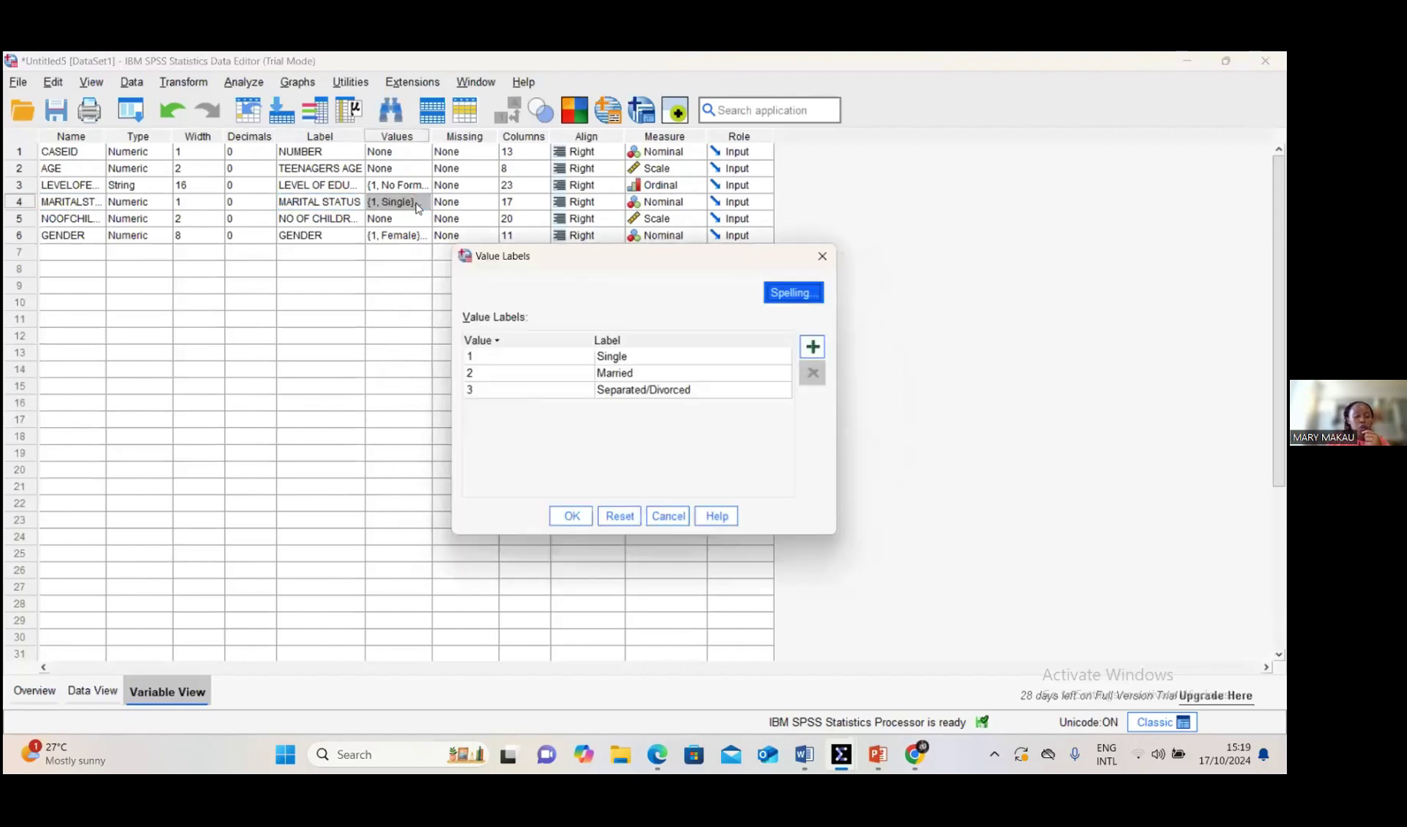
click(520, 365)
click(641, 366)
click(513, 379)
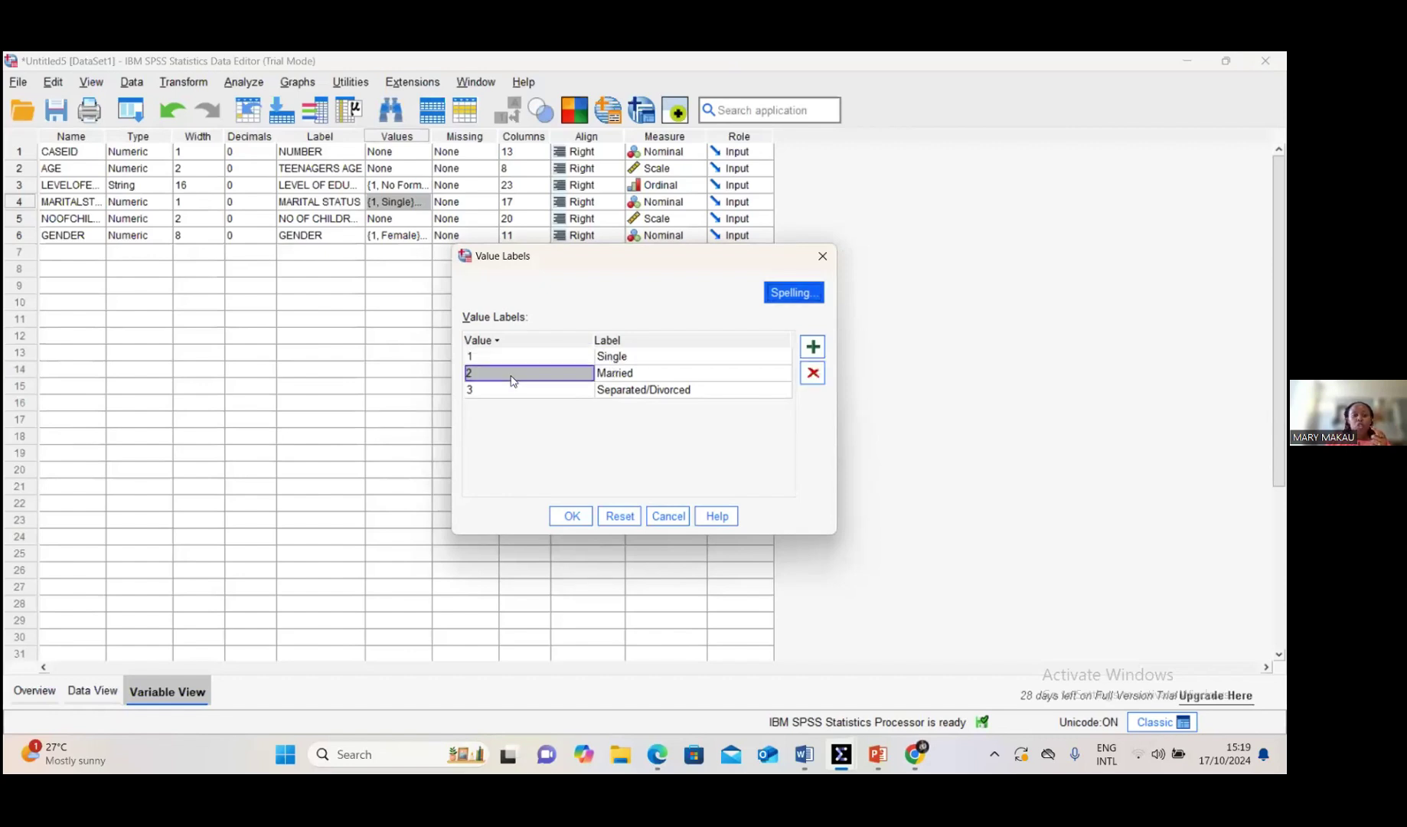
click(636, 379)
click(530, 392)
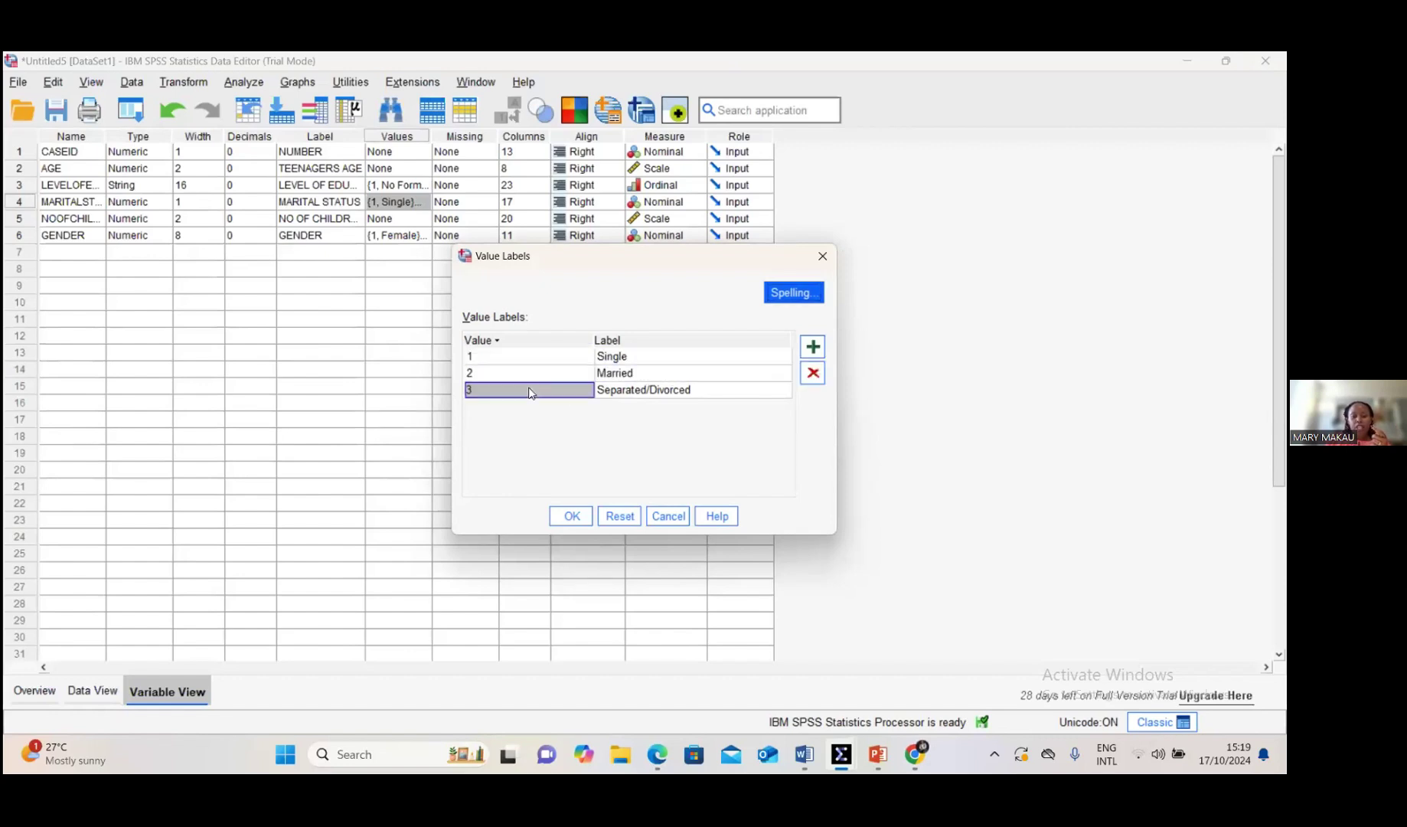
click(646, 392)
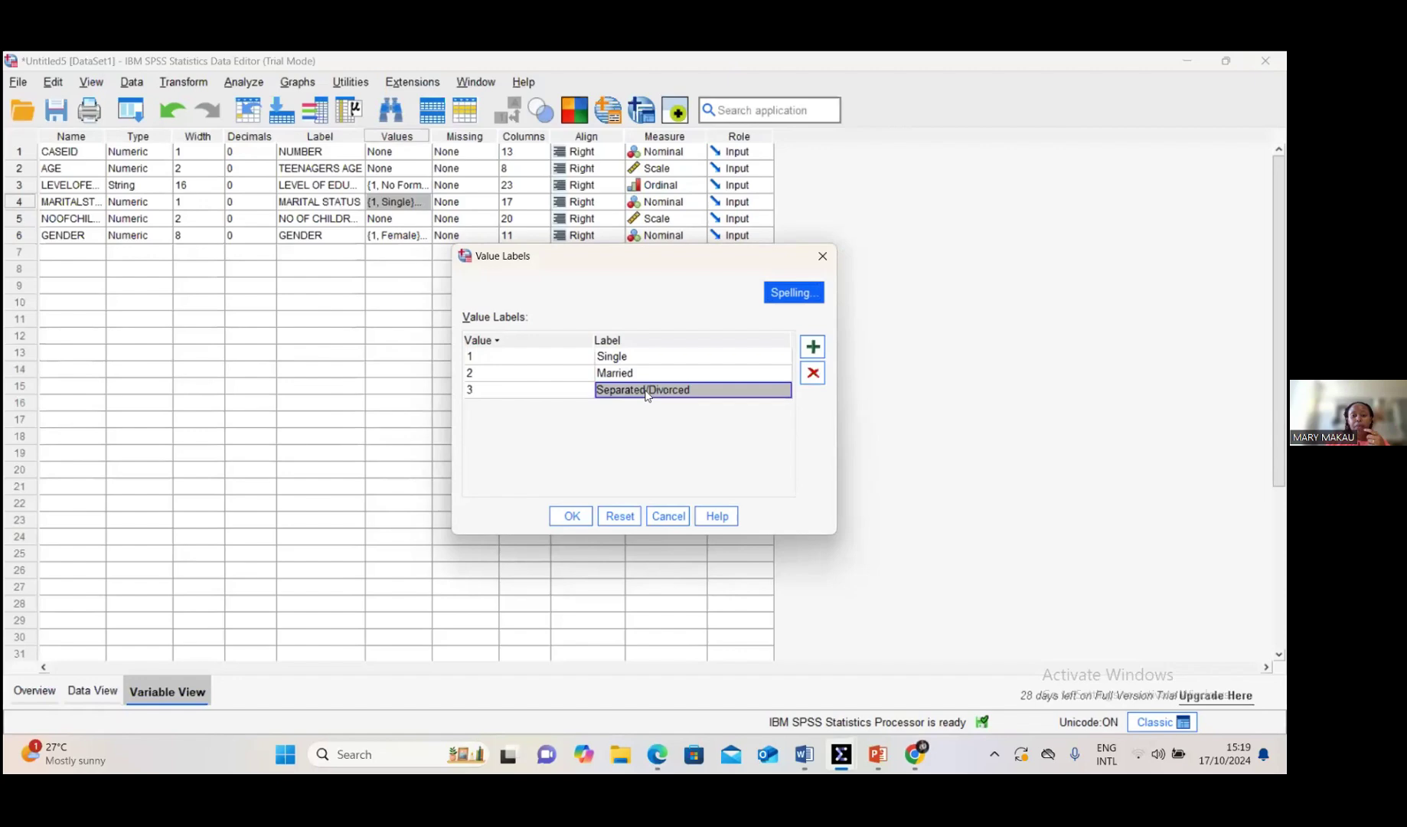
Delete the marital status value label for 3 and add value 3 again with the label Divorced/Separated.
click(540, 398)
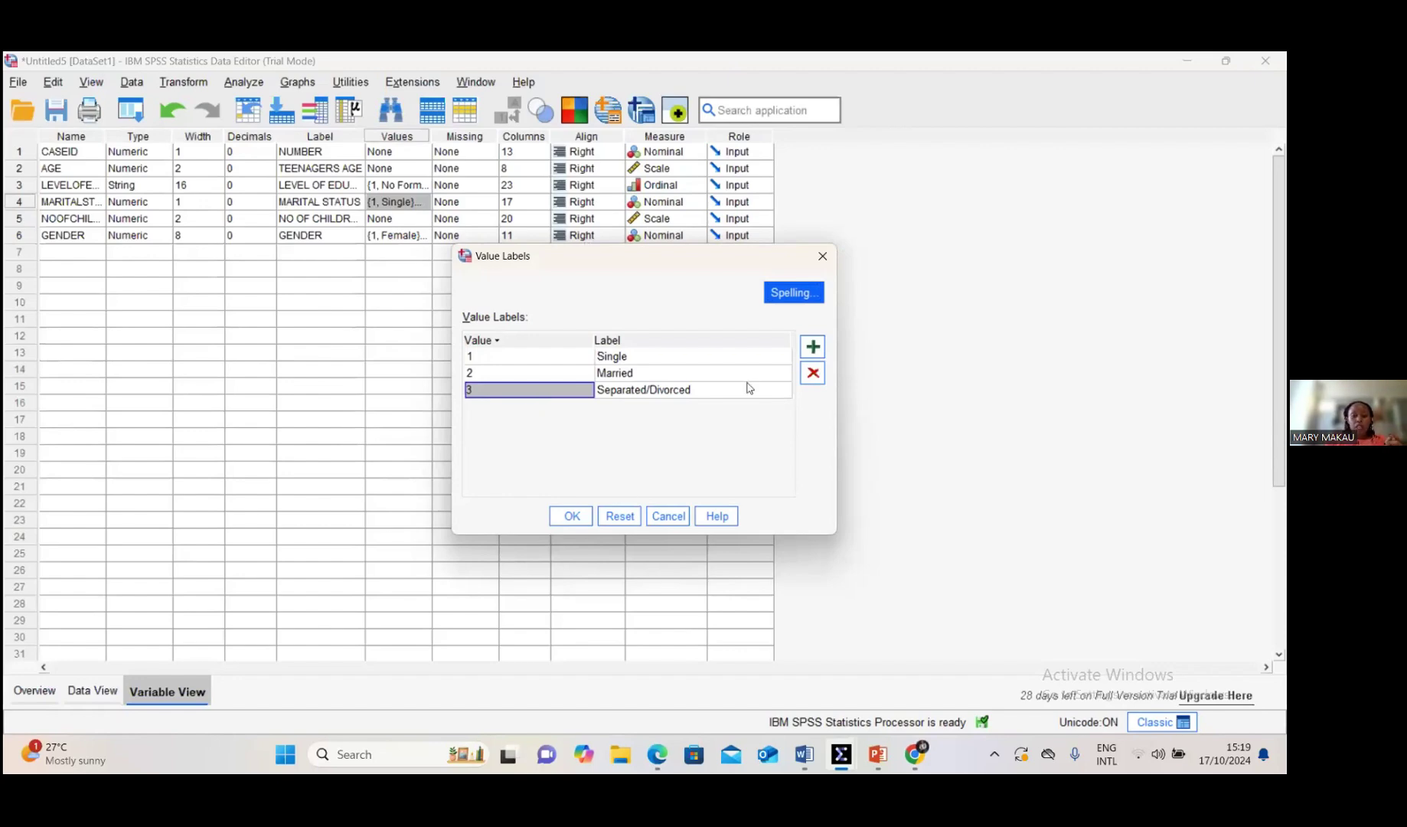
click(813, 375)
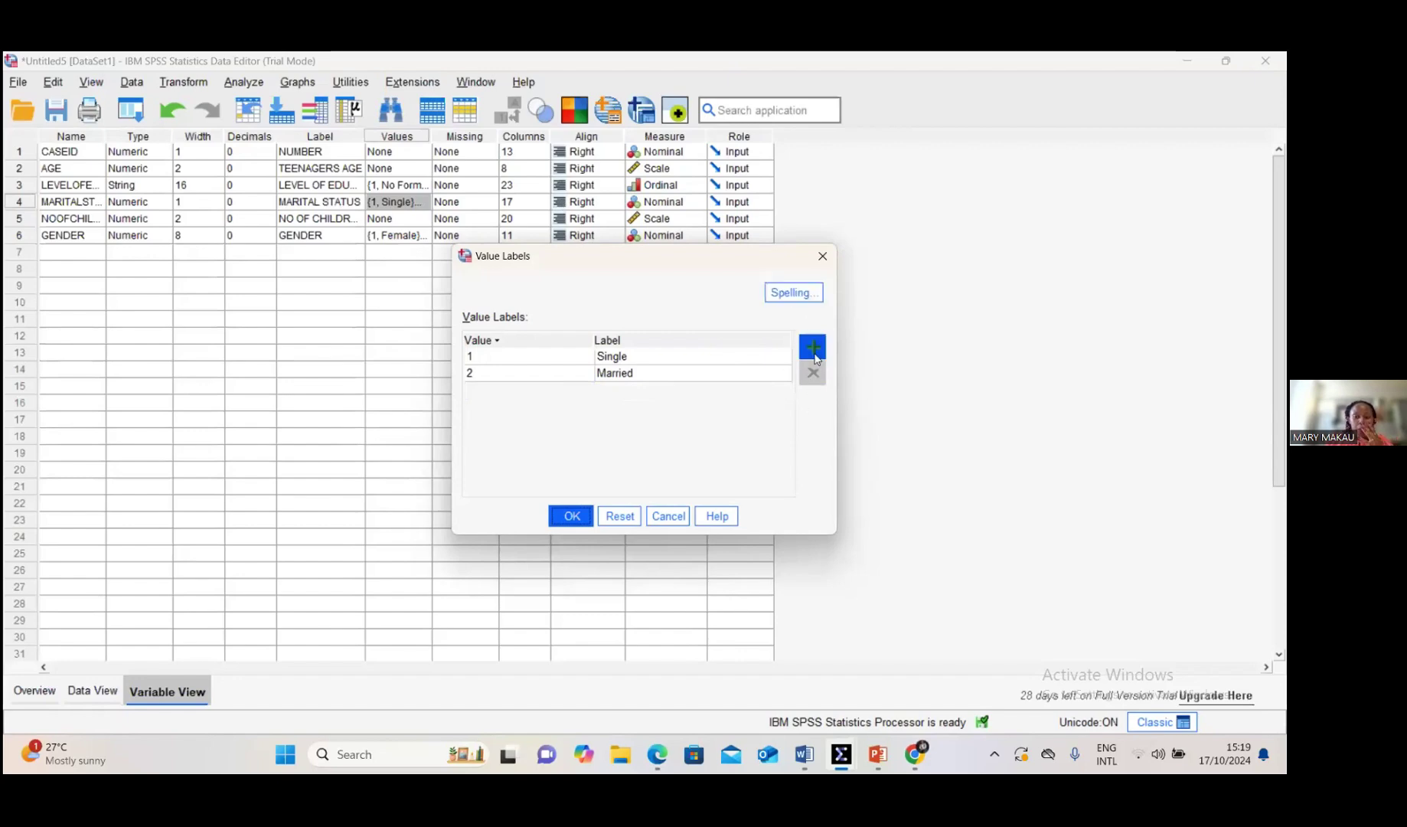
click(815, 352)
text(3)
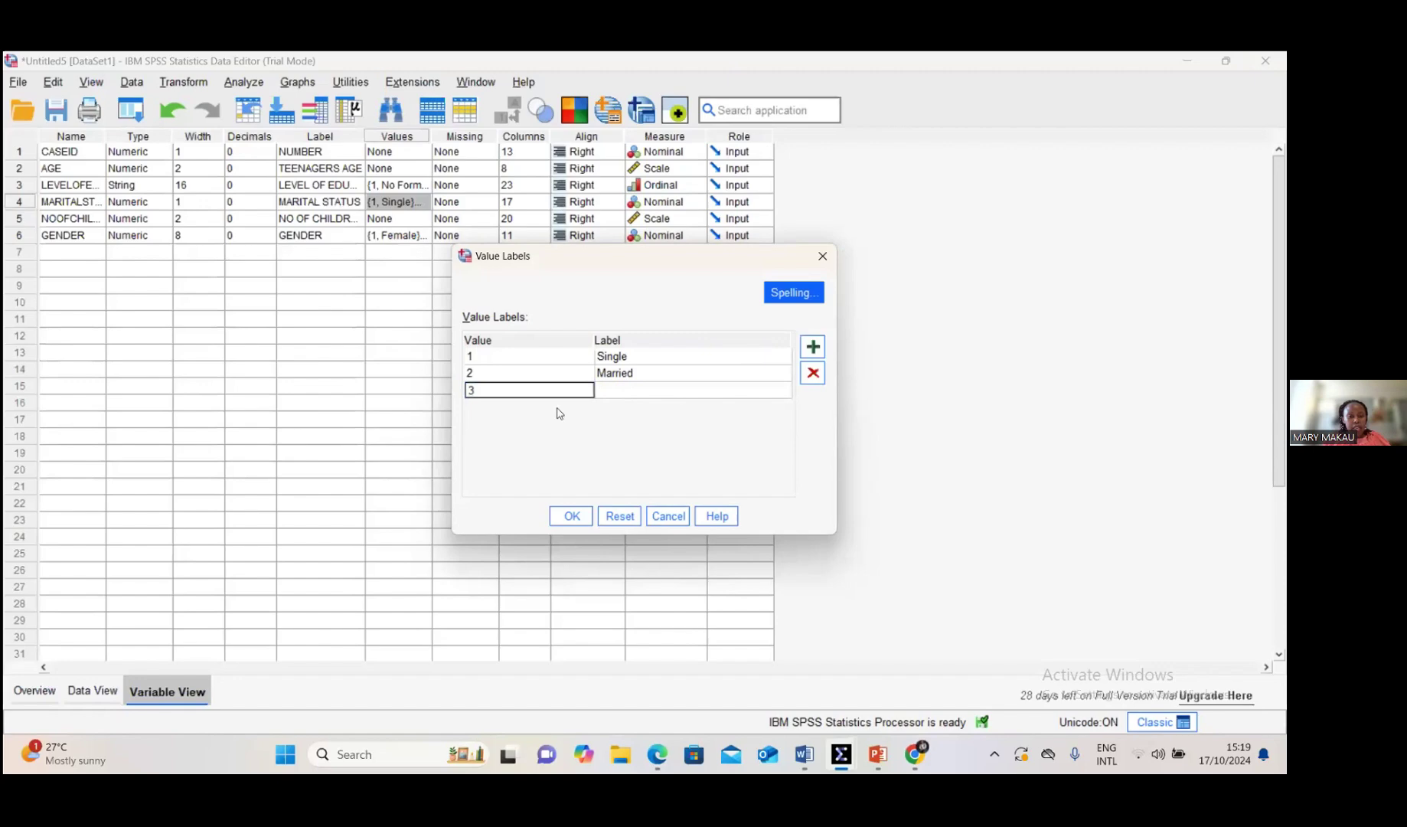
click(623, 392)
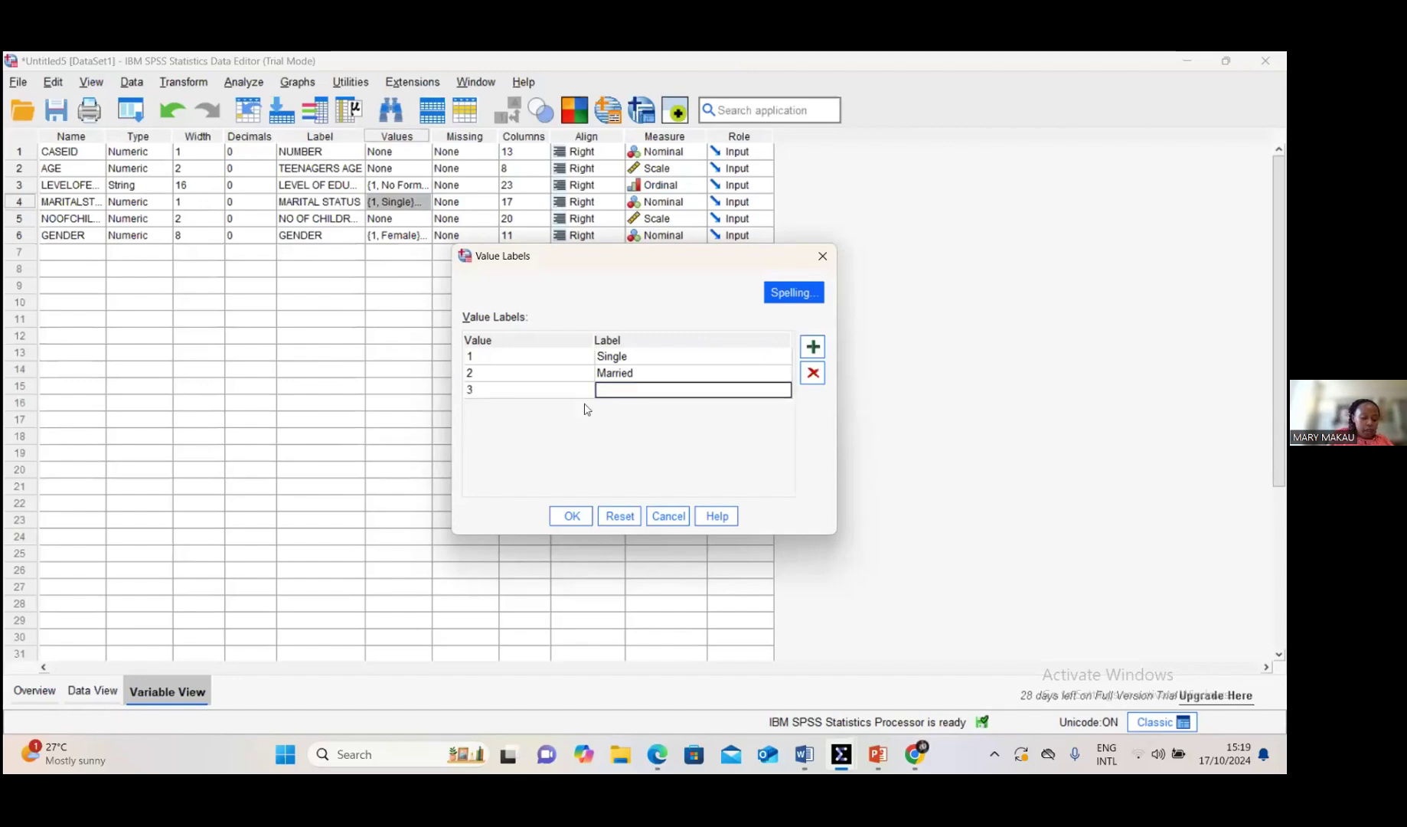
text(Divorced/S)
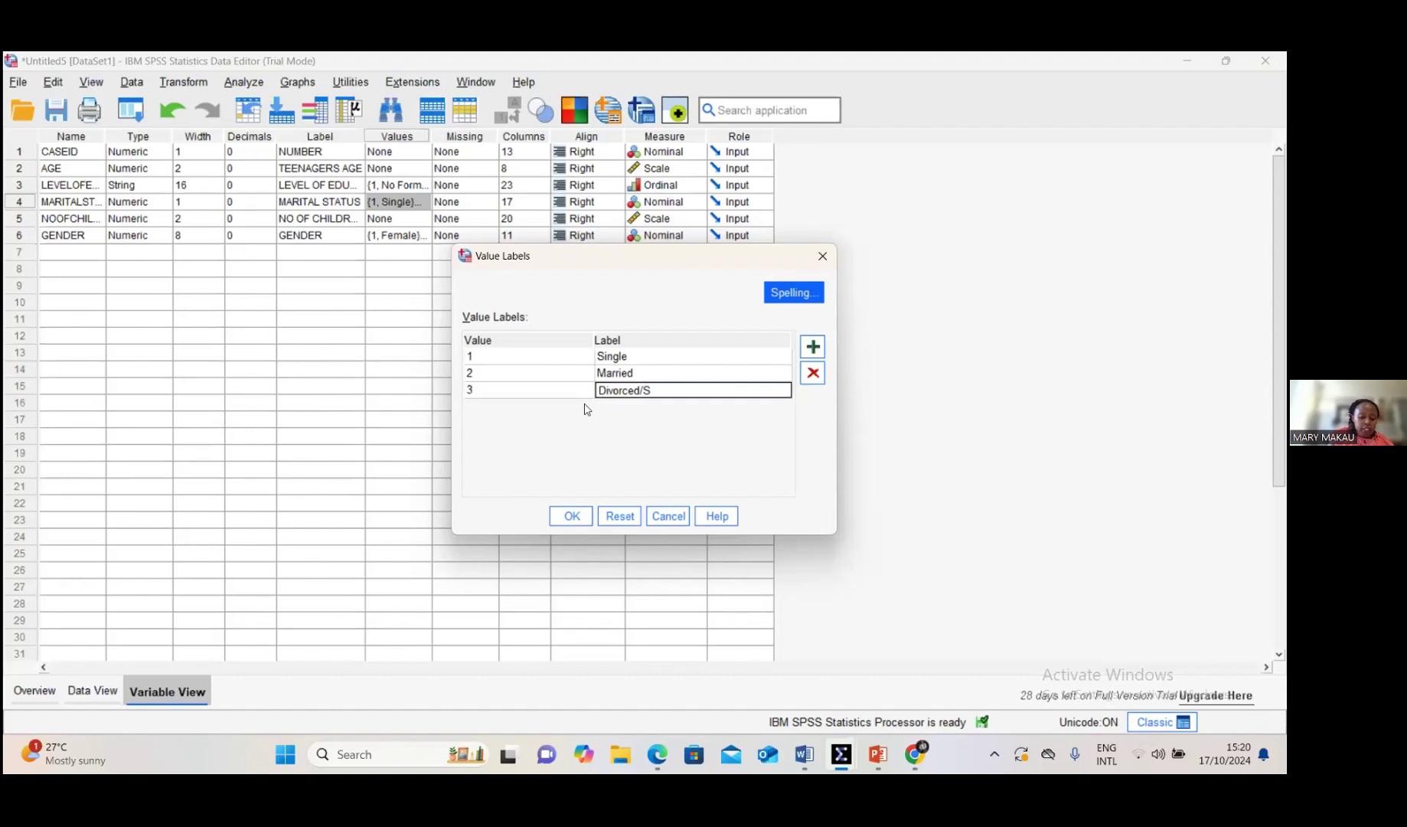
text(epara)
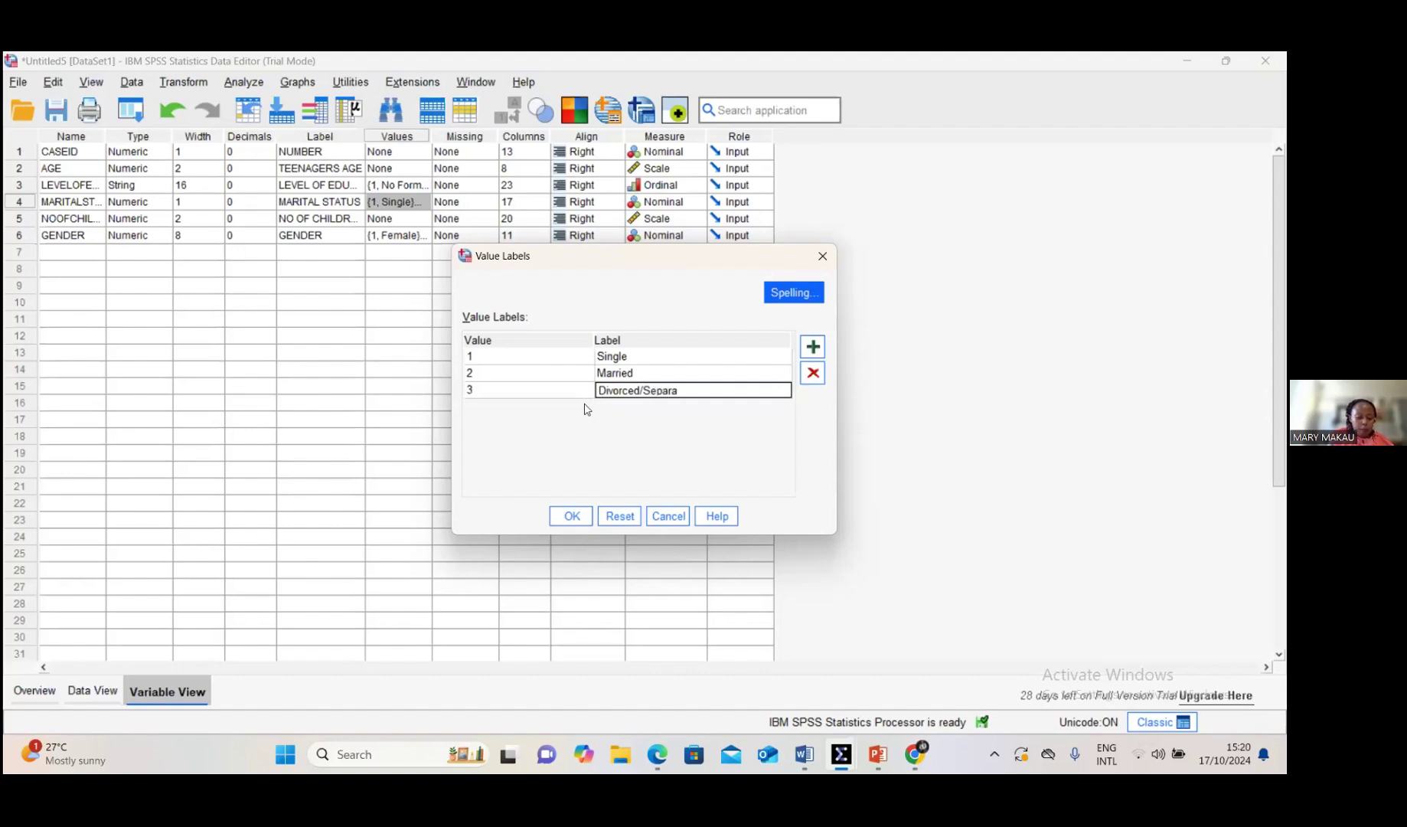
text(ted)
click(584, 510)
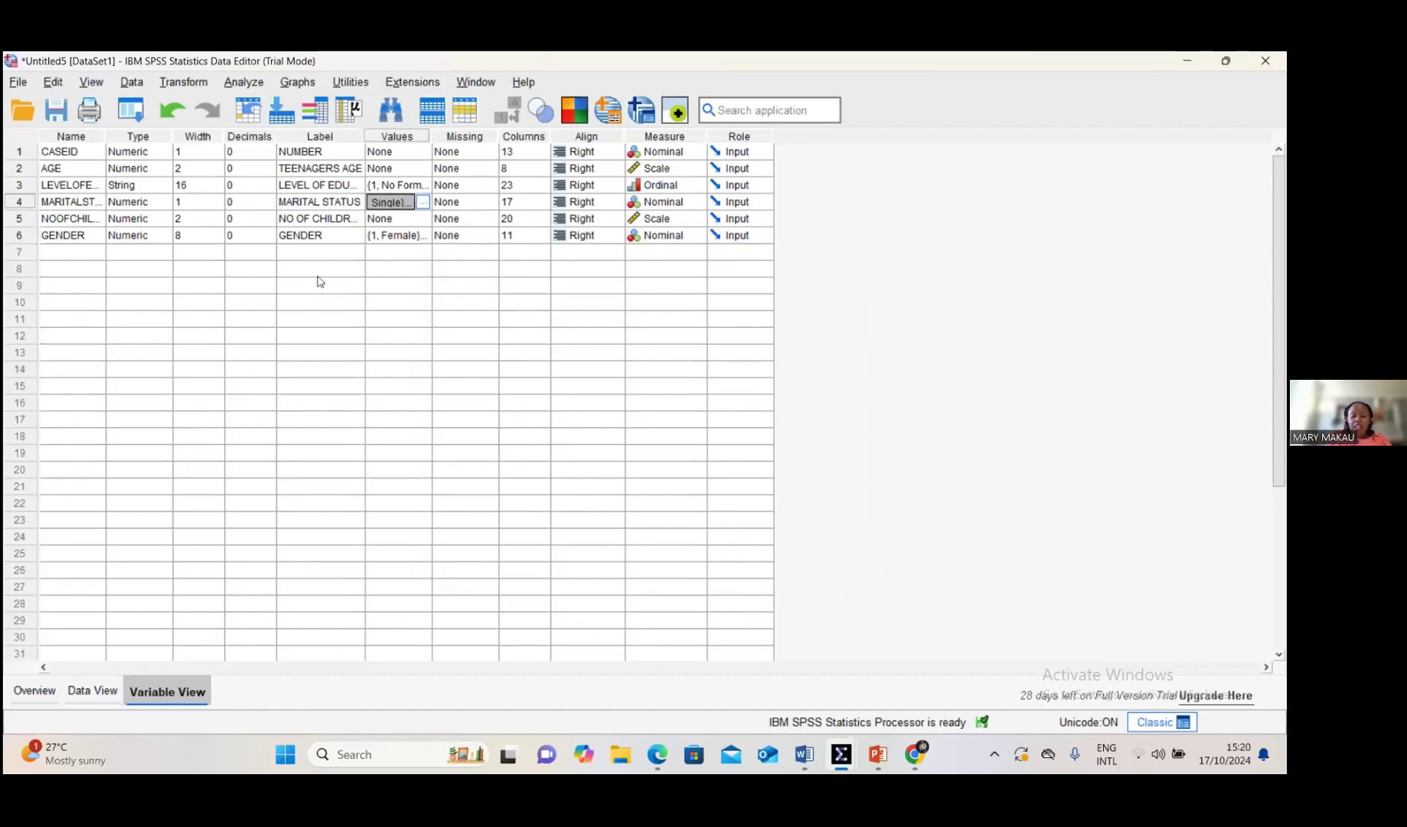
click(325, 519)
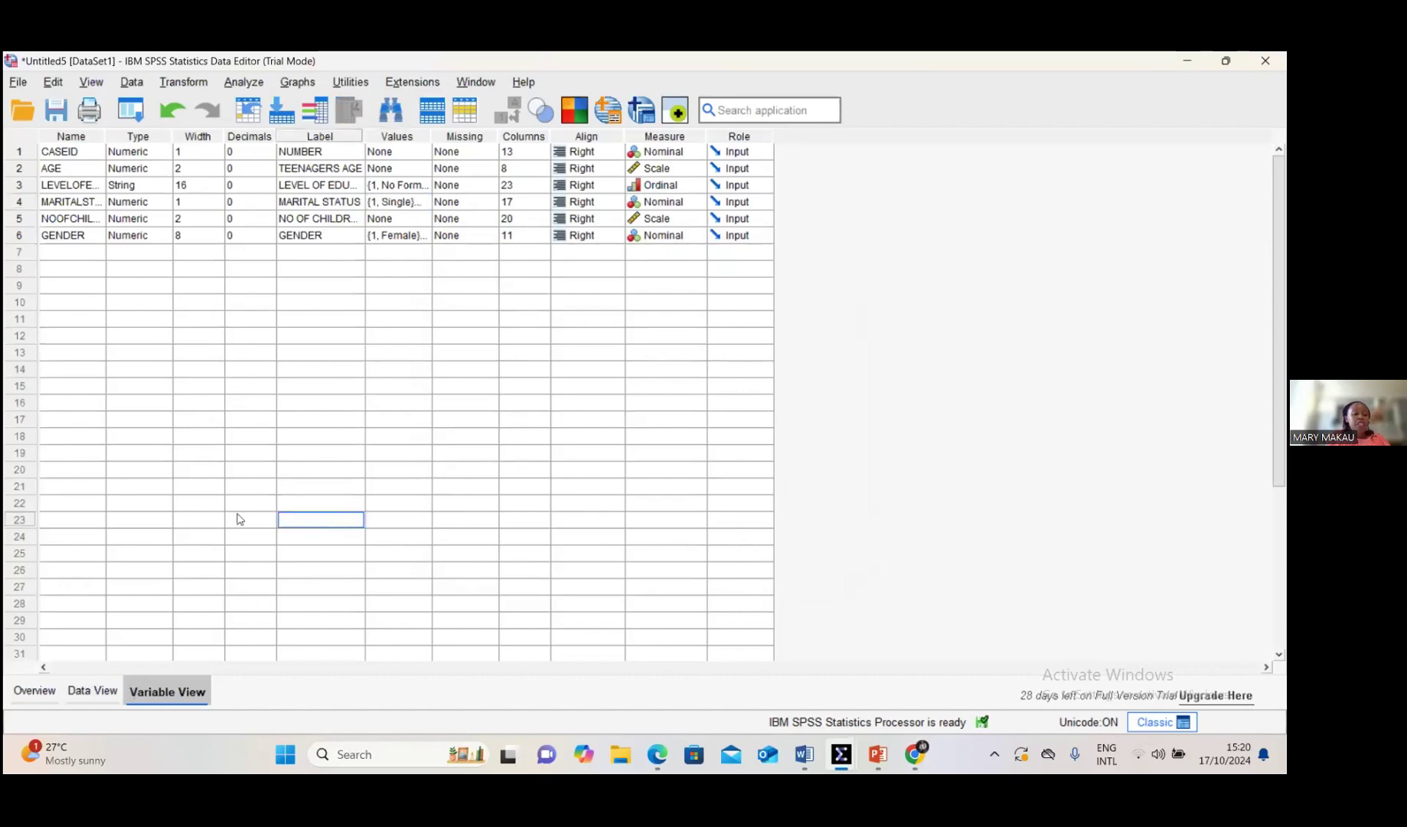
Clear all the values of the first case in Data View, from CASEID through GENDER, and dismiss the message.
click(92, 691)
drag(111, 177, 621, 353)
key(Delete)
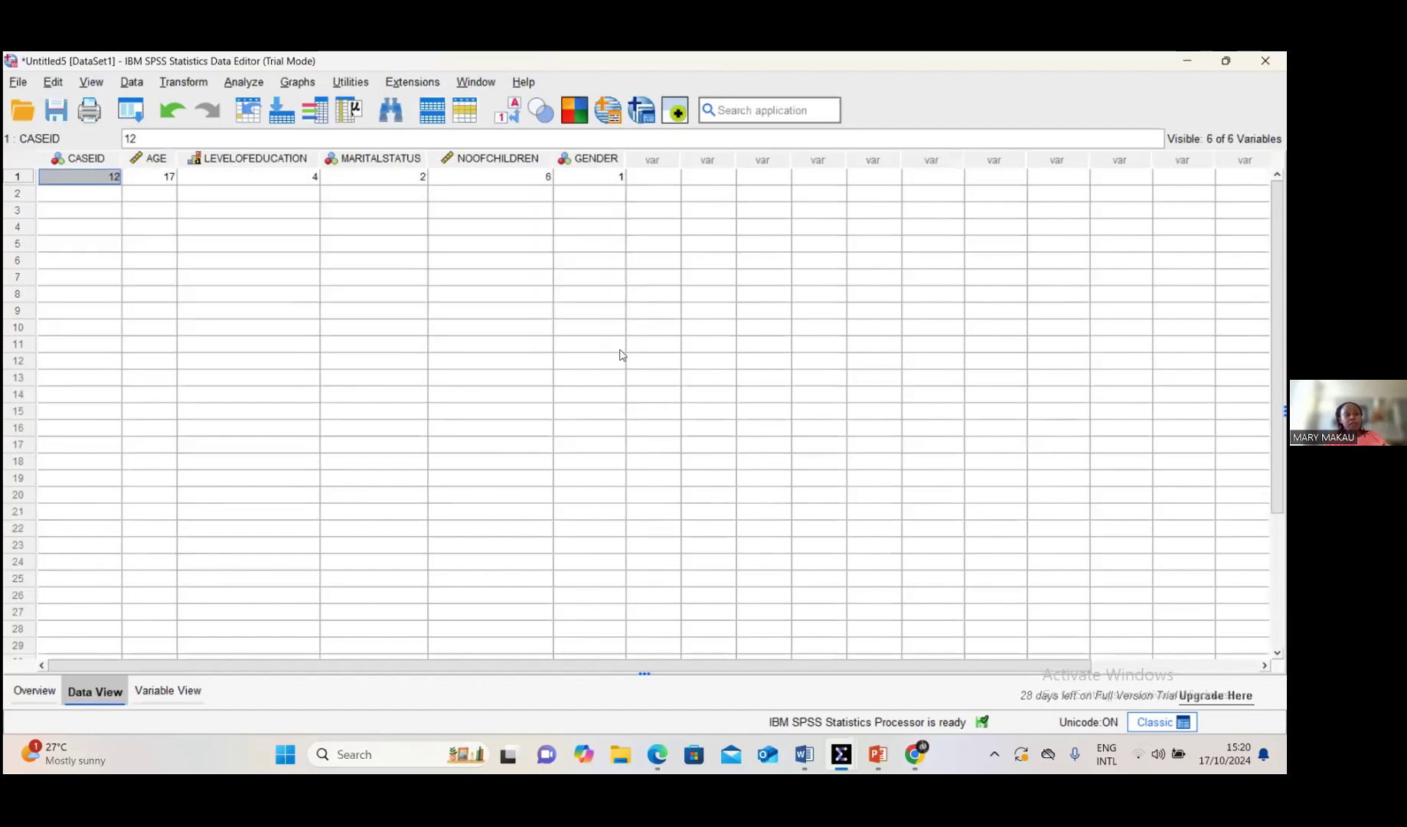
drag(92, 176, 578, 180)
key(Delete)
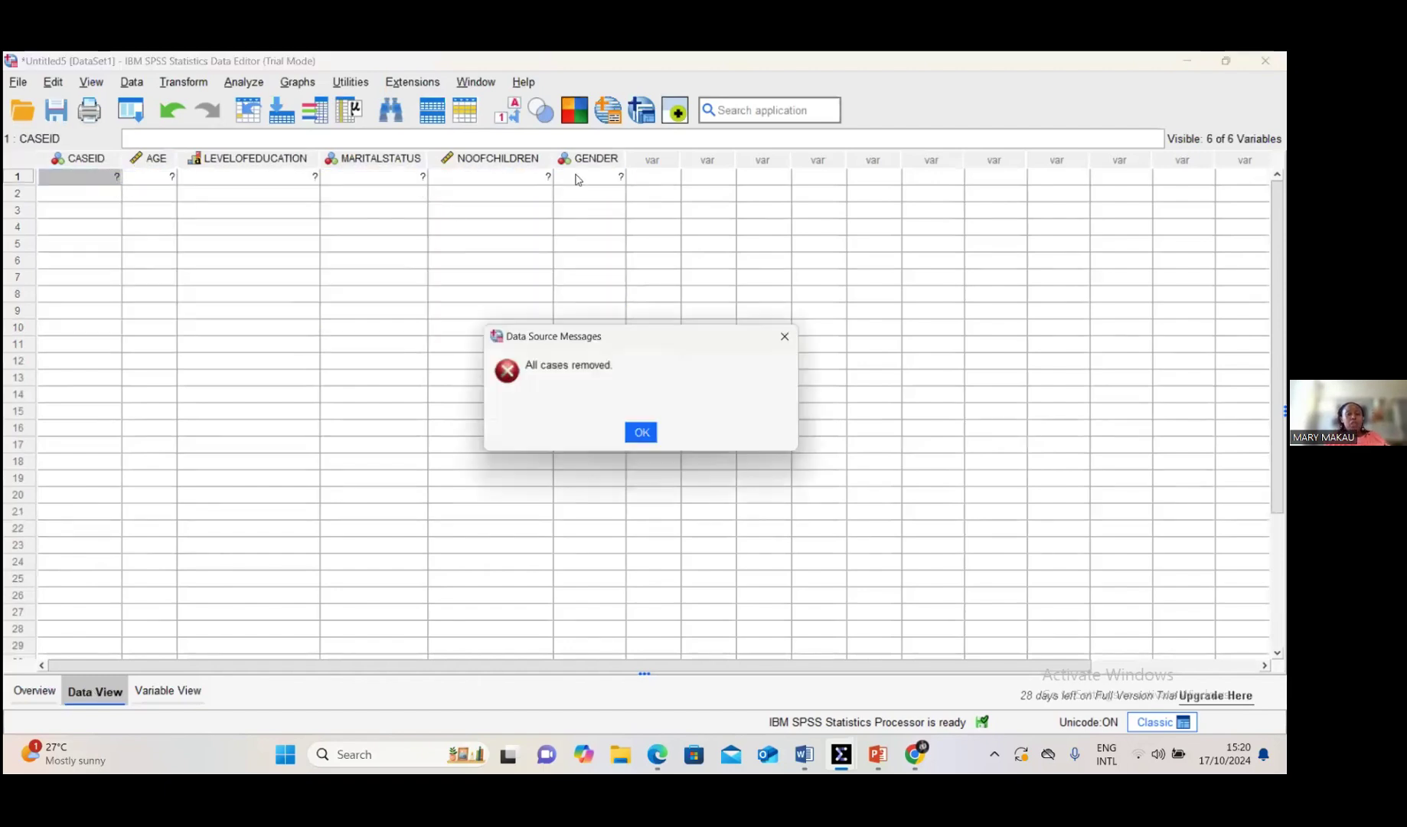
click(645, 435)
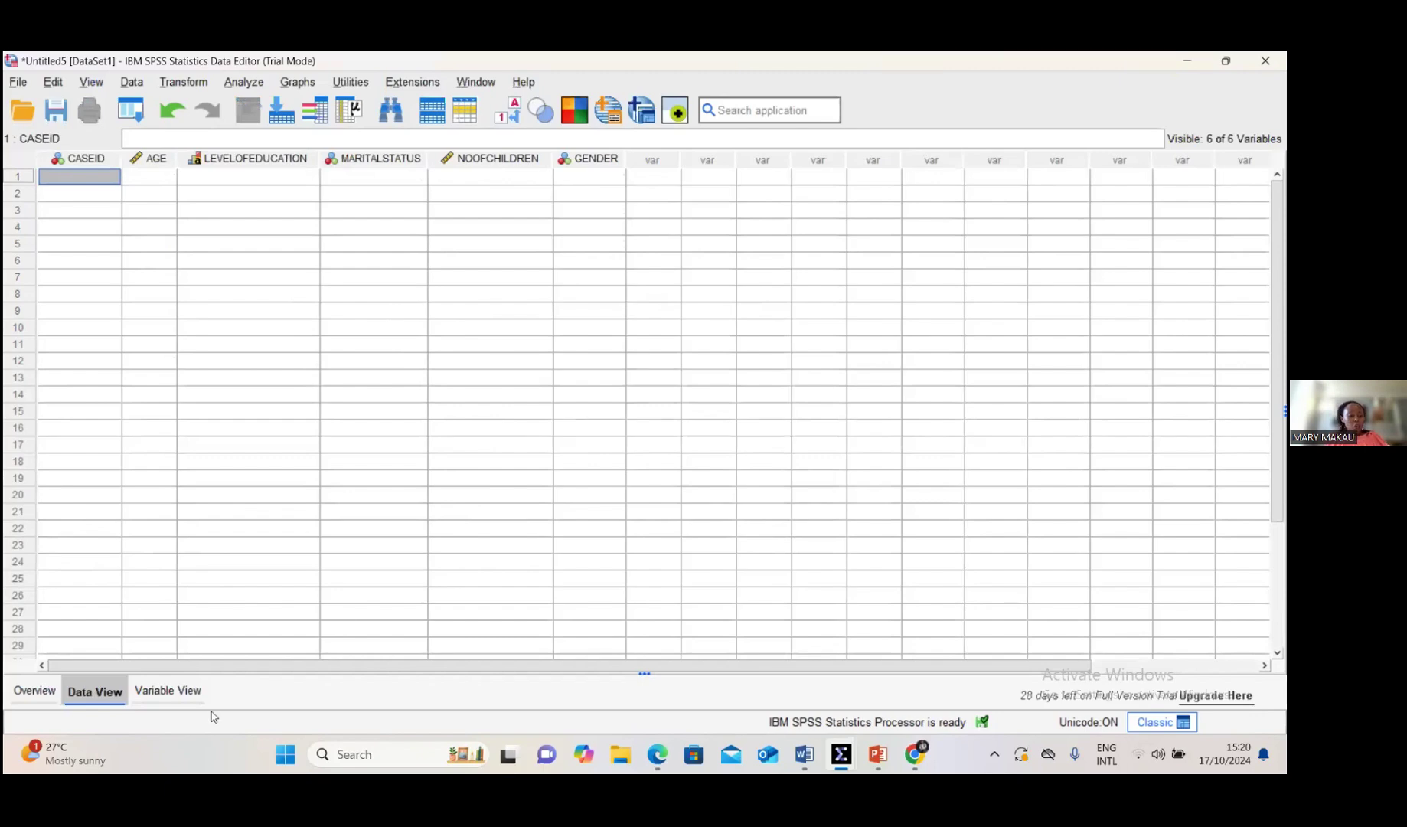
Compare the variable definitions in Variable View with the matching empty columns in Data View, ending in Variable View.
click(167, 691)
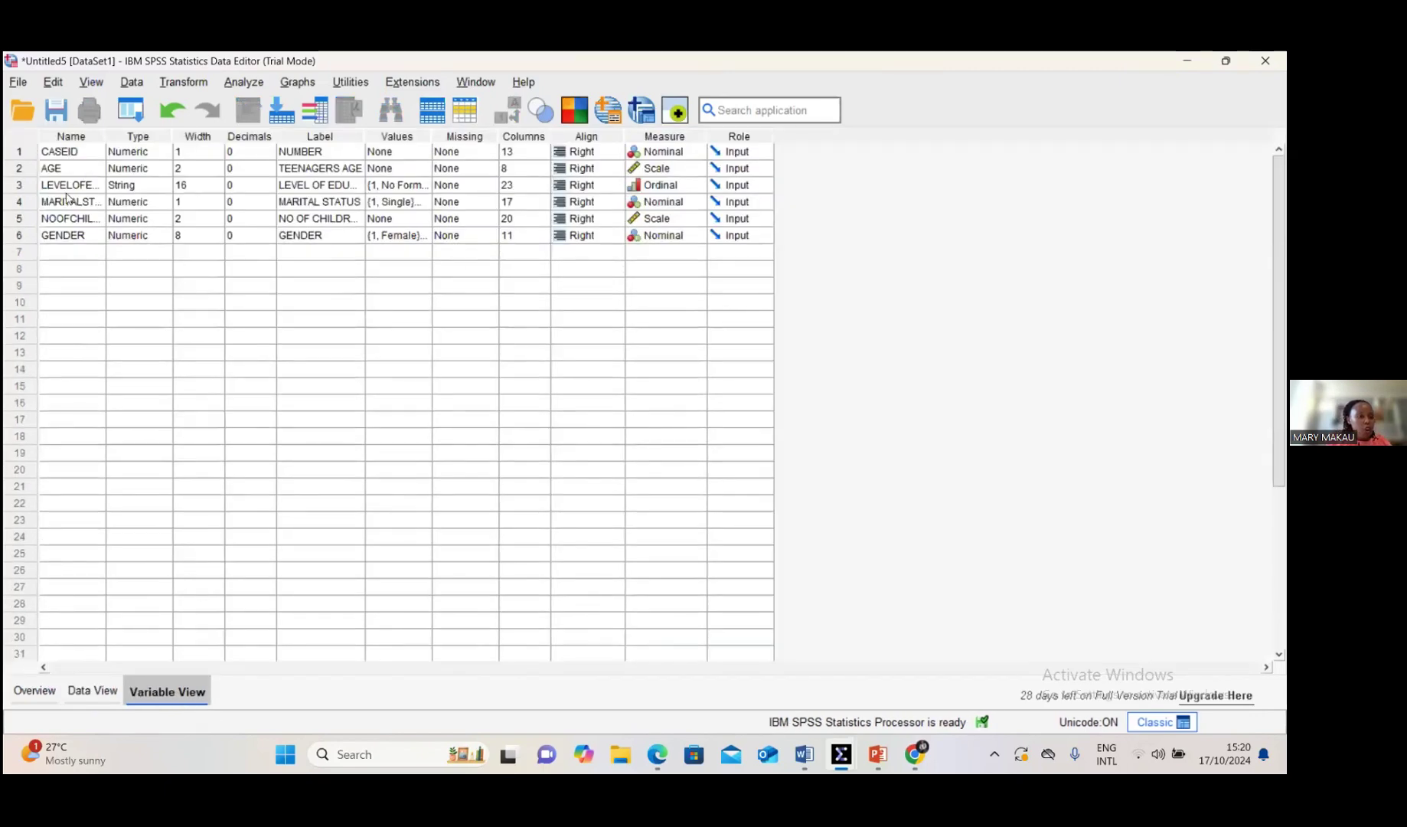
click(95, 691)
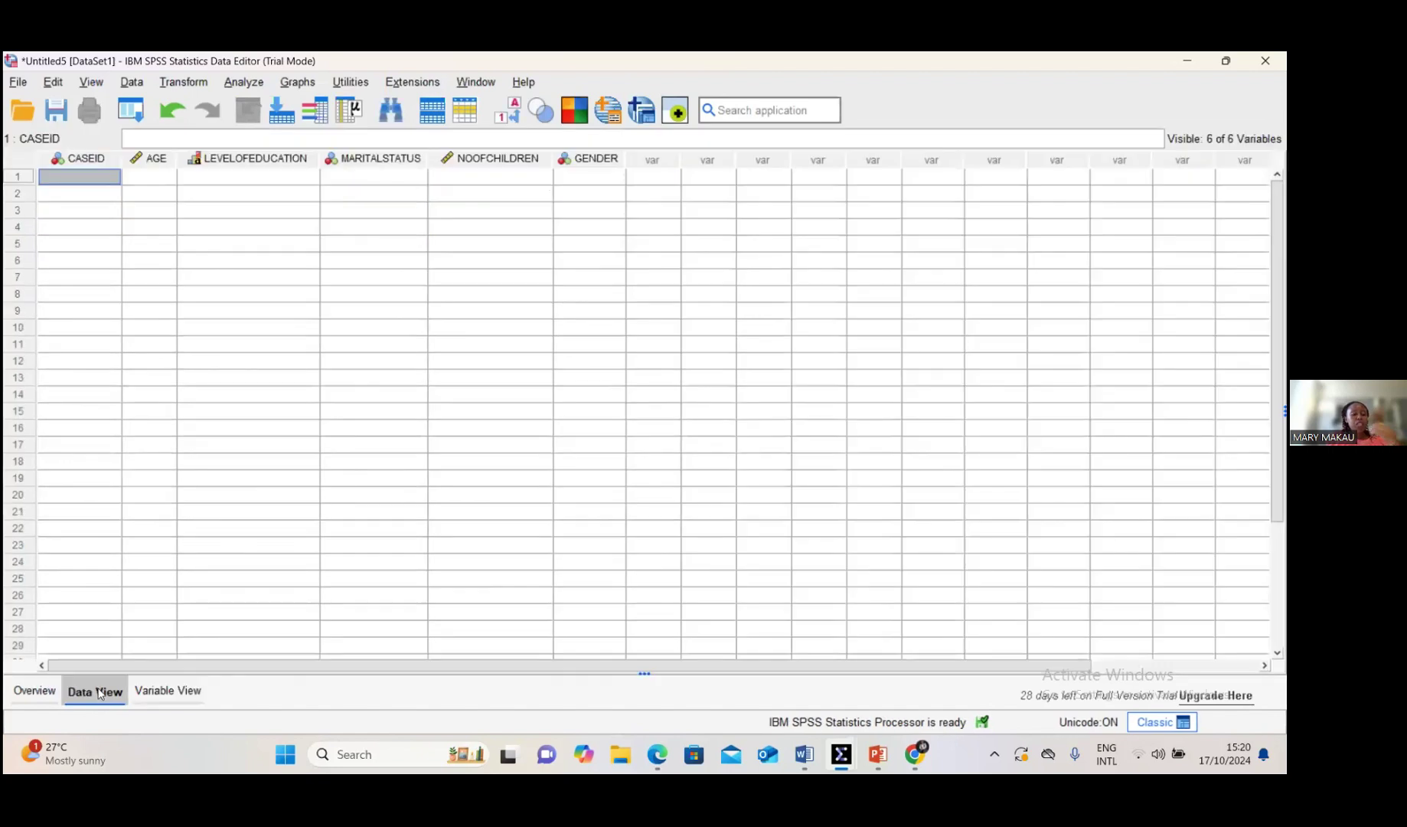
click(236, 444)
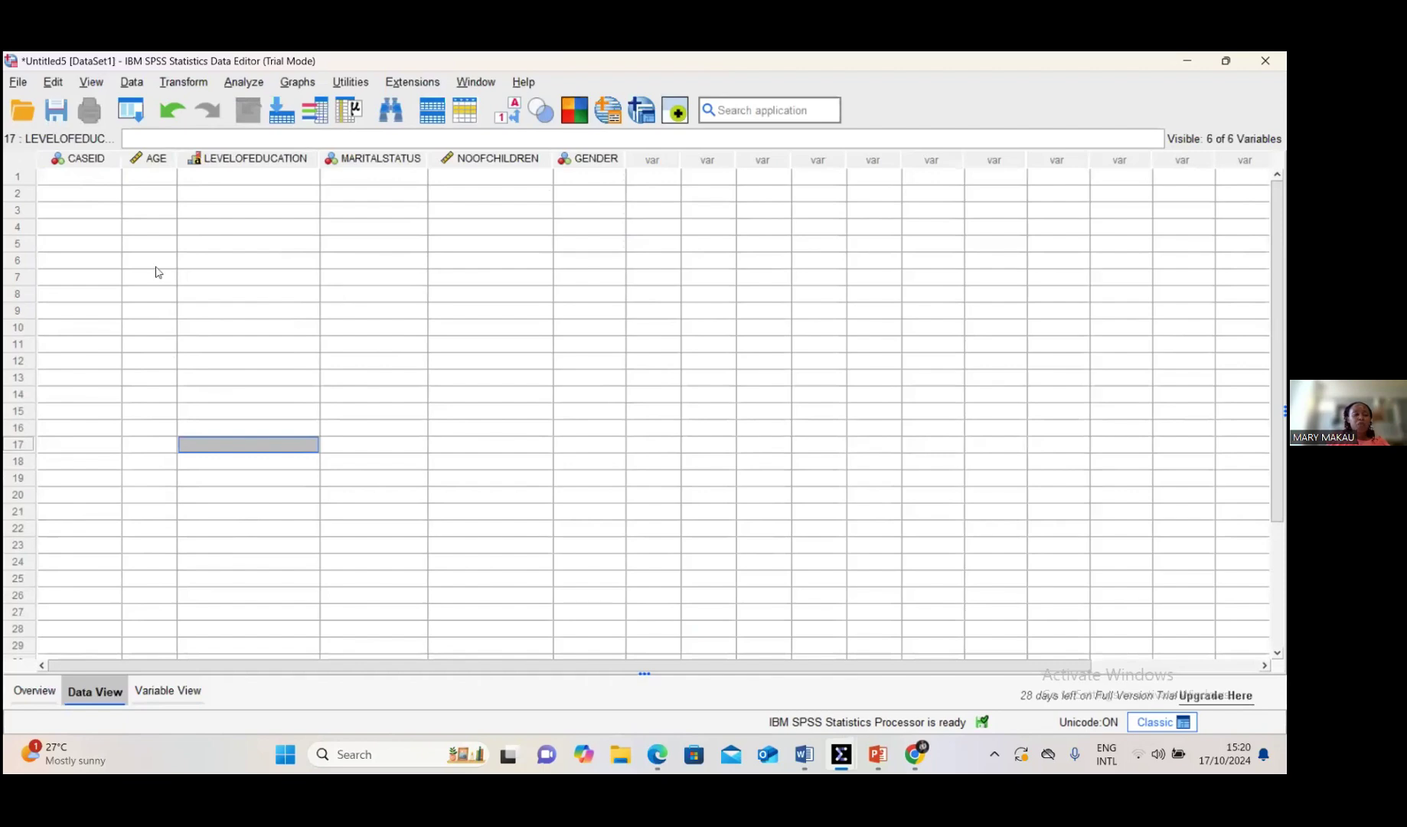
click(86, 159)
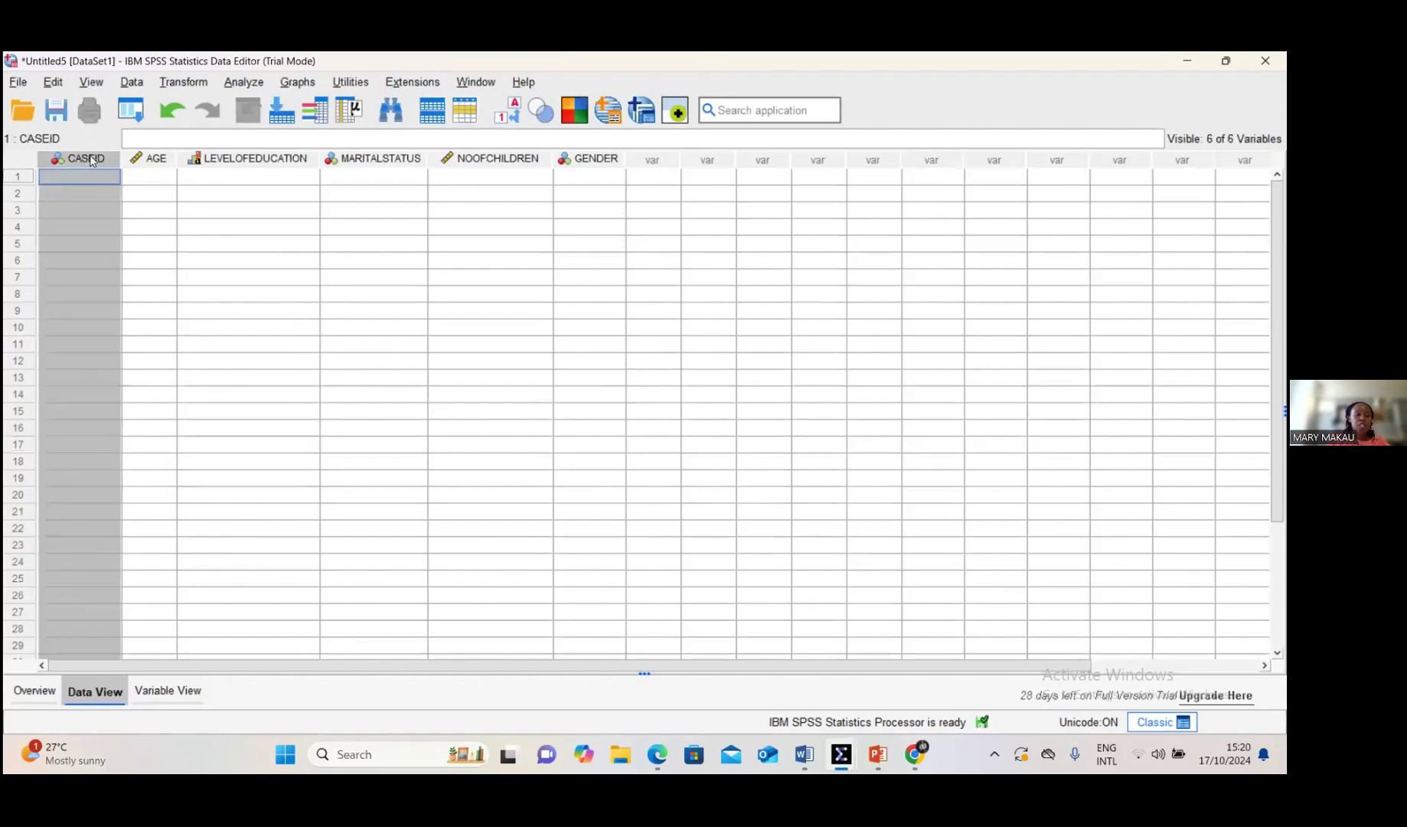
click(258, 248)
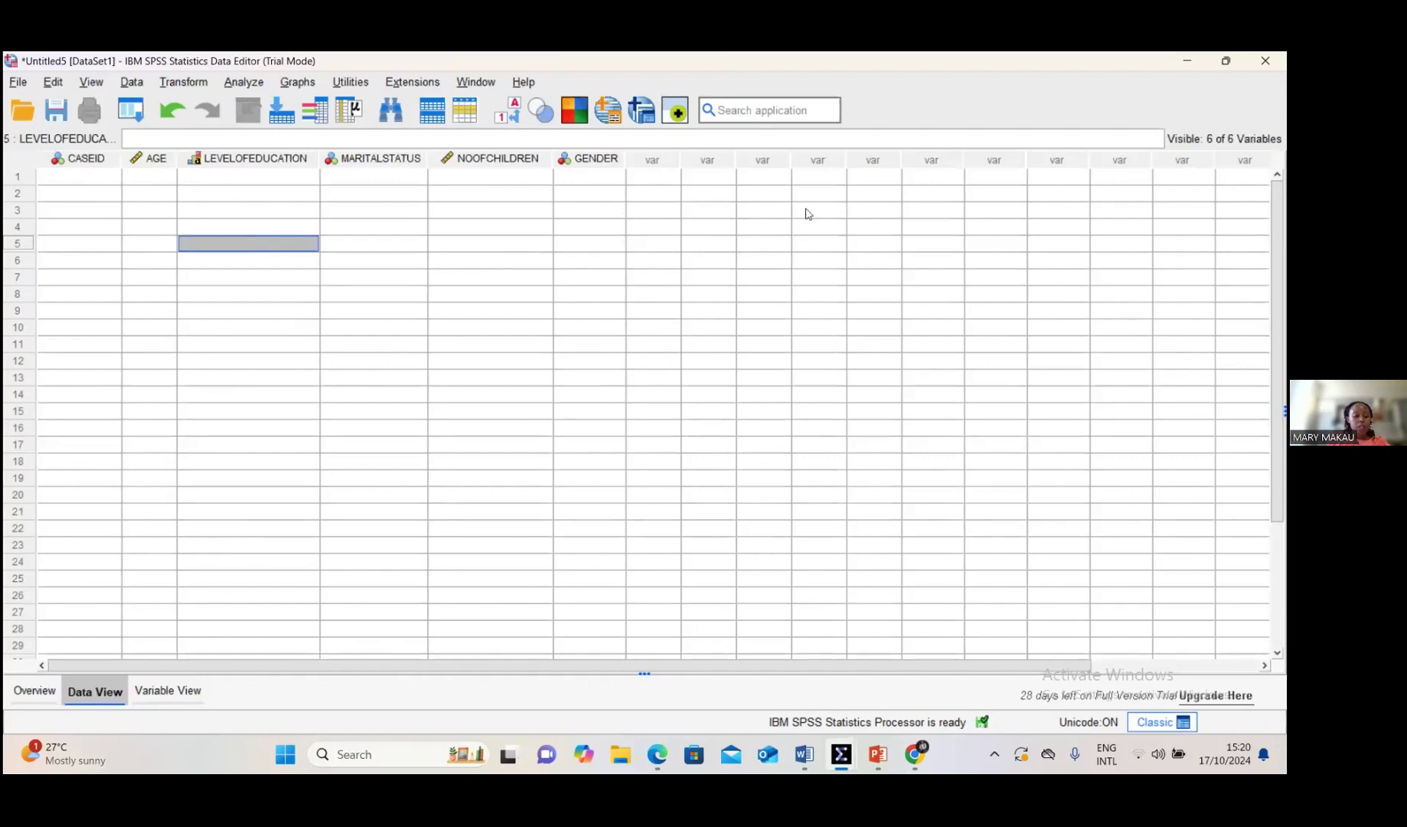
click(178, 691)
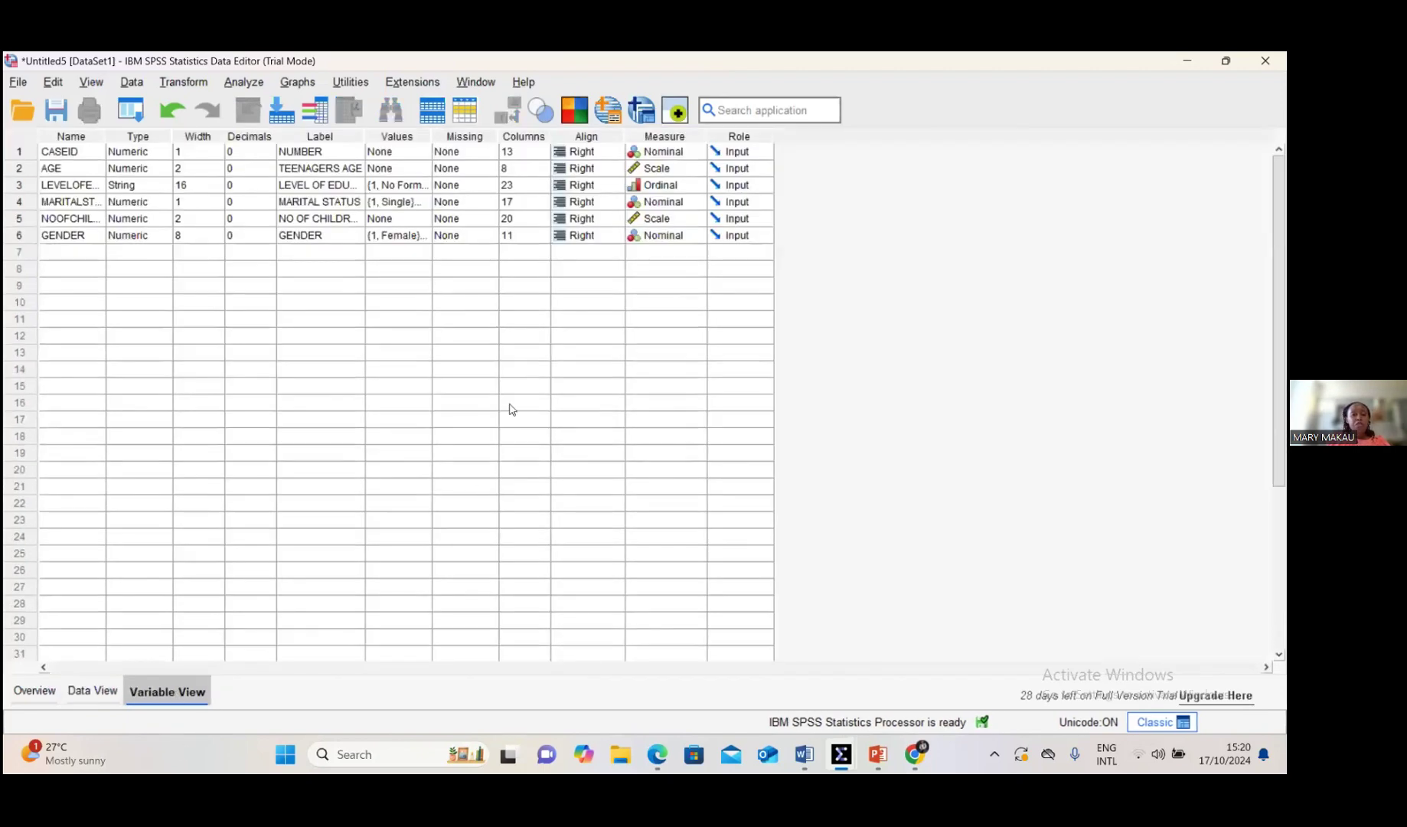